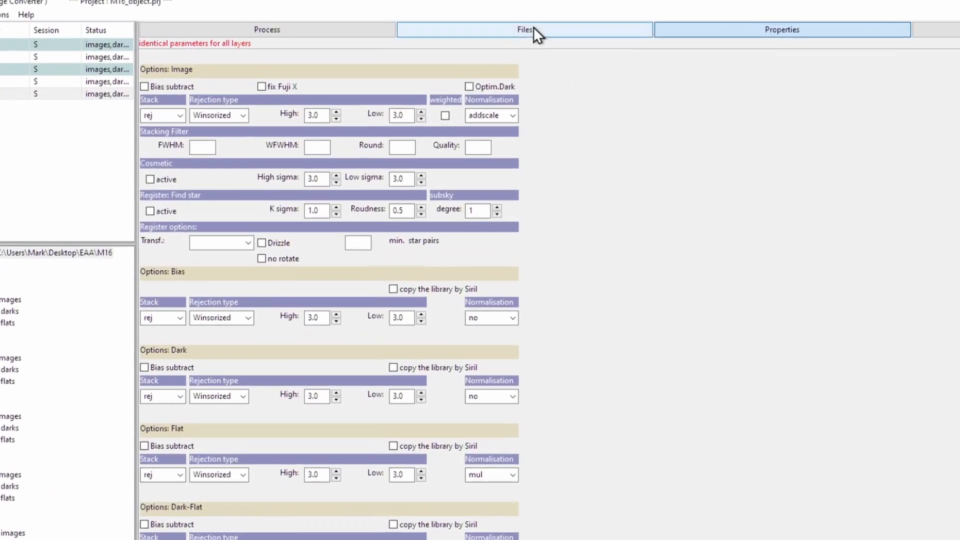
- Review the light frames listed in the Ha layer's image files
{"action": "left_click", "coordinate": [481, 28]}
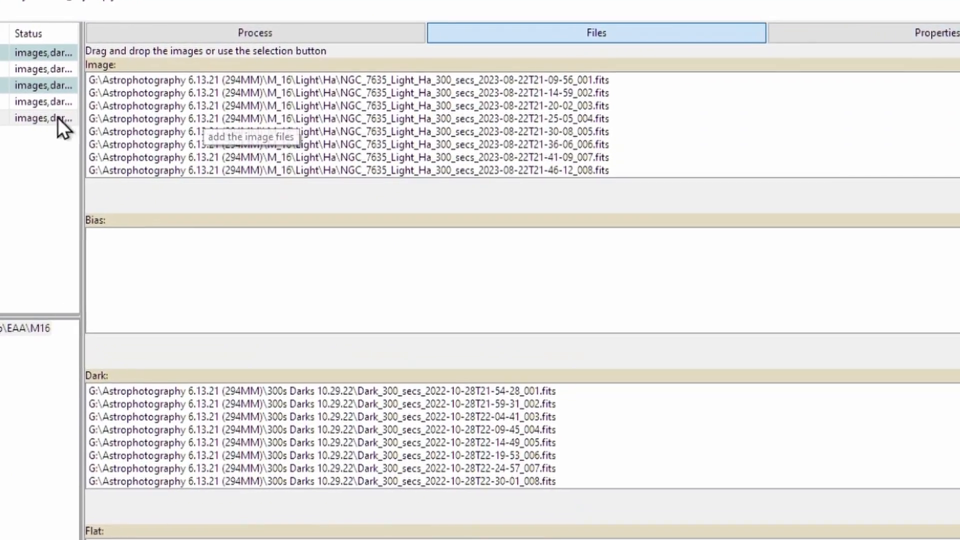
{"action": "left_click", "coordinate": [61, 110]}
{"action": "left_click", "coordinate": [393, 75]}
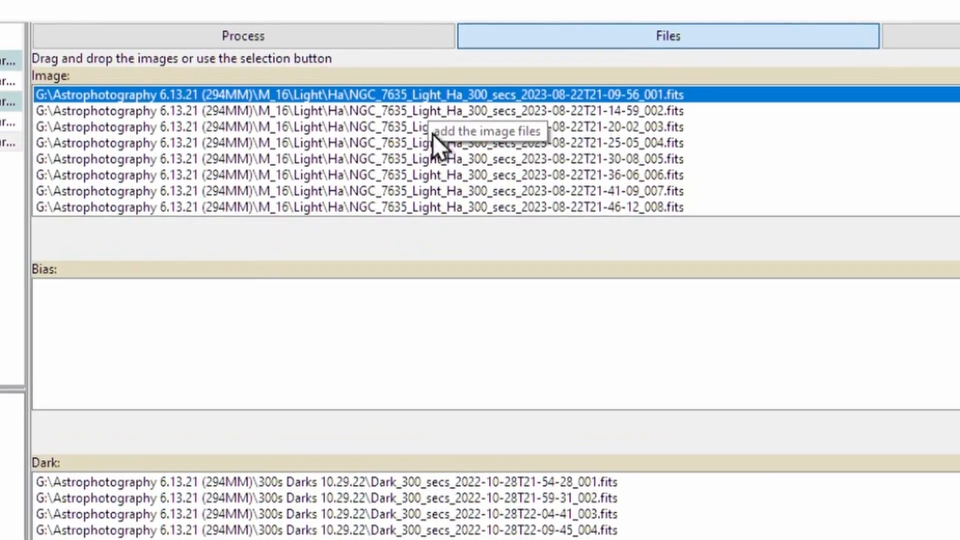
{"action": "scroll", "coordinate": [466, 189], "scroll_direction": "down", "scroll_amount": 5}
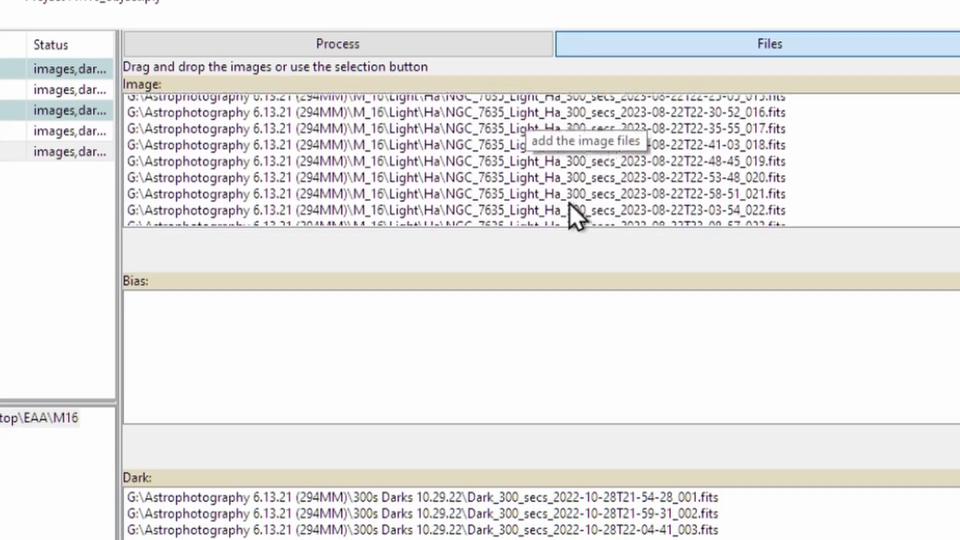
{"action": "scroll", "coordinate": [473, 190], "scroll_direction": "up", "scroll_amount": 4}
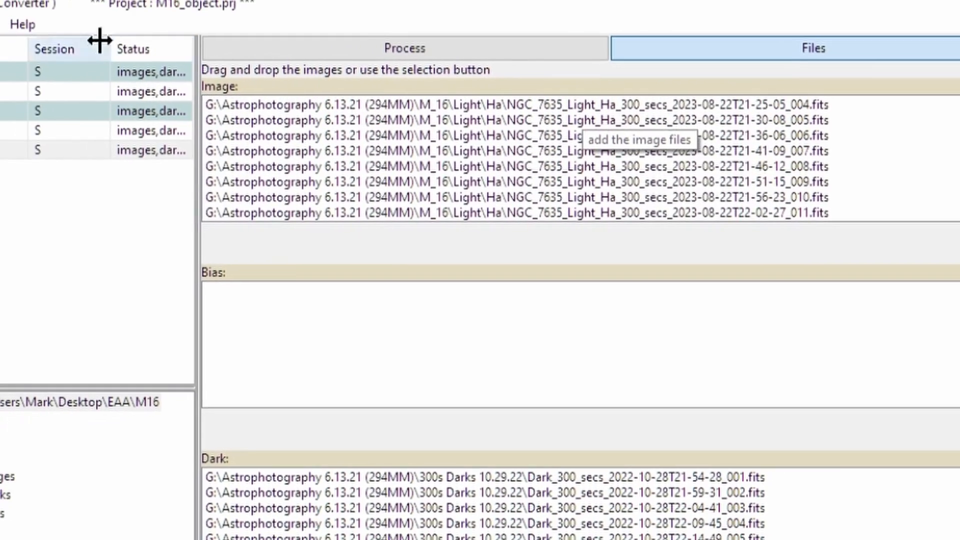
{"action": "left_click", "coordinate": [16, 33]}
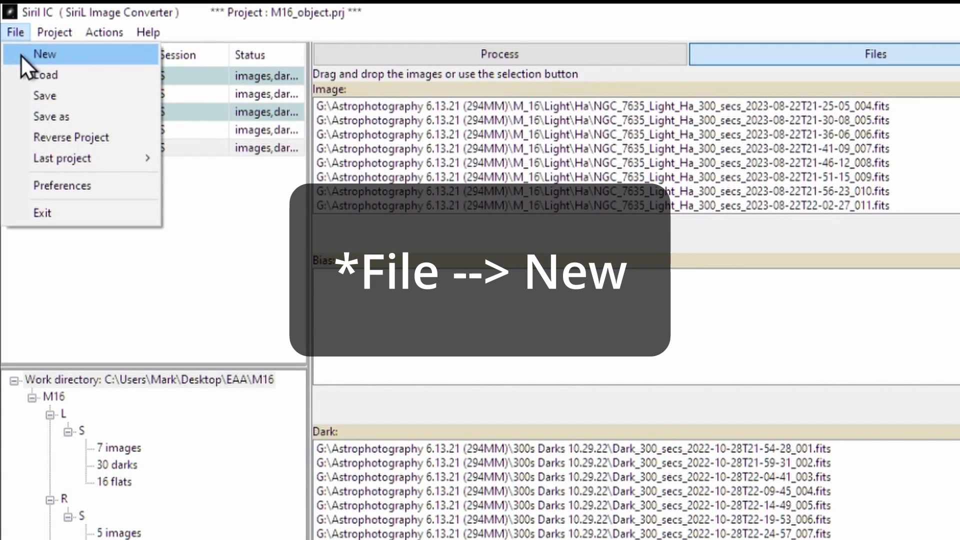
{"action": "left_click", "coordinate": [21, 56]}
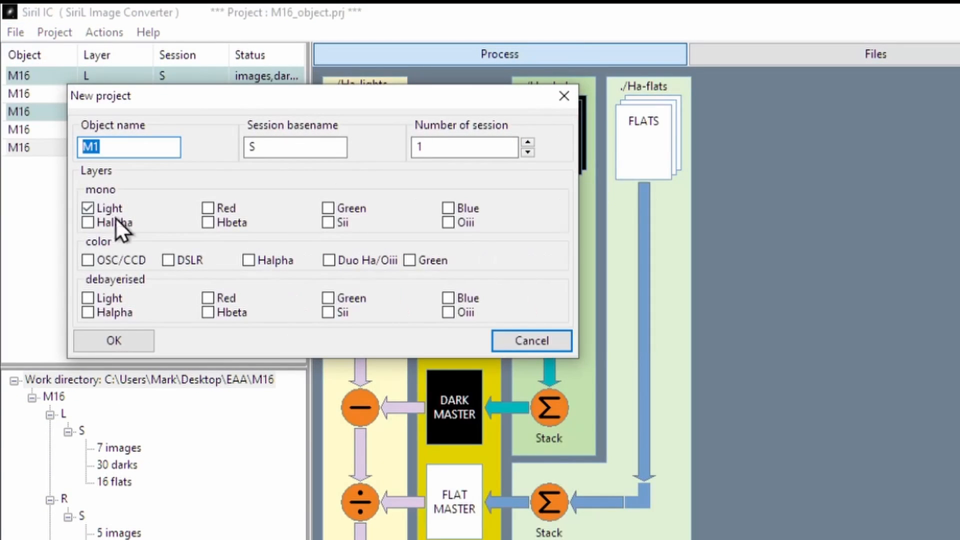
{"action": "left_click", "coordinate": [209, 208]}
{"action": "left_click", "coordinate": [328, 208]}
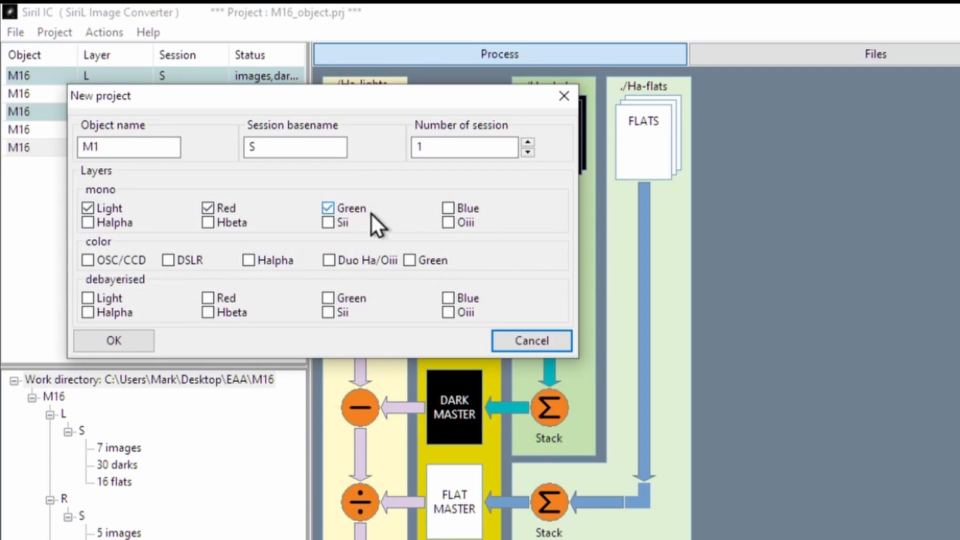
{"action": "left_click", "coordinate": [448, 208]}
{"action": "left_click", "coordinate": [88, 223]}
{"action": "left_click", "coordinate": [506, 339]}
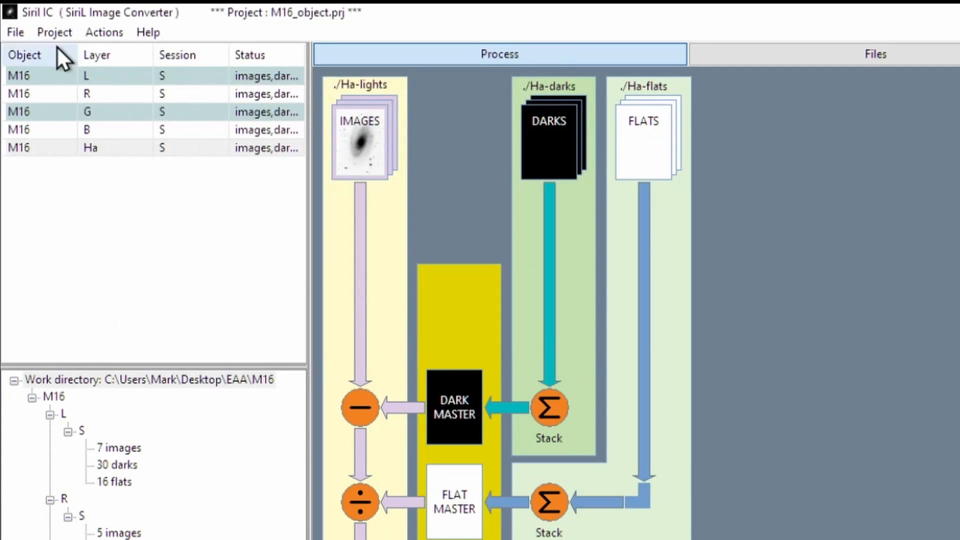
- Review the work directory and Siril executable settings in the preferences, then close them
{"action": "left_click", "coordinate": [7, 36]}
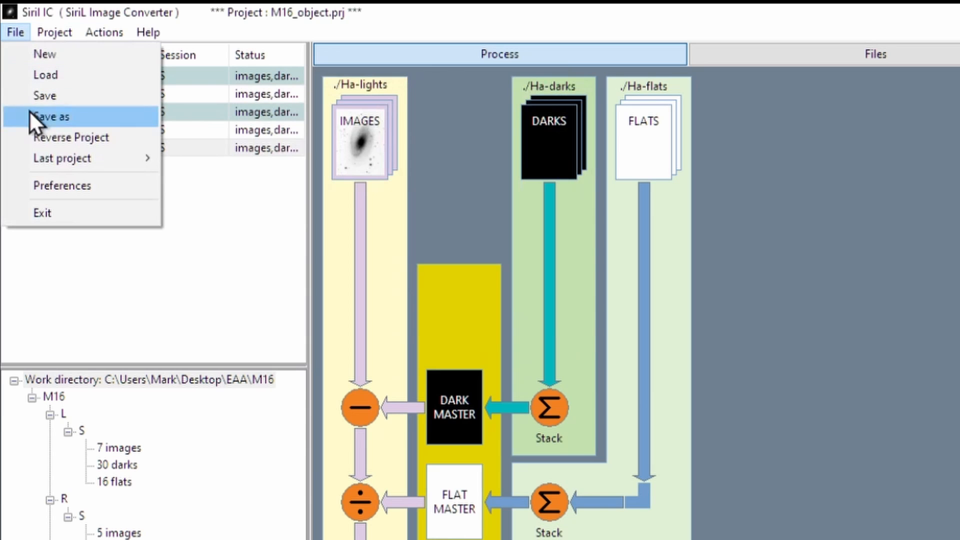
{"action": "left_click", "coordinate": [40, 189]}
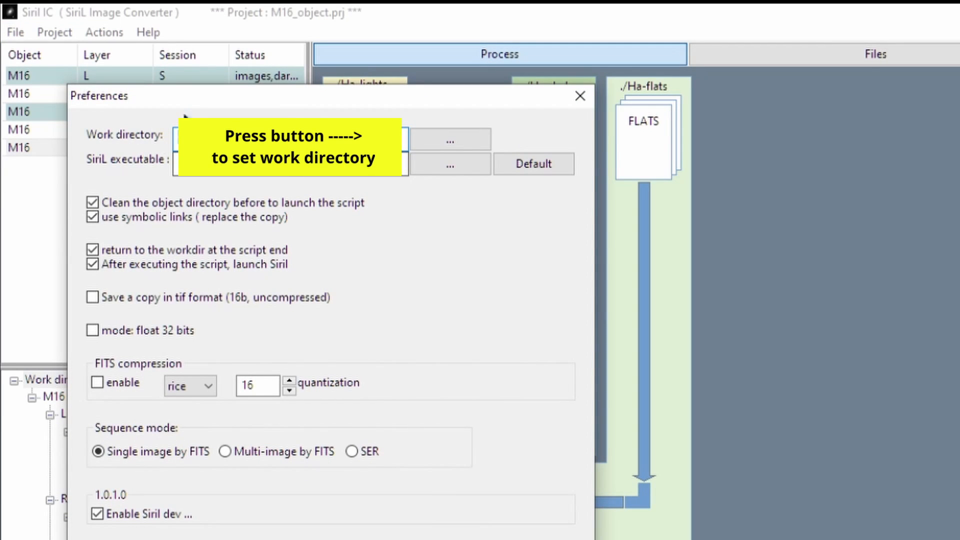
{"action": "left_click", "coordinate": [500, 539]}
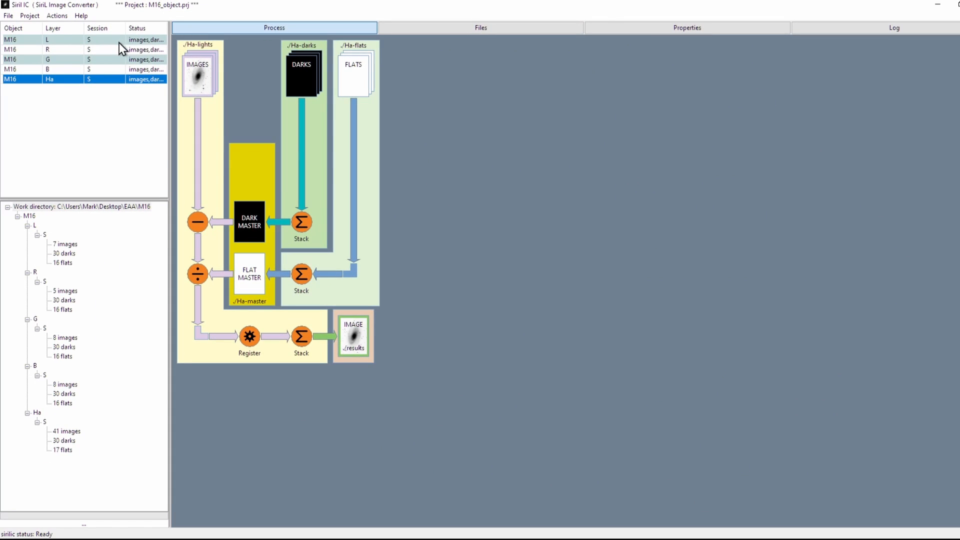
- Review the processing flow of each M16 layer in turn: L, R, G, B and Ha
{"action": "left_click", "coordinate": [119, 43]}
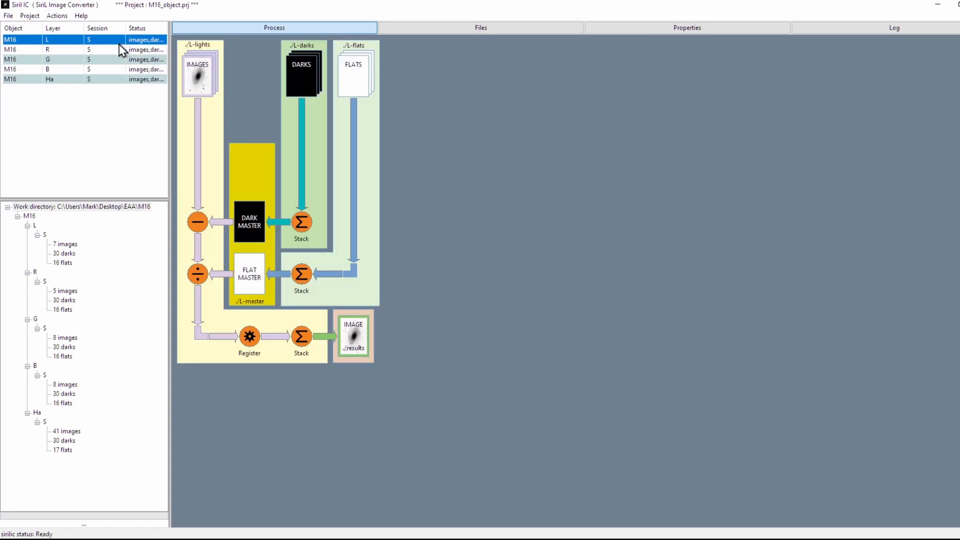
{"action": "left_click", "coordinate": [119, 49]}
{"action": "left_click", "coordinate": [119, 61]}
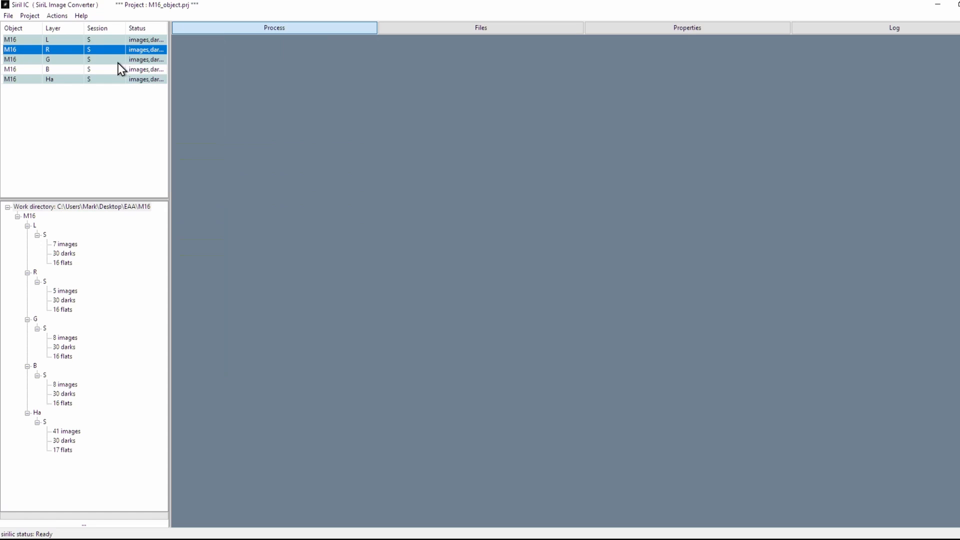
{"action": "left_click", "coordinate": [116, 69]}
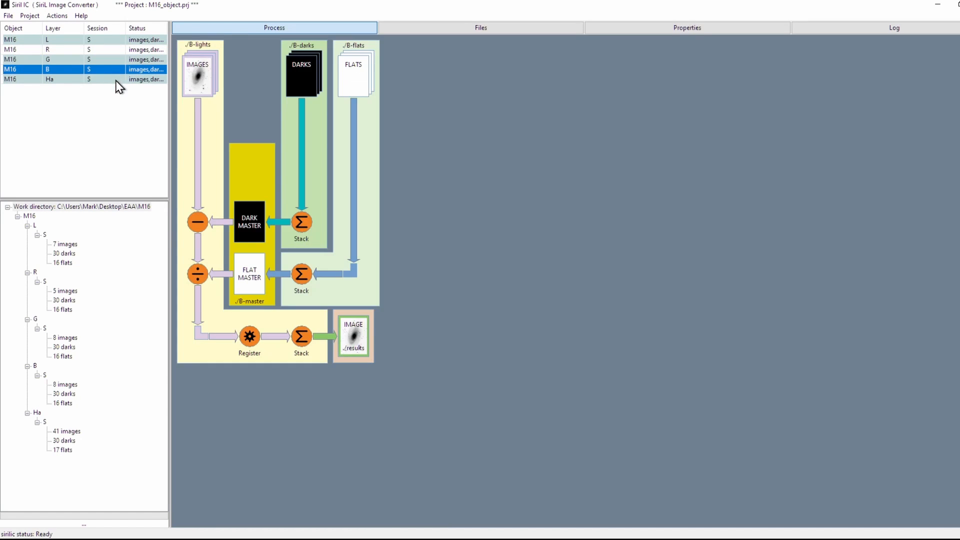
{"action": "left_click", "coordinate": [117, 80]}
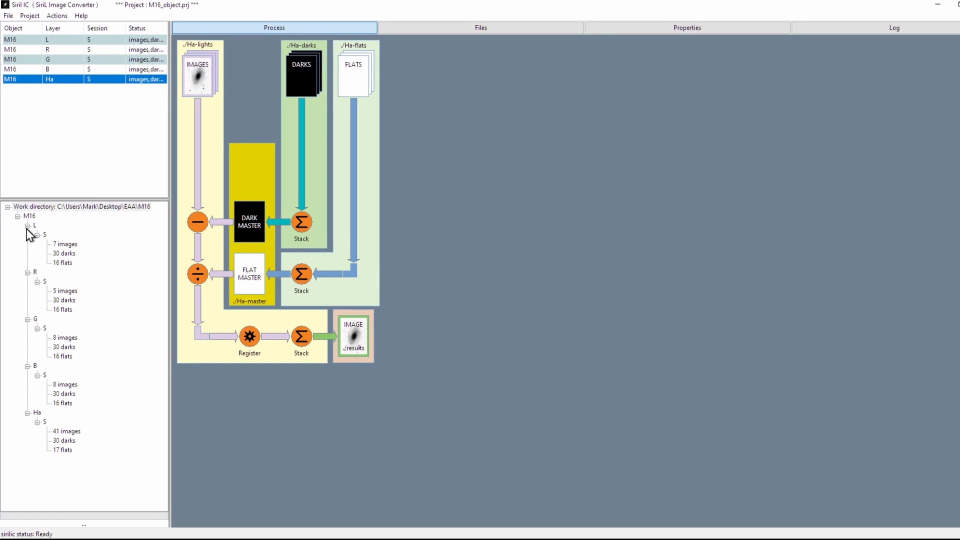
- Collapse and re-expand the L and M16 branches in the work directory tree to inspect its structure
{"action": "left_click", "coordinate": [27, 227]}
{"action": "left_click", "coordinate": [27, 228]}
{"action": "left_click", "coordinate": [19, 217]}
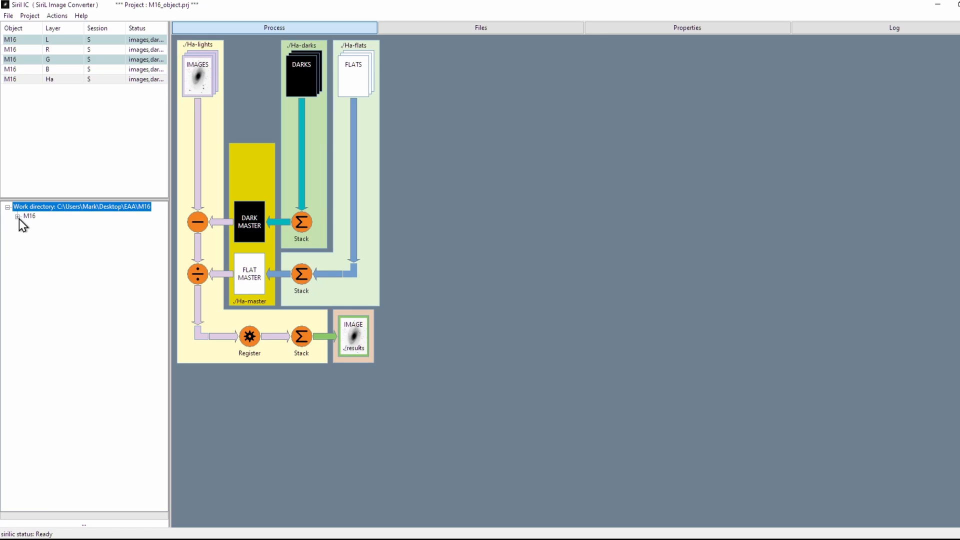
{"action": "left_click", "coordinate": [18, 217]}
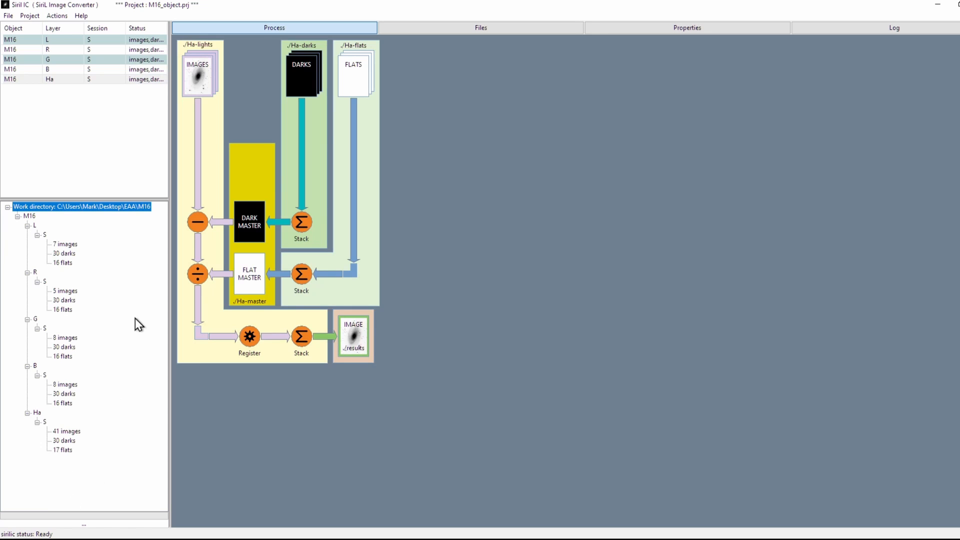
- Look through the Ha layer's files, properties and process flow, ending on its file lists
{"action": "left_click", "coordinate": [410, 33]}
{"action": "left_click", "coordinate": [699, 27]}
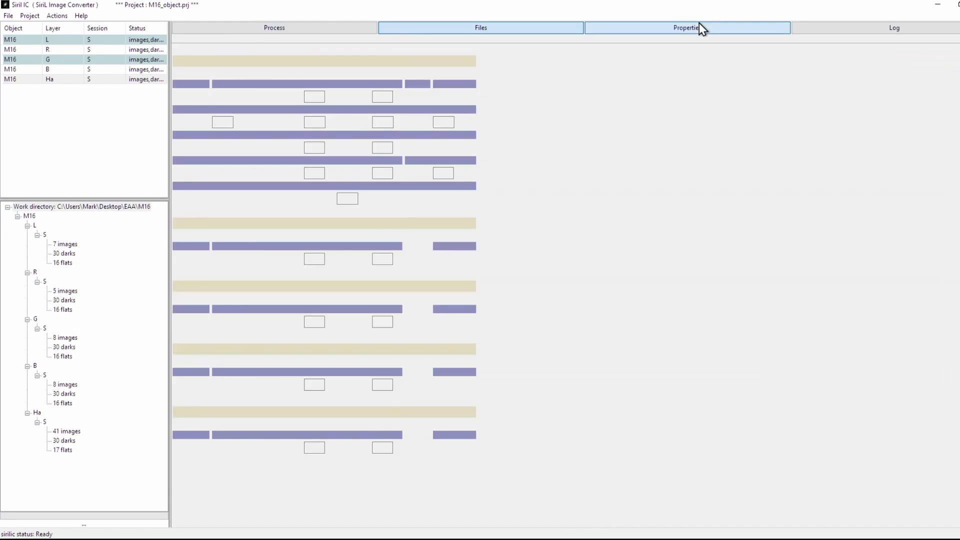
{"action": "left_click", "coordinate": [304, 26]}
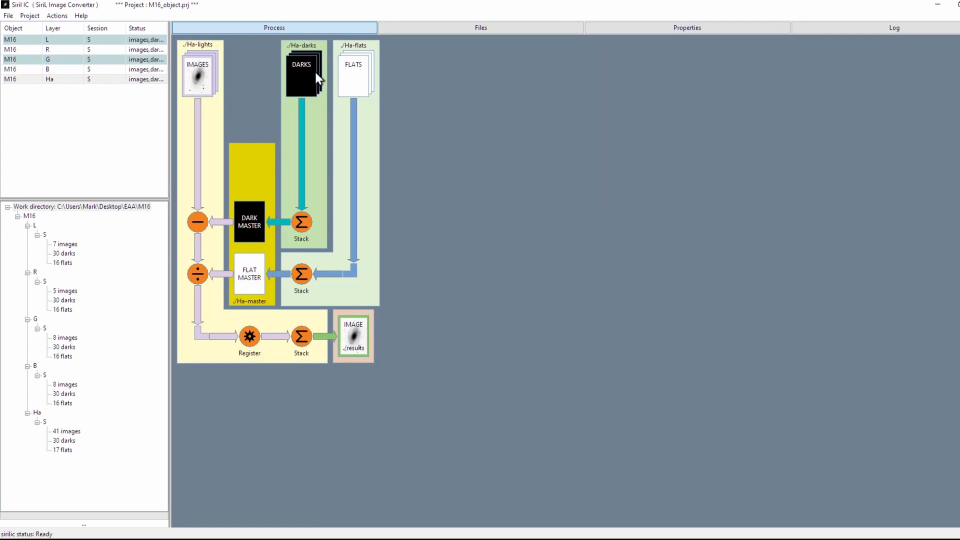
{"action": "left_click", "coordinate": [481, 28]}
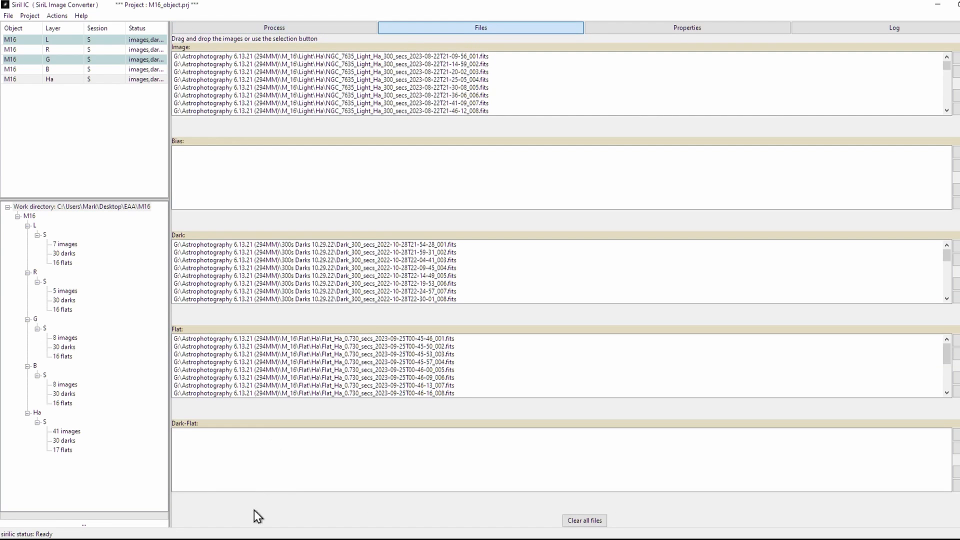
- Switch to the File Explorer window of the Ha folder, move it aside, and show the Ha layer's file lists
{"action": "left_click", "coordinate": [247, 539]}
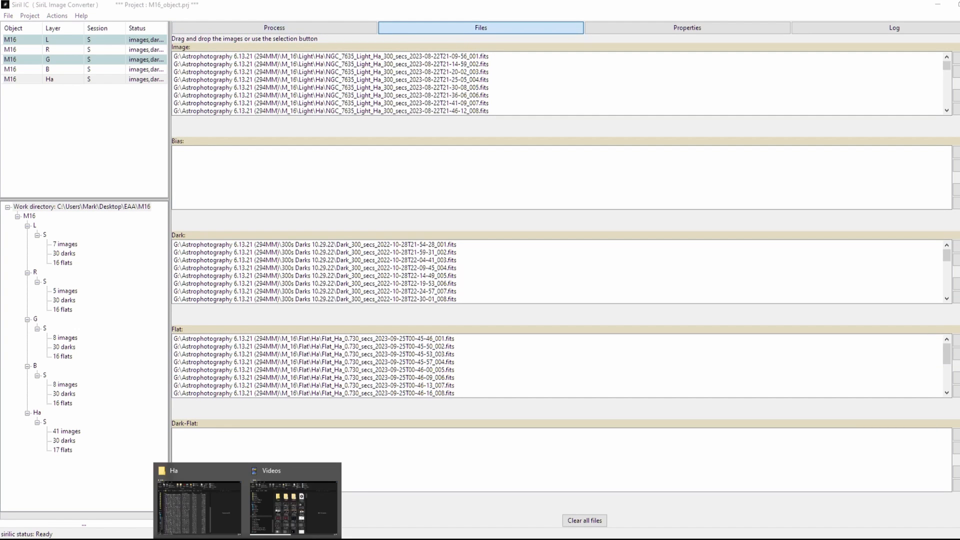
{"action": "left_click", "coordinate": [217, 512]}
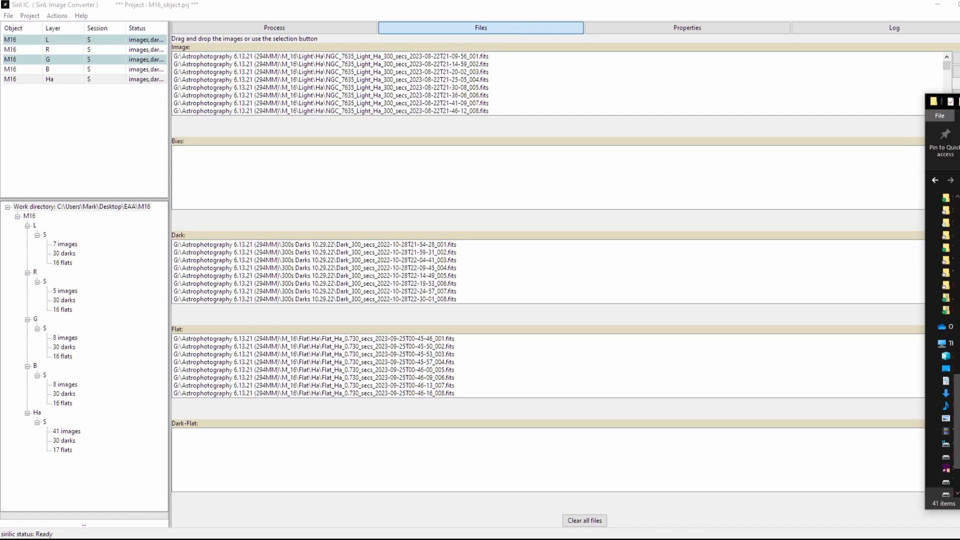
{"action": "left_click_drag", "start_coordinate": [959, 102], "coordinate": [959, 151]}
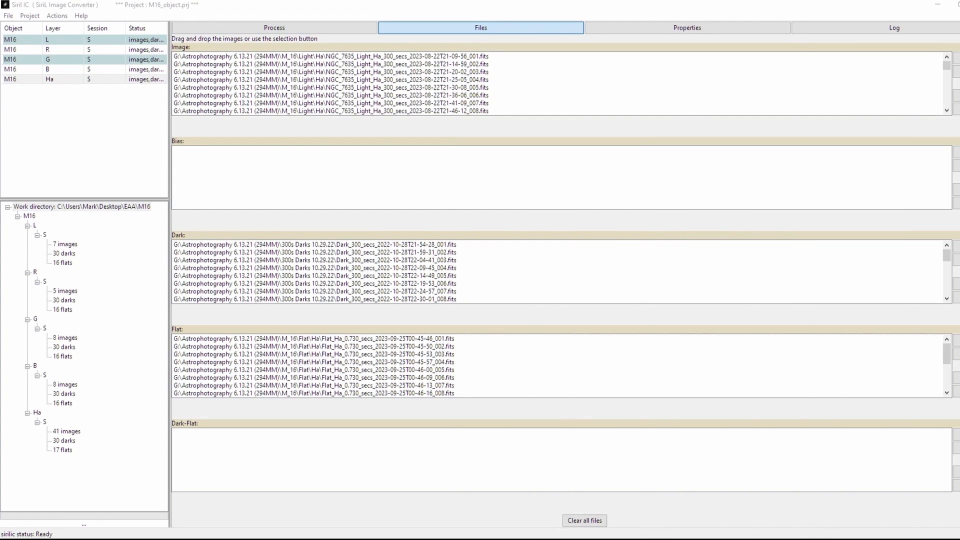
{"action": "left_click", "coordinate": [78, 82]}
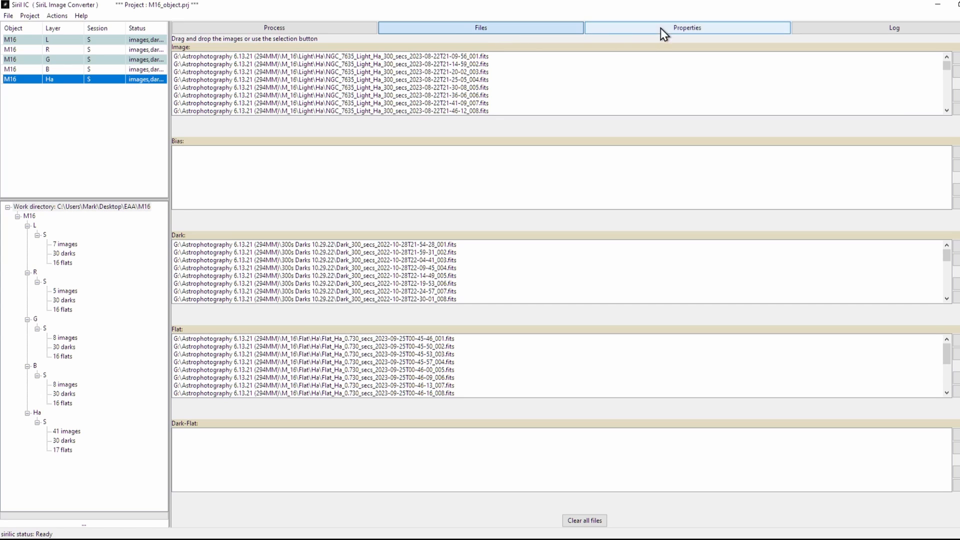
{"action": "left_click", "coordinate": [503, 29]}
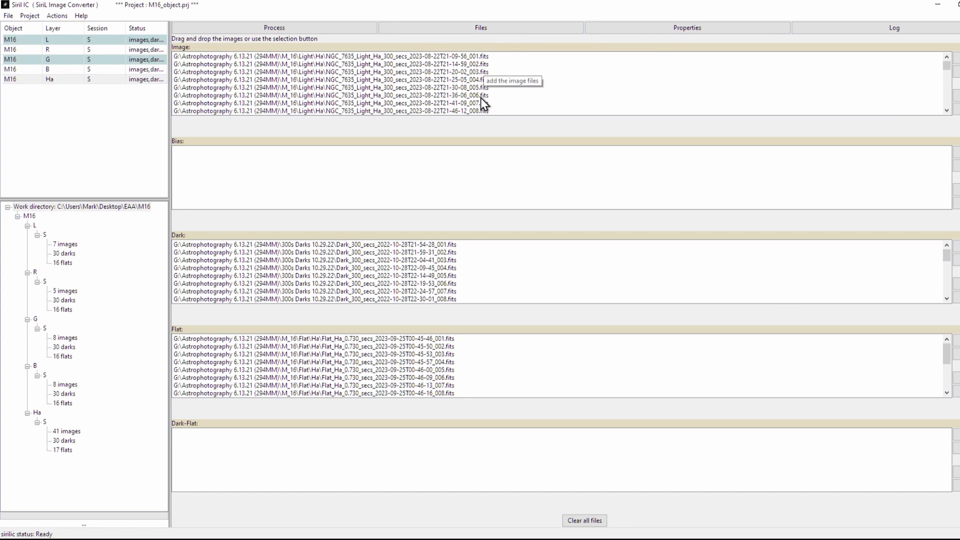
- Try to add the selected light frames from the M_16\Light\Ha folder to the Ha layer's image list
{"action": "left_click_drag", "start_coordinate": [959, 141], "coordinate": [695, 73]}
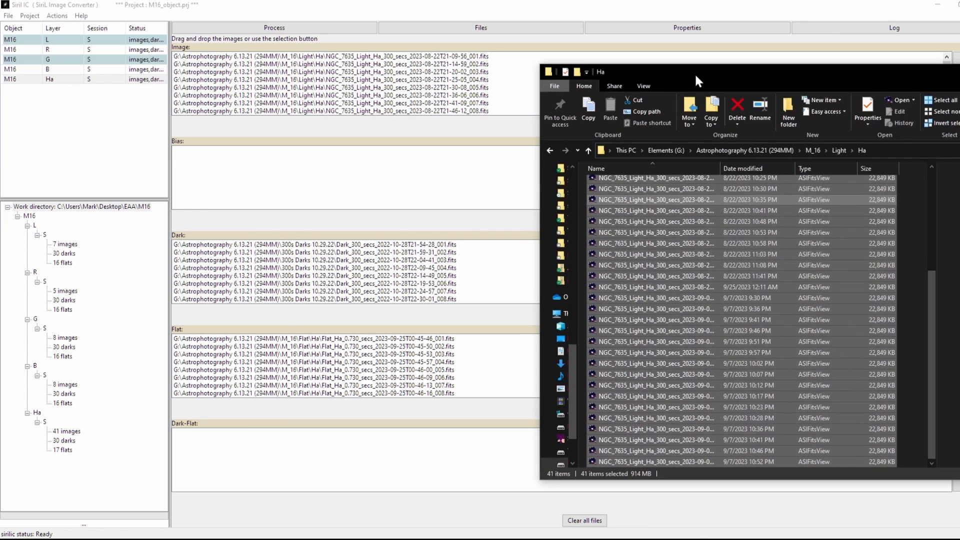
{"action": "left_click_drag", "start_coordinate": [662, 245], "coordinate": [710, 267]}
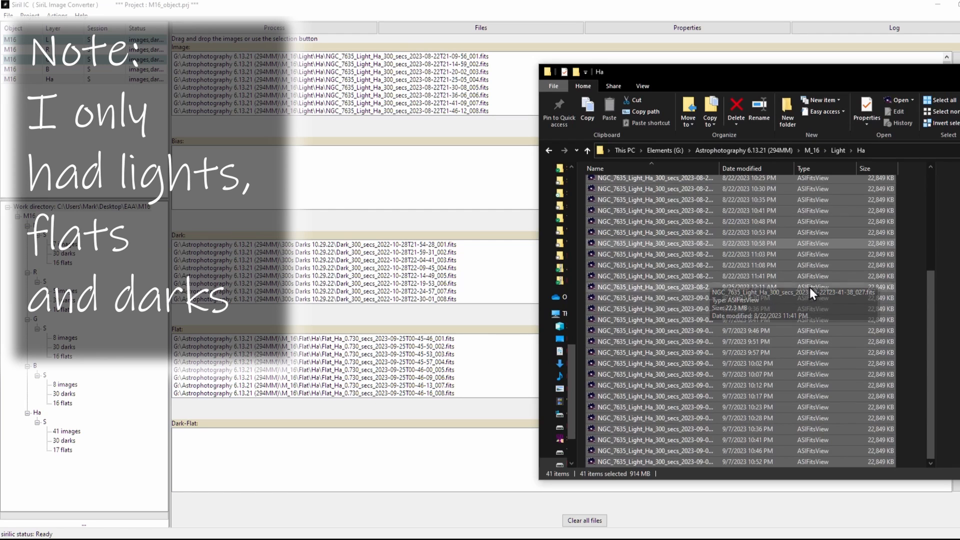
{"action": "left_click_drag", "start_coordinate": [674, 265], "coordinate": [430, 87]}
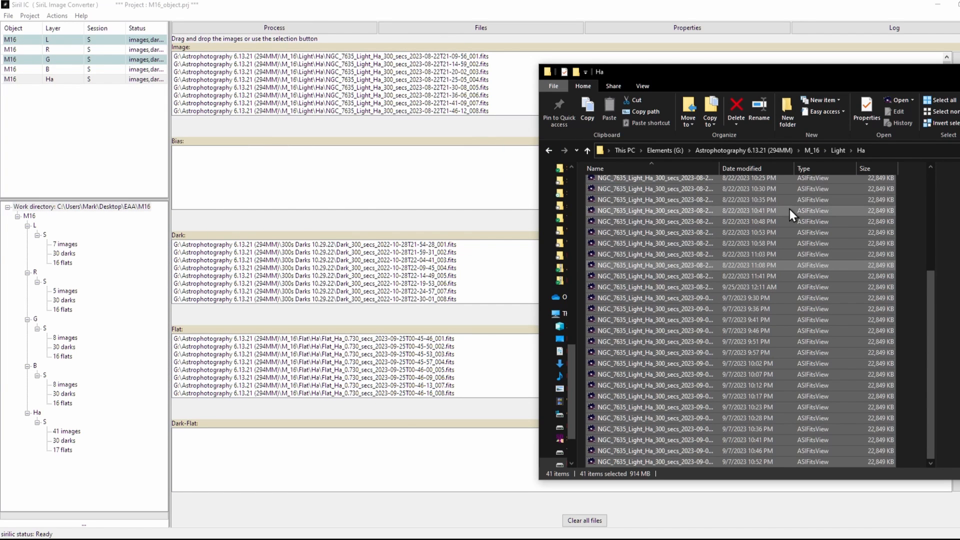
{"action": "left_click_drag", "start_coordinate": [820, 75], "coordinate": [959, 100]}
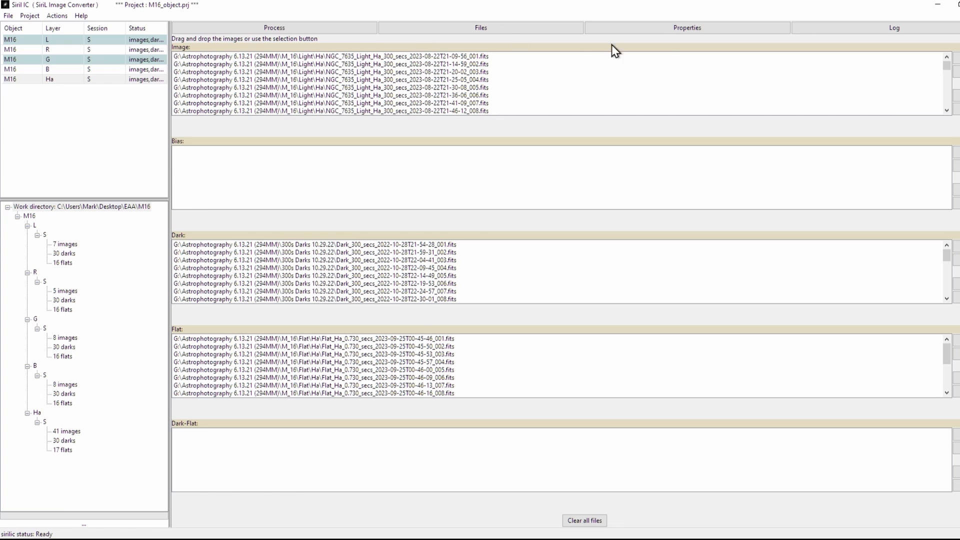
- Examine the R layer's image properties, including the subsky degree and the FWHM stacking filter
{"action": "left_click", "coordinate": [670, 29]}
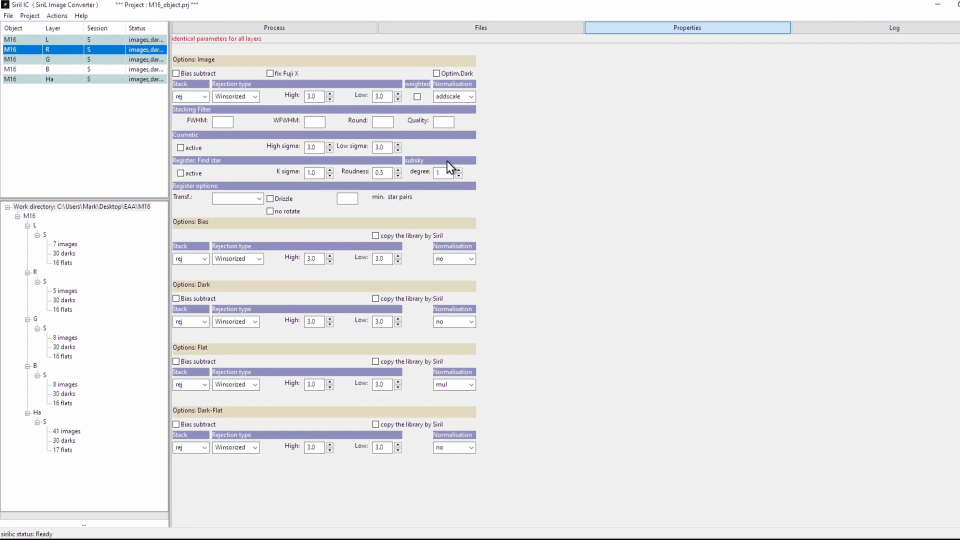
{"action": "left_click", "coordinate": [459, 170]}
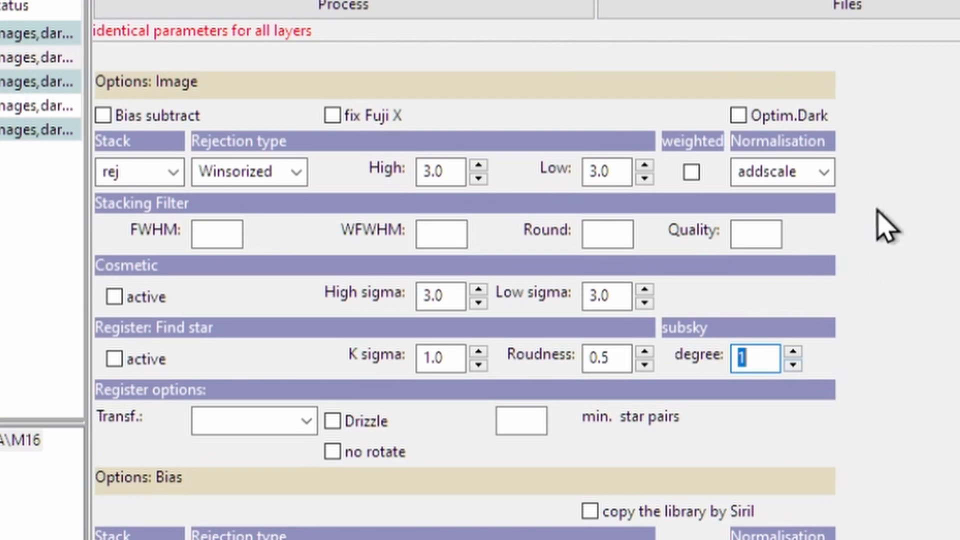
{"action": "left_click", "coordinate": [213, 232]}
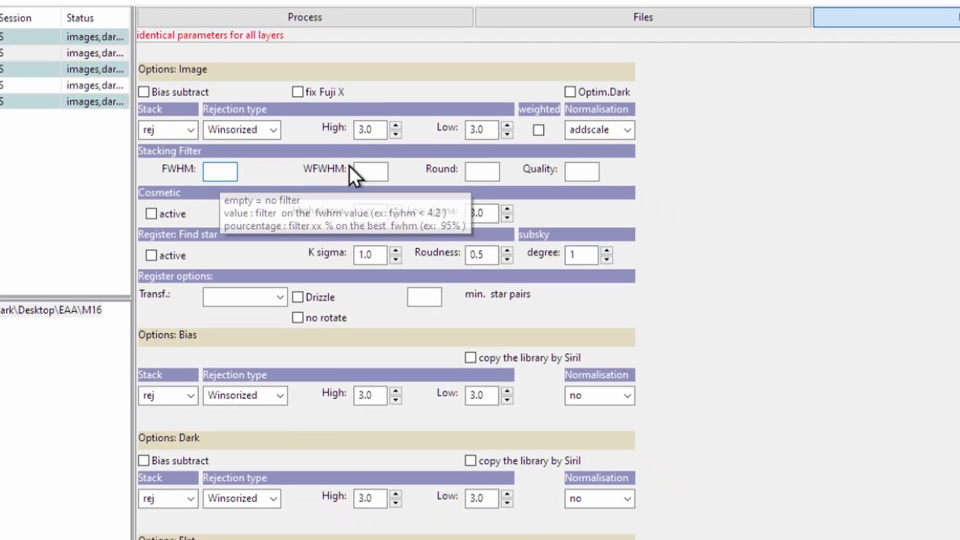
- Display the R layer's files and review the actions for building directories and running the scripts
{"action": "left_click", "coordinate": [624, 14]}
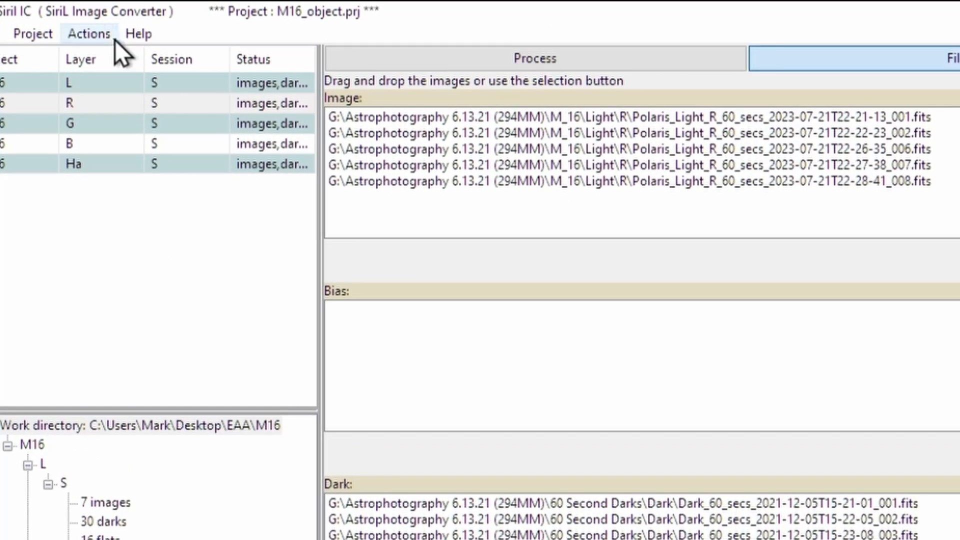
{"action": "left_click", "coordinate": [64, 18]}
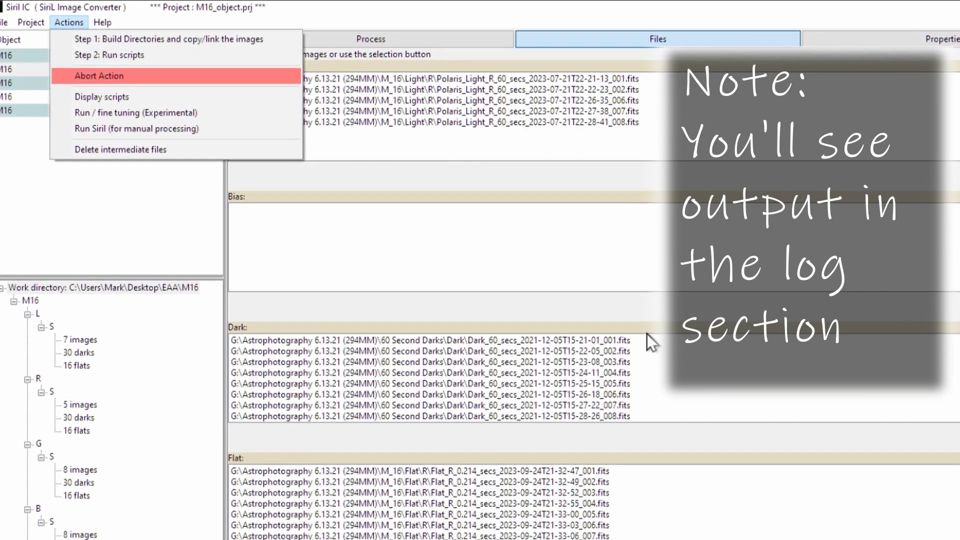
{"action": "left_click", "coordinate": [623, 384]}
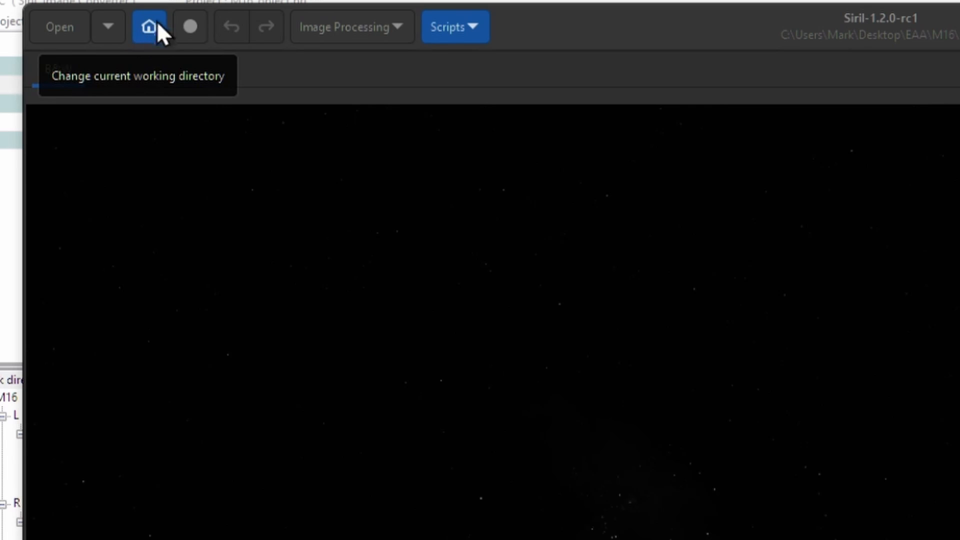
- Point out the working directory setting and set the Ha image's display mode to AutoStretch
{"action": "left_click", "coordinate": [149, 31]}
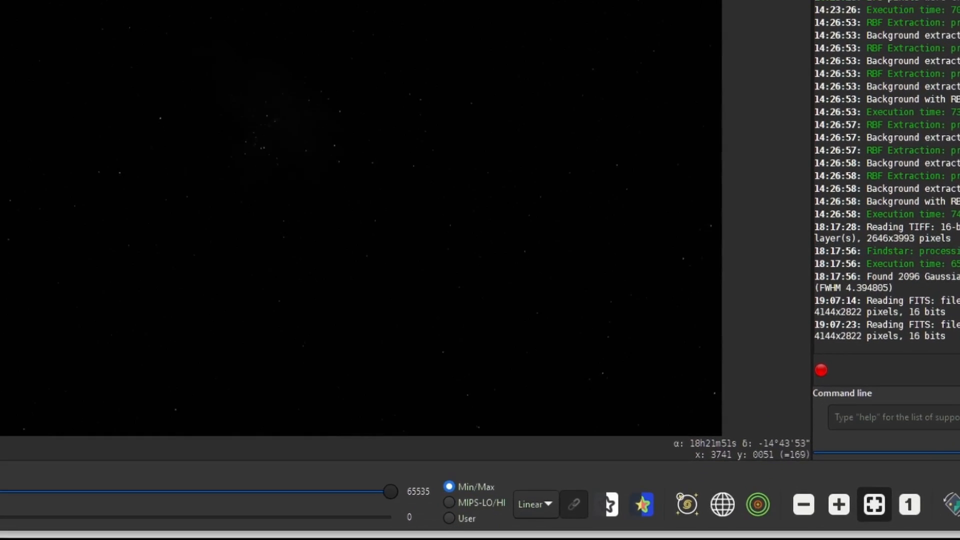
{"action": "left_click", "coordinate": [551, 508]}
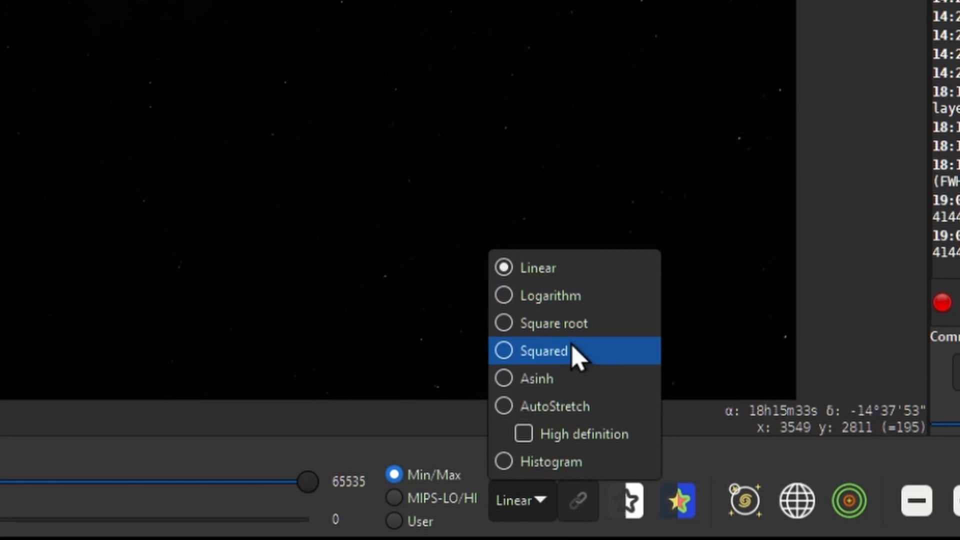
{"action": "left_click", "coordinate": [575, 406]}
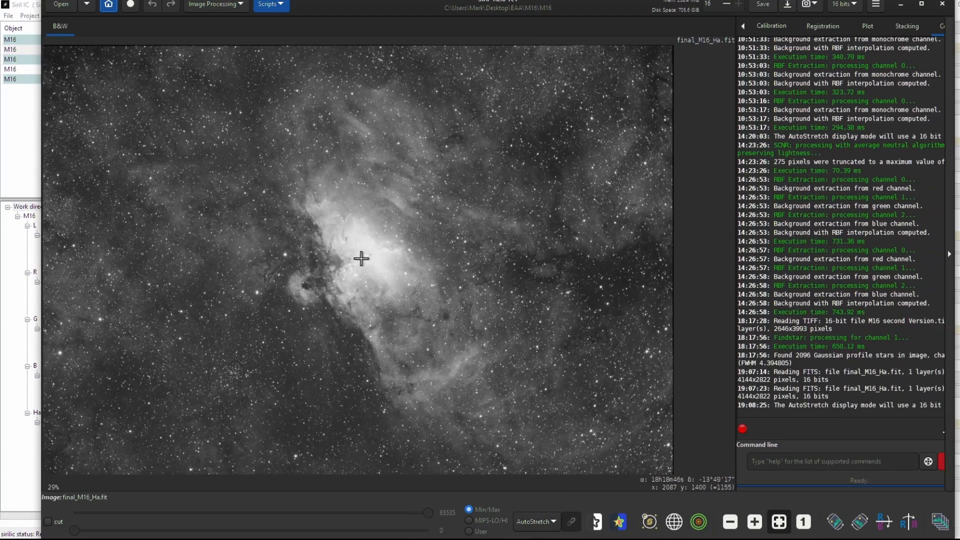
- Inspect the nebula and star field of the Ha image up close, and return to the full-image view
{"action": "scroll", "coordinate": [361, 258], "scroll_direction": "up", "scroll_amount": 5}
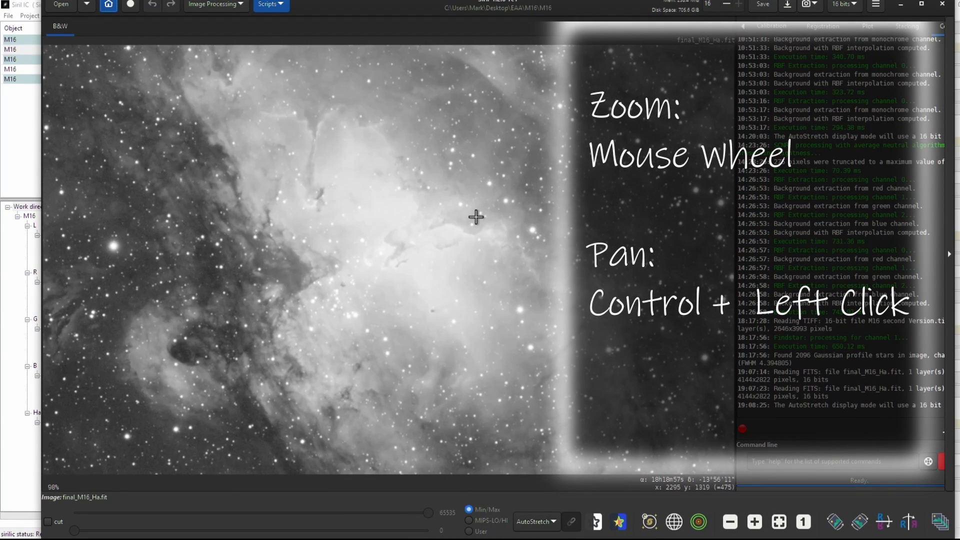
{"action": "left_click_drag", "start_coordinate": [476, 217], "coordinate": [204, 128]}
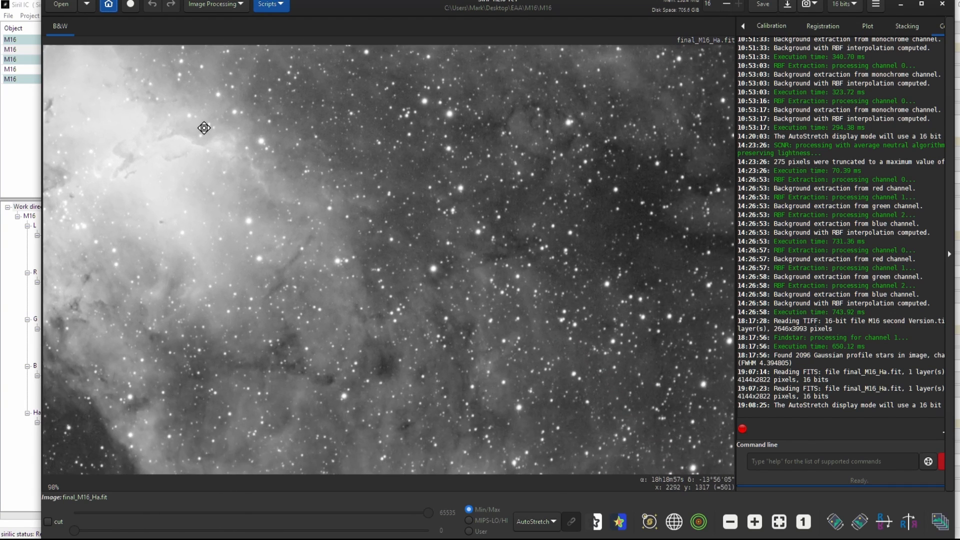
{"action": "left_click_drag", "start_coordinate": [616, 431], "coordinate": [376, 108]}
{"action": "left_click_drag", "start_coordinate": [587, 391], "coordinate": [564, 370]}
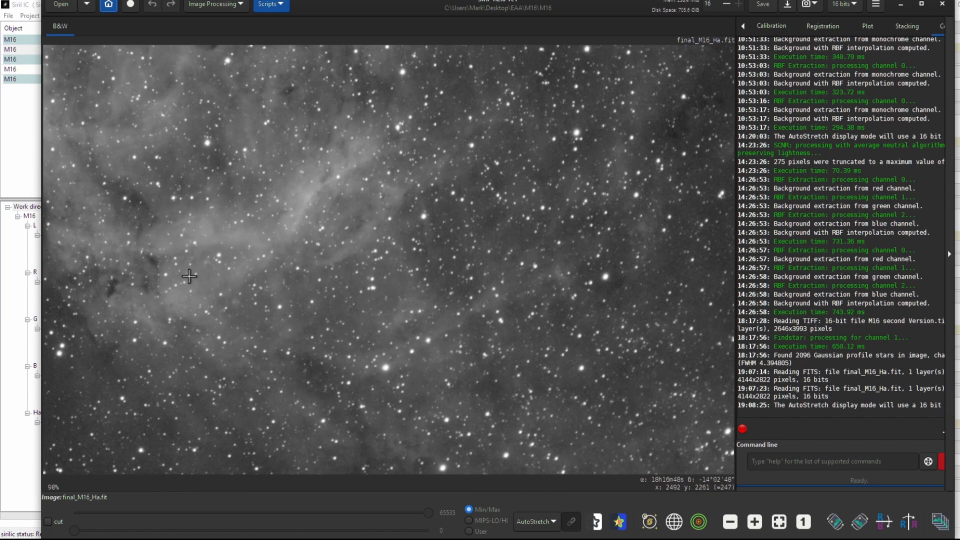
{"action": "left_click_drag", "start_coordinate": [189, 275], "coordinate": [519, 345]}
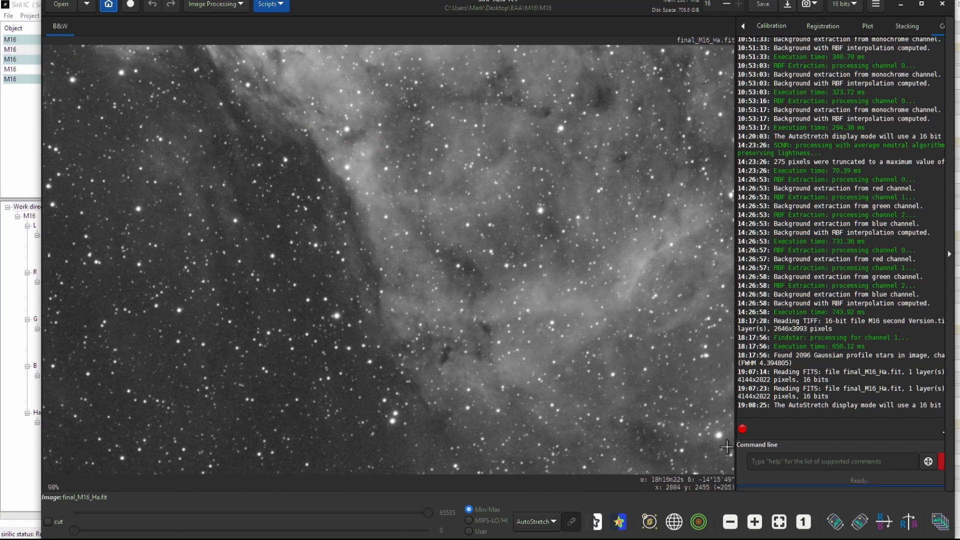
{"action": "left_click", "coordinate": [779, 523]}
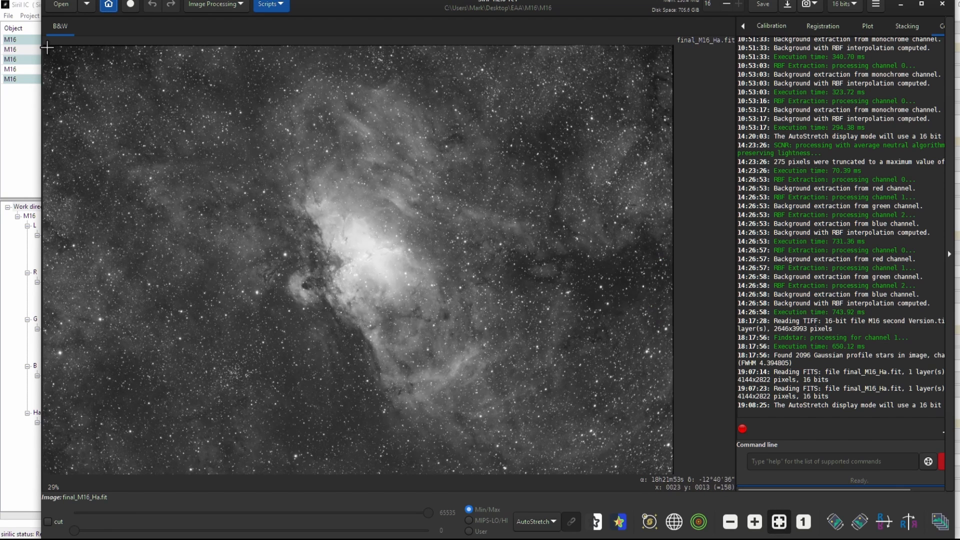
- Crop the thin outer borders off the Ha image with a selection of about 4106 x 2788 px
{"action": "left_click_drag", "start_coordinate": [45, 47], "coordinate": [670, 471]}
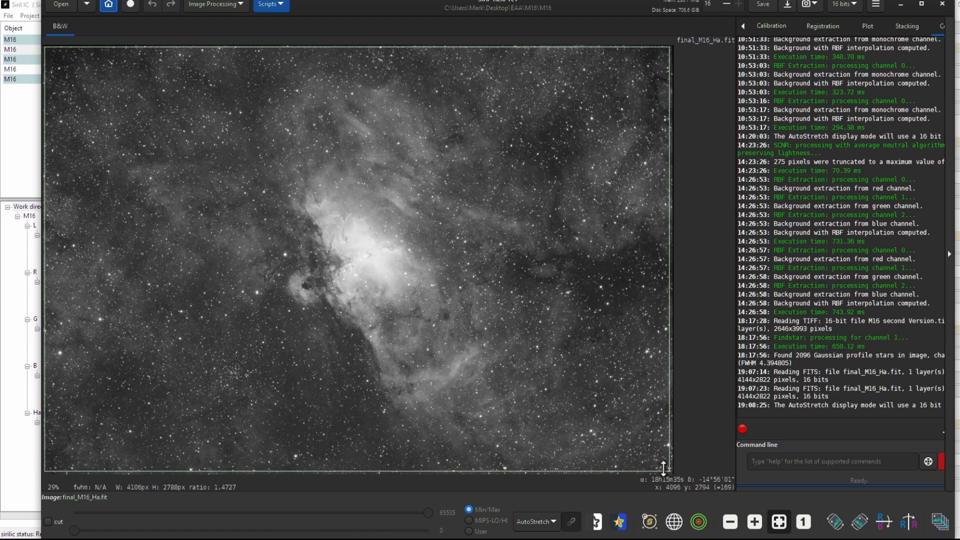
{"action": "right_click", "coordinate": [567, 353]}
{"action": "left_click", "coordinate": [585, 317]}
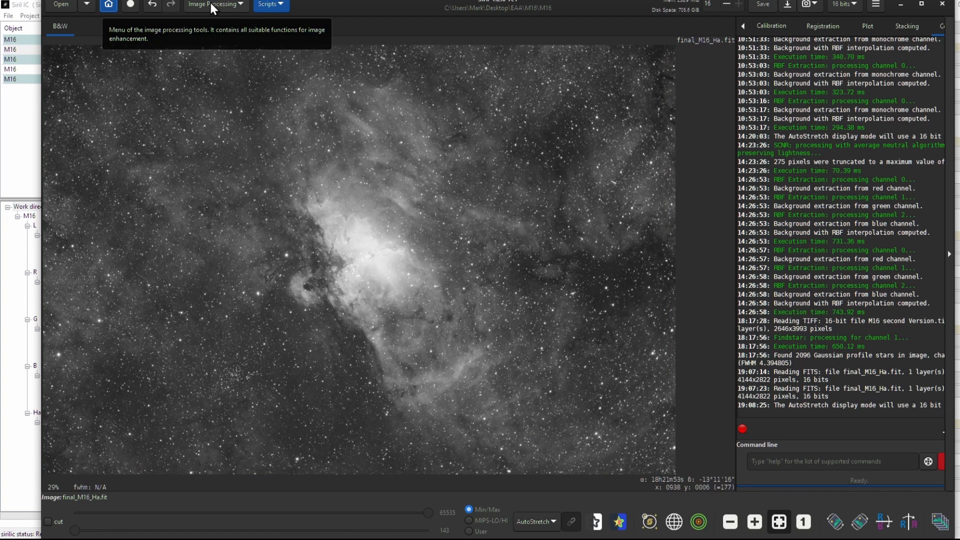
- Maximise the Siril window and open Background Extraction, placing its dialog clear of the image
{"action": "left_click", "coordinate": [922, 5]}
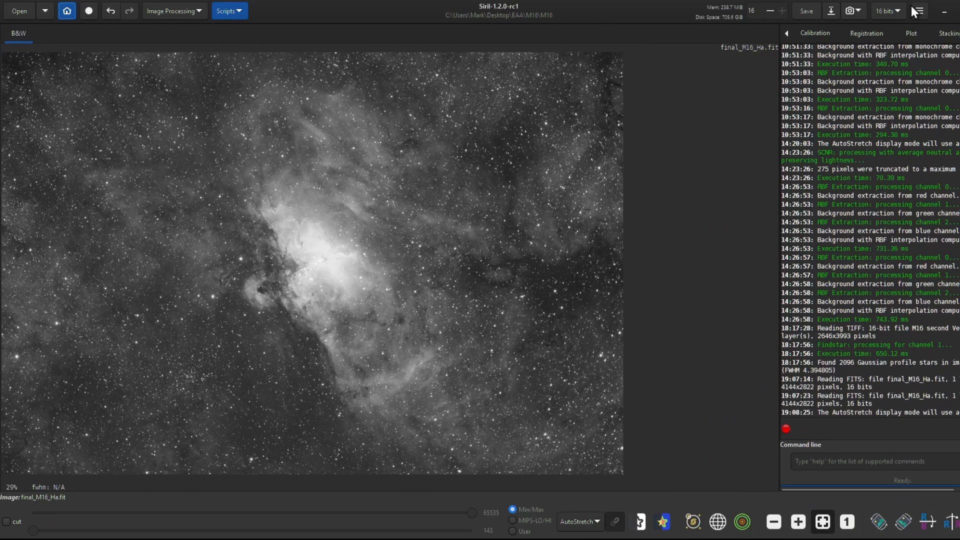
{"action": "left_click", "coordinate": [196, 11]}
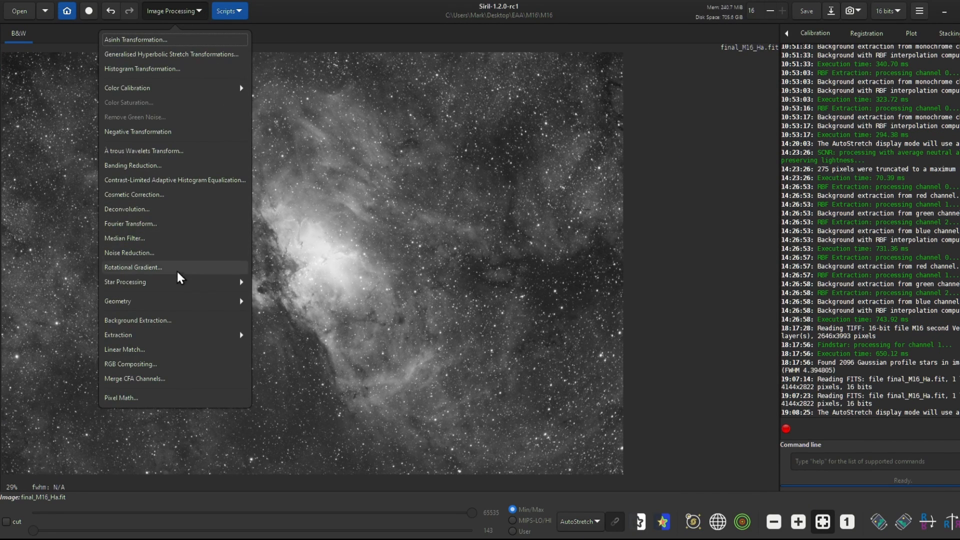
{"action": "left_click", "coordinate": [181, 321]}
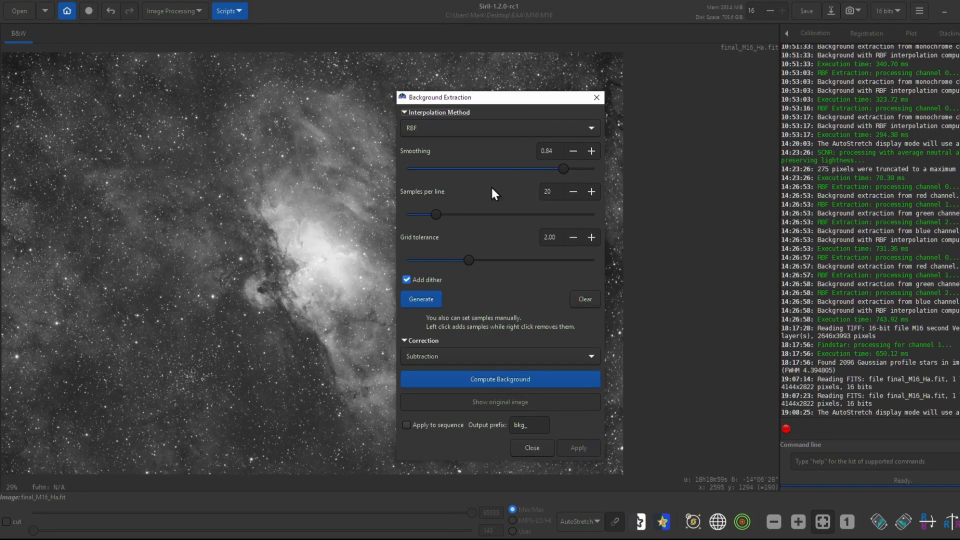
{"action": "left_click_drag", "start_coordinate": [526, 94], "coordinate": [742, 81]}
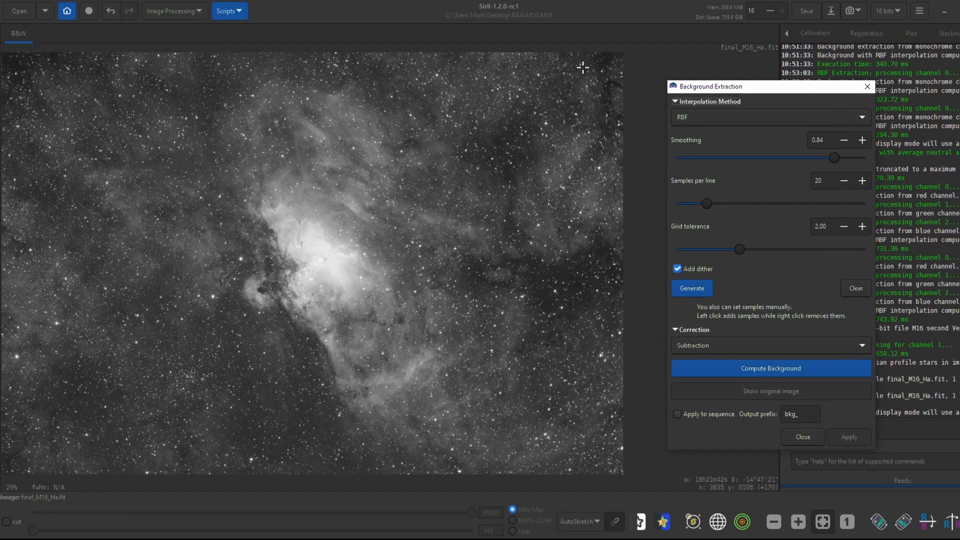
- Place seven background samples in dark areas around the image edges, compute the RBF background with Subtraction, and compare with the original
{"action": "left_click", "coordinate": [603, 61]}
{"action": "left_click", "coordinate": [568, 269]}
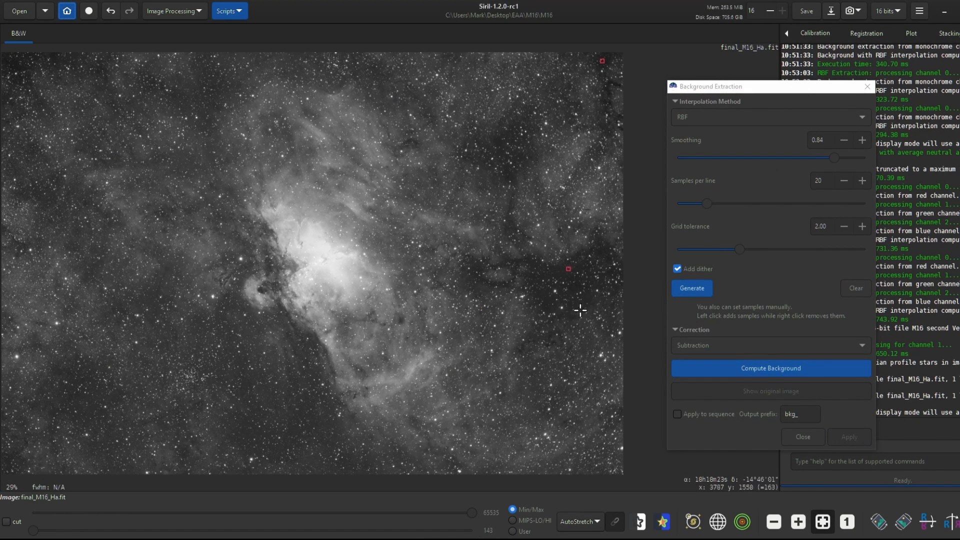
{"action": "left_click", "coordinate": [612, 418]}
{"action": "left_click", "coordinate": [186, 450]}
{"action": "left_click", "coordinate": [88, 406]}
{"action": "left_click", "coordinate": [26, 191]}
{"action": "left_click", "coordinate": [11, 65]}
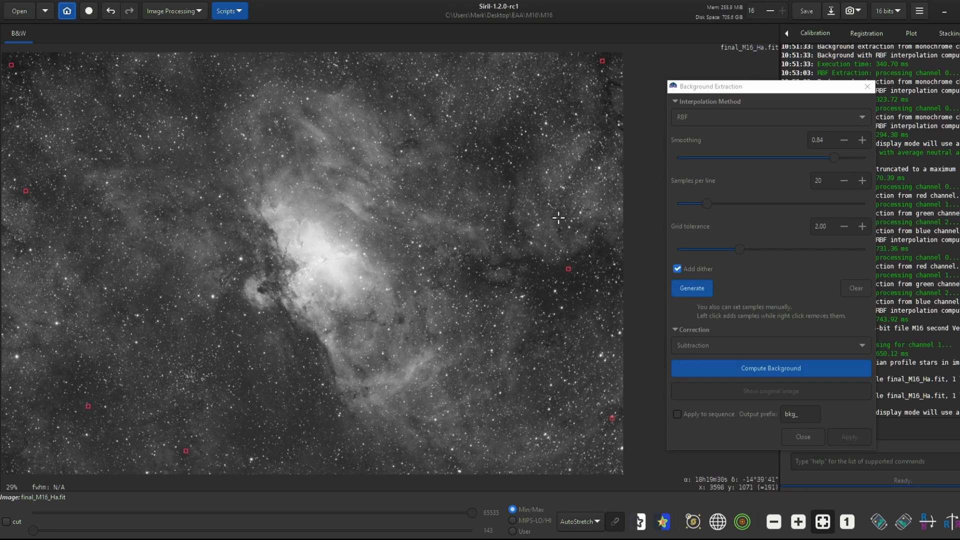
{"action": "left_click", "coordinate": [746, 371]}
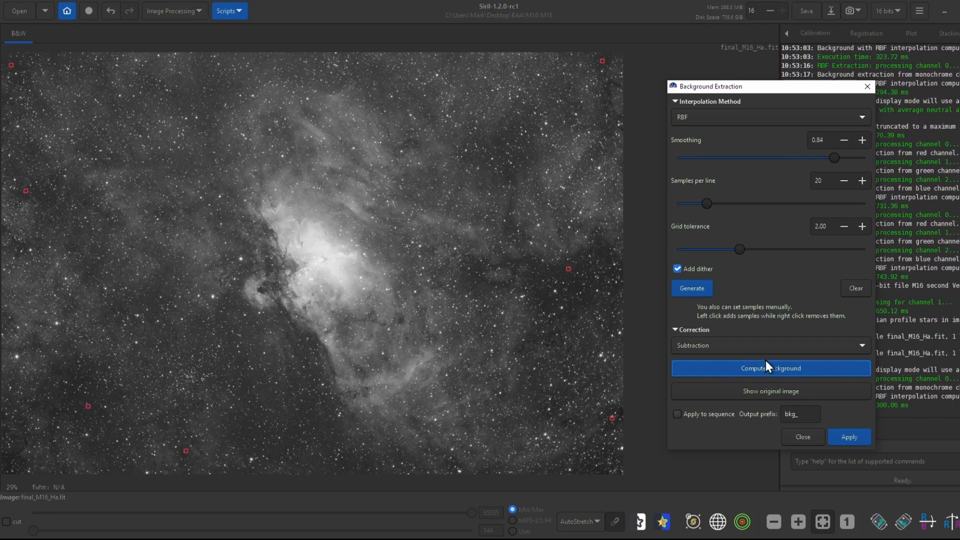
{"action": "left_click", "coordinate": [777, 390]}
- Add seven more background samples in dark areas around the nebula, recompute the background, compare with the original and apply the correction
{"action": "left_click", "coordinate": [151, 297]}
{"action": "left_click", "coordinate": [313, 412]}
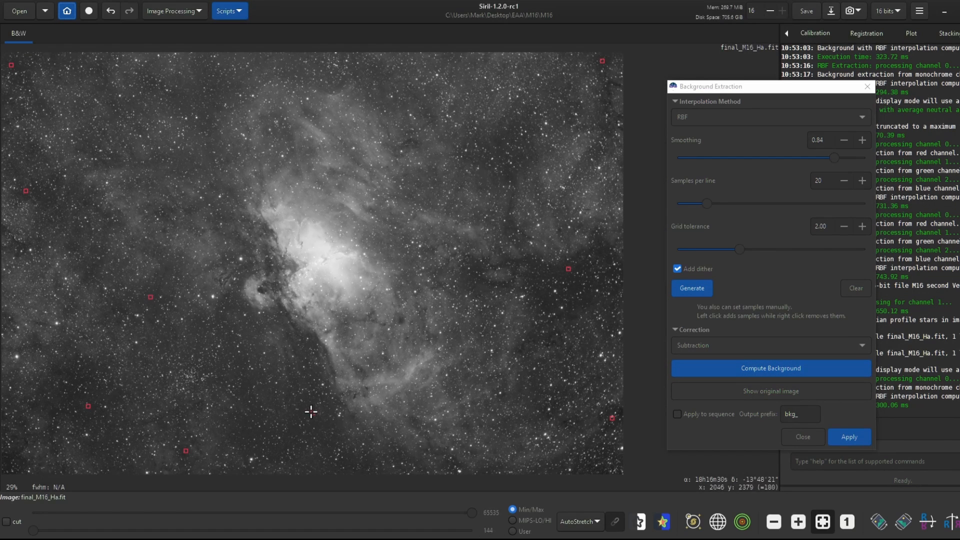
{"action": "left_click", "coordinate": [184, 155]}
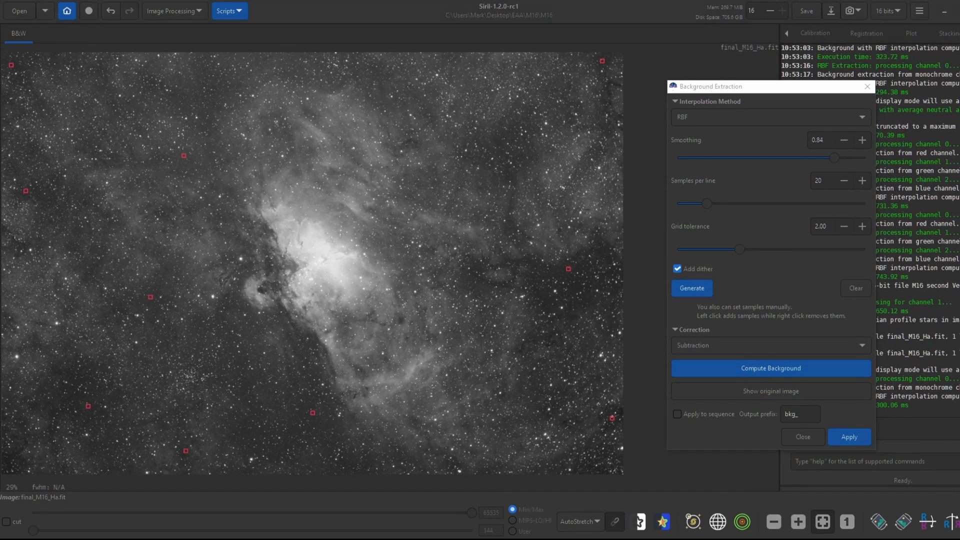
{"action": "left_click", "coordinate": [597, 257]}
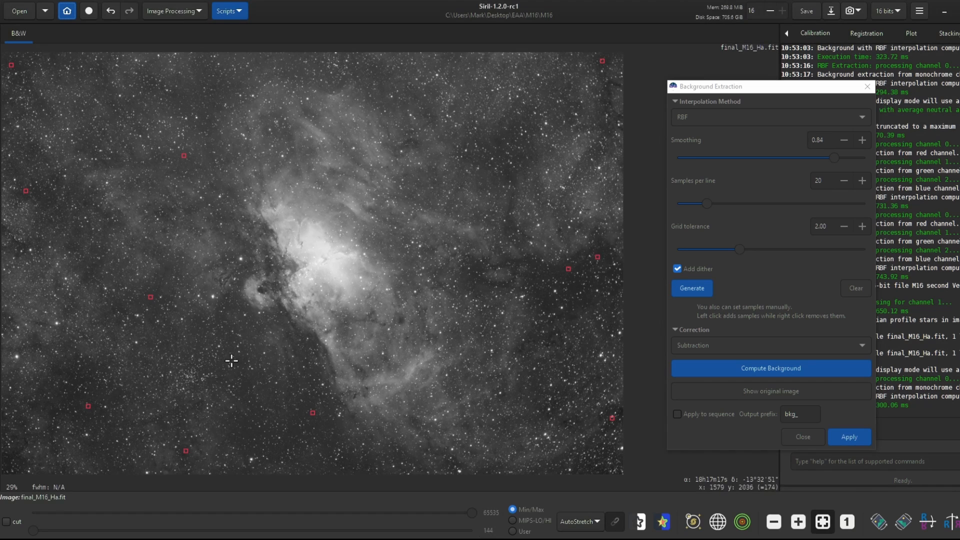
{"action": "left_click", "coordinate": [238, 374]}
{"action": "left_click", "coordinate": [88, 256]}
{"action": "left_click", "coordinate": [87, 145]}
{"action": "left_click", "coordinate": [755, 368]}
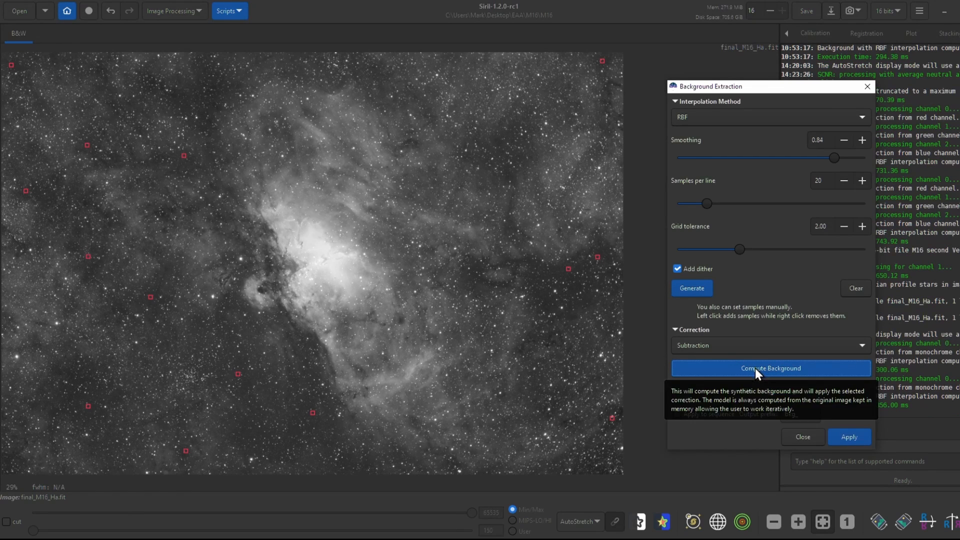
{"action": "left_click", "coordinate": [753, 389]}
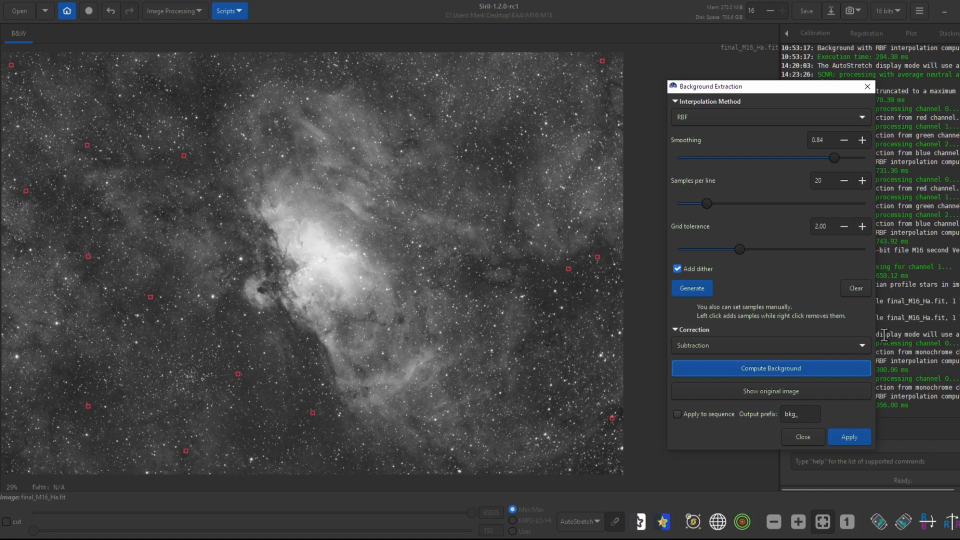
{"action": "left_click", "coordinate": [844, 438]}
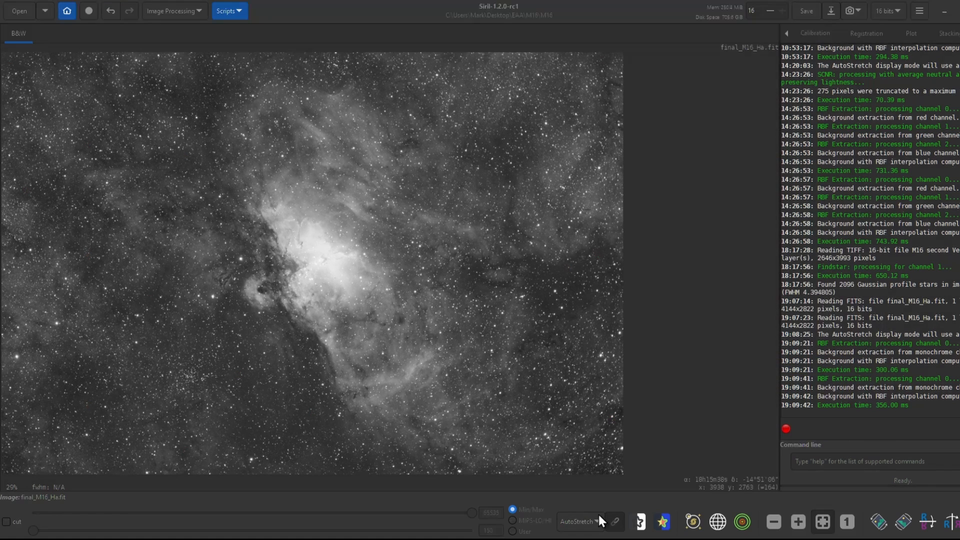
- Open the Generalised Hyperbolic Stretch transformation and set the image display mode to Linear
{"action": "left_click", "coordinate": [165, 11]}
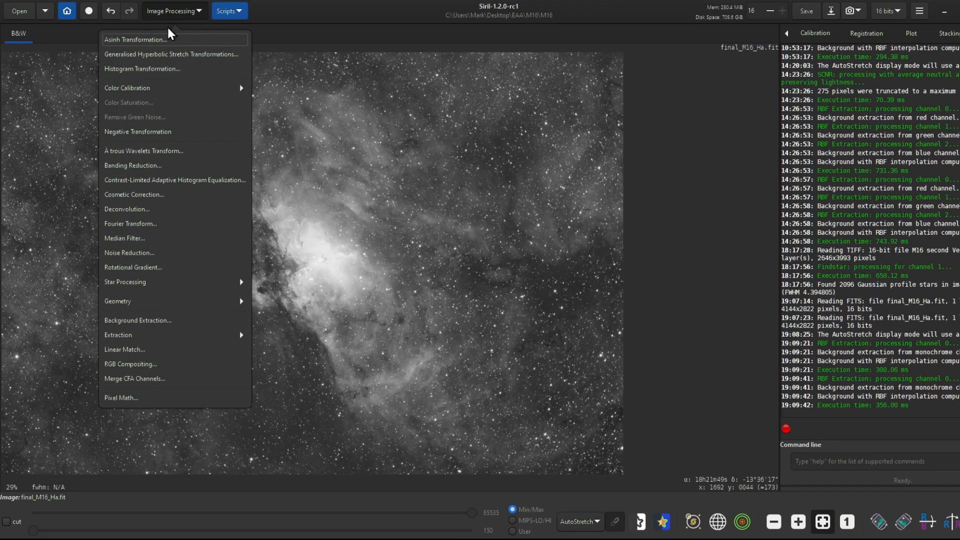
{"action": "left_click", "coordinate": [167, 59]}
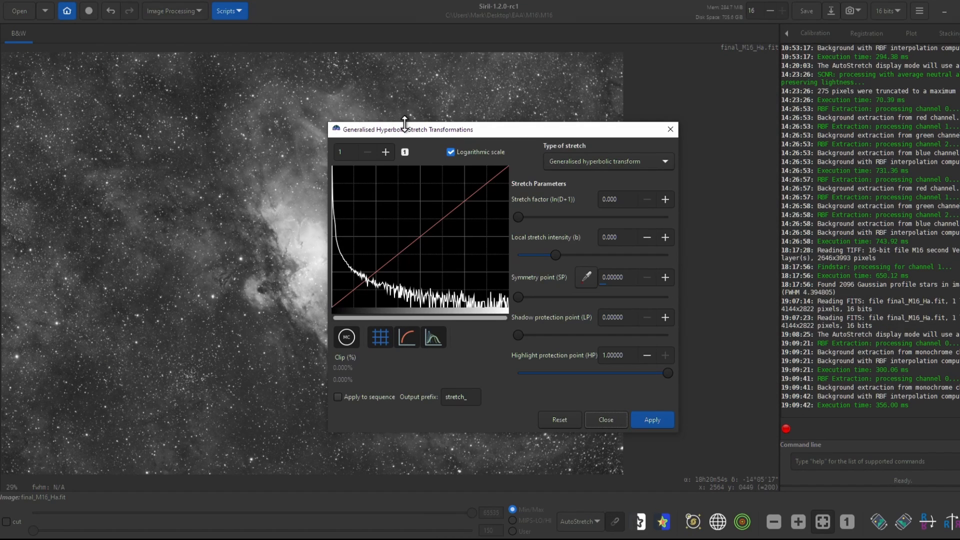
{"action": "left_click_drag", "start_coordinate": [413, 129], "coordinate": [263, 89]}
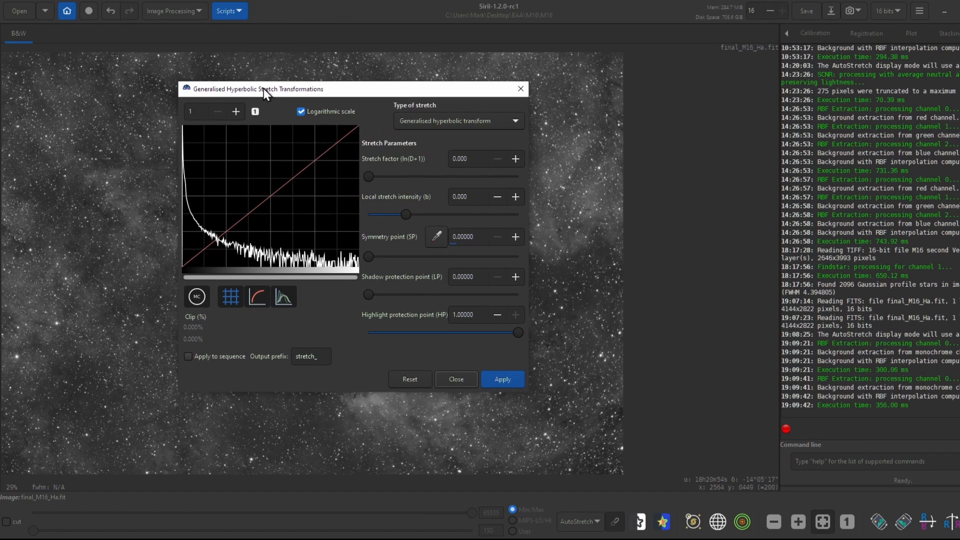
{"action": "left_click", "coordinate": [576, 521]}
{"action": "left_click", "coordinate": [587, 411]}
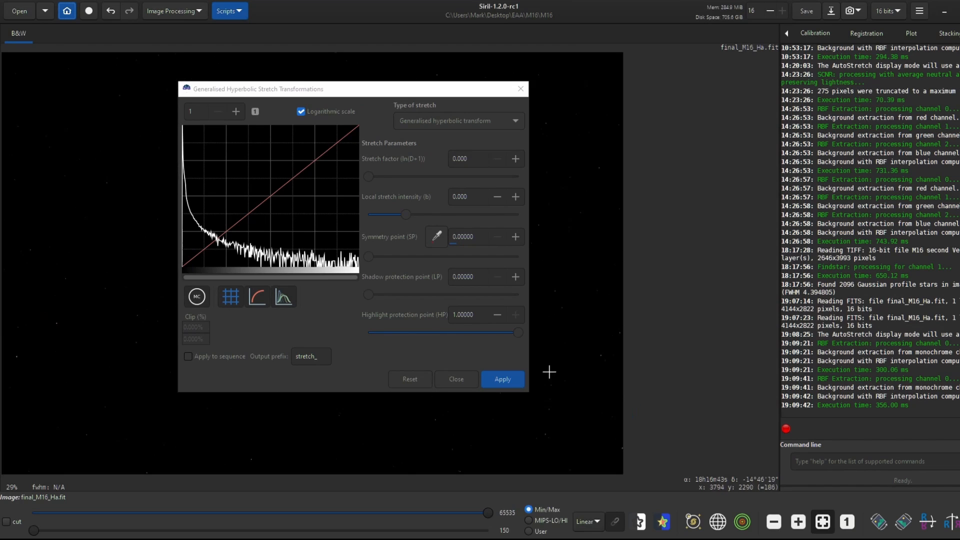
- Turn off the histogram's logarithmic scale and set the symmetry point to 0.00226 at the histogram peak
{"action": "left_click", "coordinate": [301, 112]}
{"action": "left_click", "coordinate": [233, 111]}
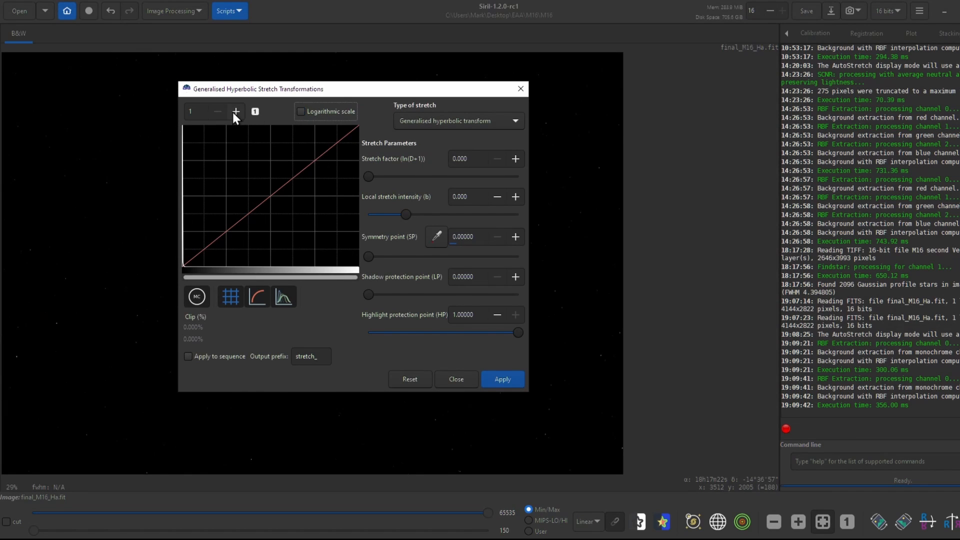
{"action": "left_click", "coordinate": [235, 111]}
{"action": "left_click", "coordinate": [236, 111]}
{"action": "left_click", "coordinate": [235, 112]}
{"action": "left_click", "coordinate": [236, 112]}
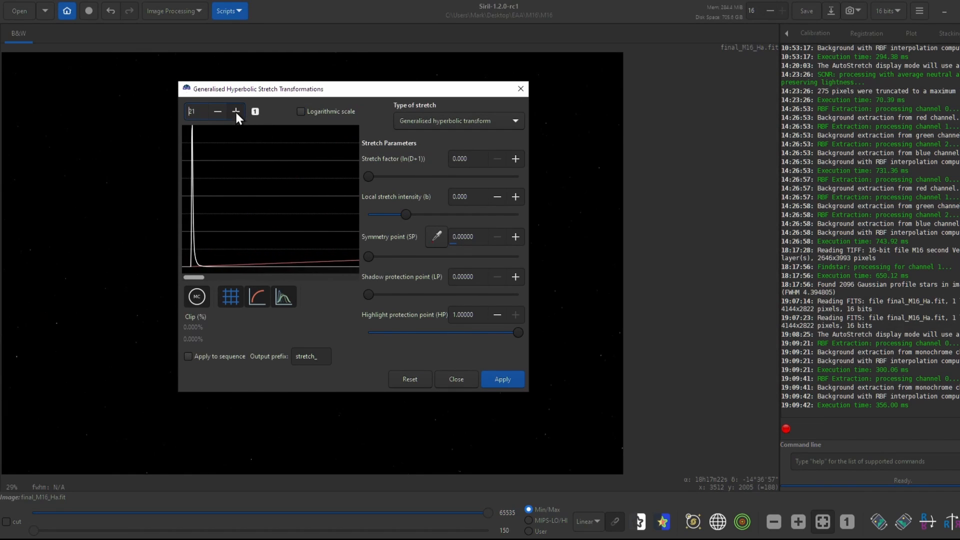
{"action": "left_click", "coordinate": [194, 260]}
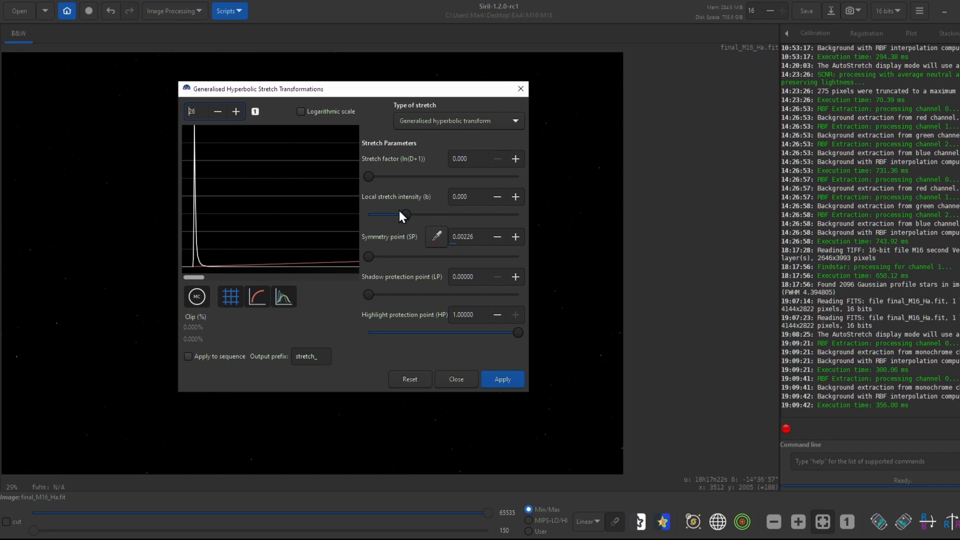
- Set the local stretch intensity to about 11.713 and the stretch factor to about 3.881, and apply the stretch
{"action": "left_click_drag", "start_coordinate": [406, 215], "coordinate": [428, 215]}
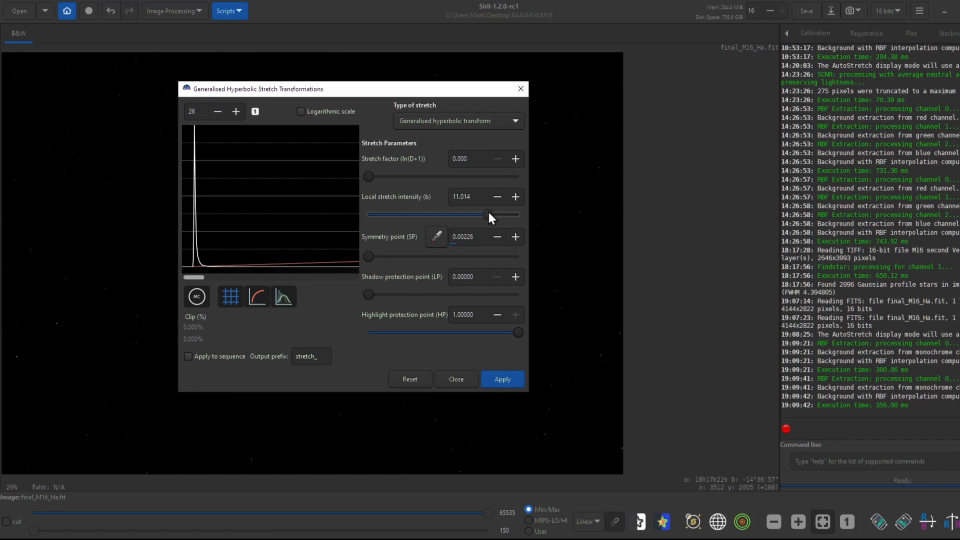
{"action": "left_click_drag", "start_coordinate": [489, 214], "coordinate": [494, 214]}
{"action": "left_click_drag", "start_coordinate": [456, 89], "coordinate": [903, 79]}
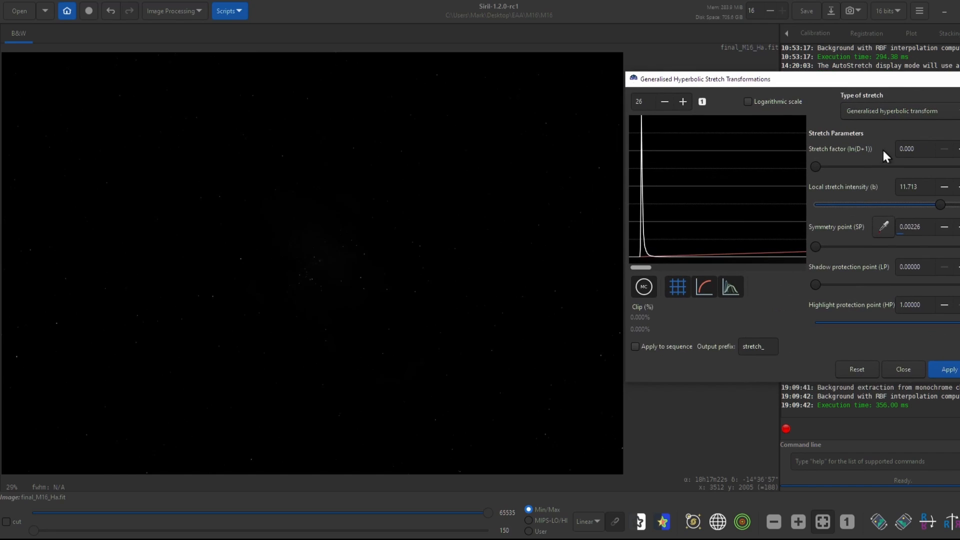
{"action": "left_click_drag", "start_coordinate": [816, 167], "coordinate": [855, 165]}
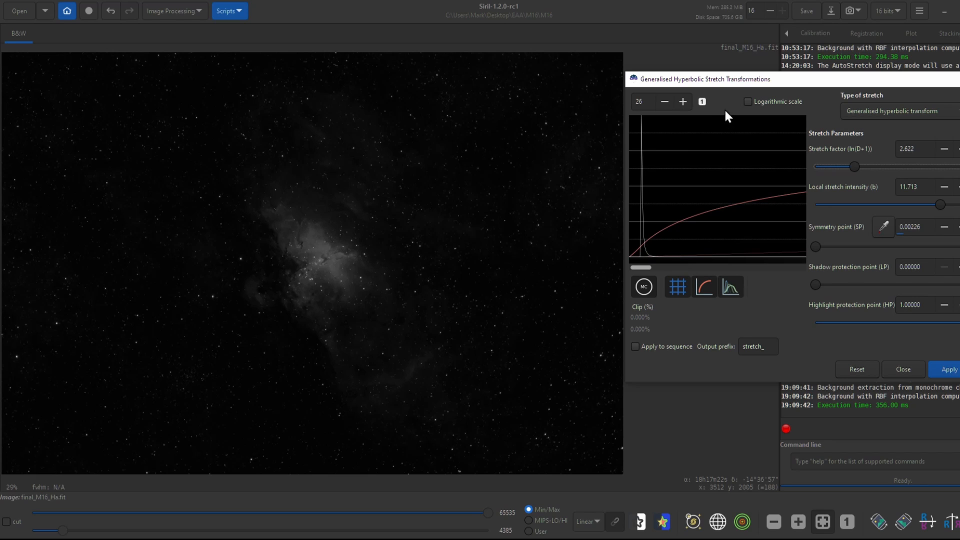
{"action": "left_click", "coordinate": [703, 102]}
{"action": "left_click_drag", "start_coordinate": [854, 166], "coordinate": [873, 167]}
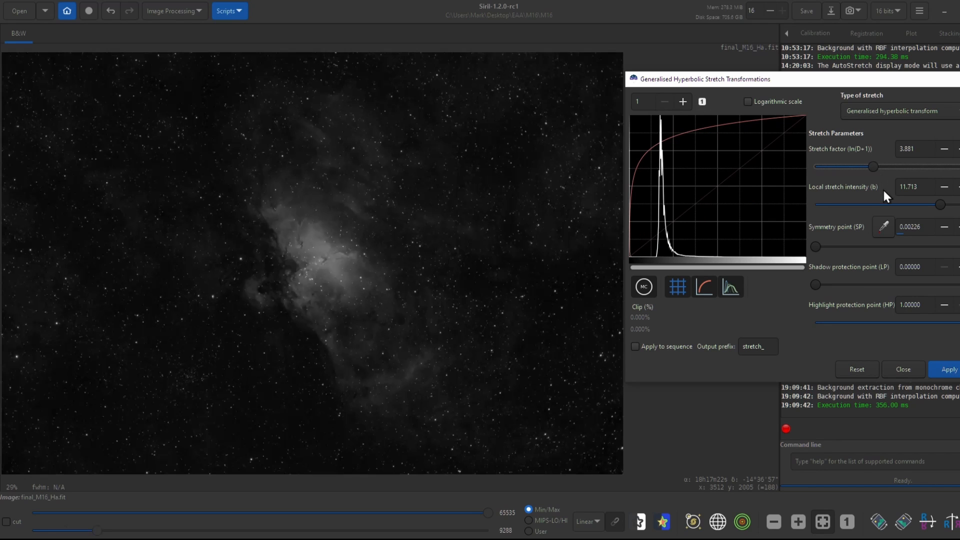
{"action": "left_click", "coordinate": [940, 370]}
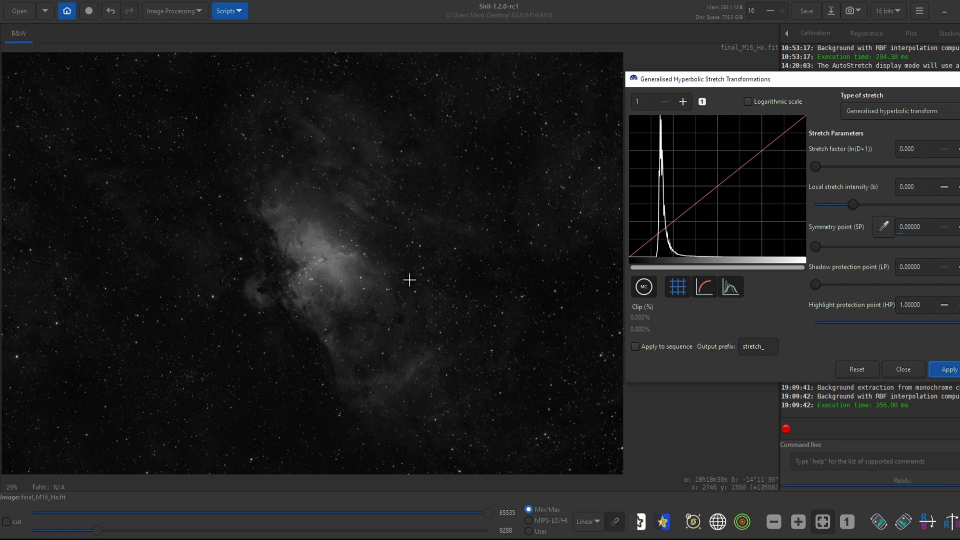
- Display the stretch histogram on a logarithmic scale and set the symmetry point to 0.26393, right of the peak
{"action": "scroll", "coordinate": [326, 279], "scroll_direction": "up", "scroll_amount": 1}
{"action": "scroll", "coordinate": [325, 279], "scroll_direction": "up", "scroll_amount": 1}
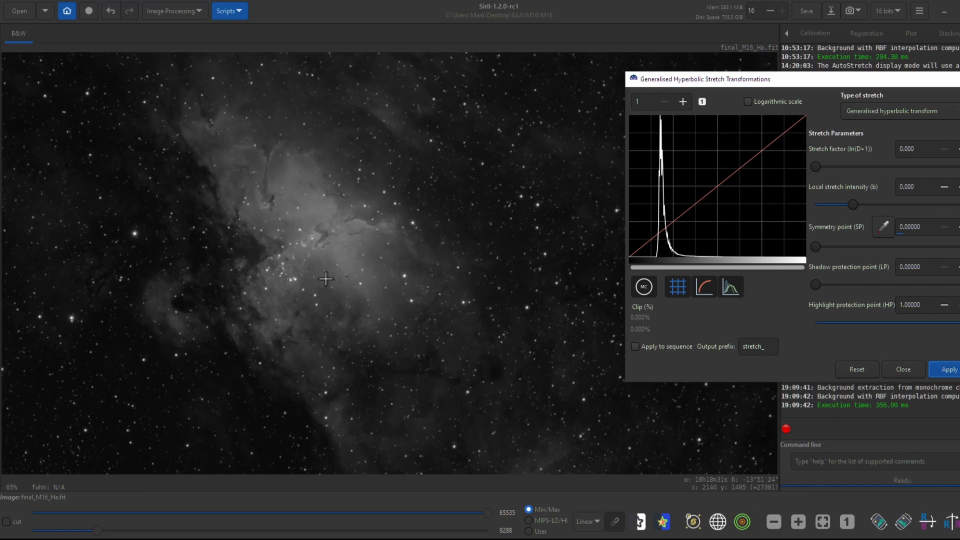
{"action": "left_click_drag", "start_coordinate": [510, 251], "coordinate": [422, 268]}
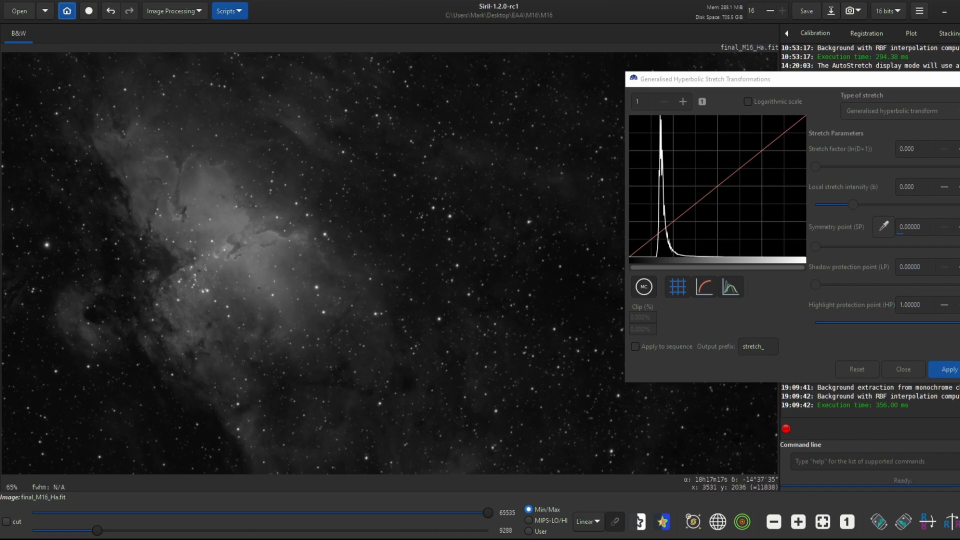
{"action": "left_click", "coordinate": [846, 523]}
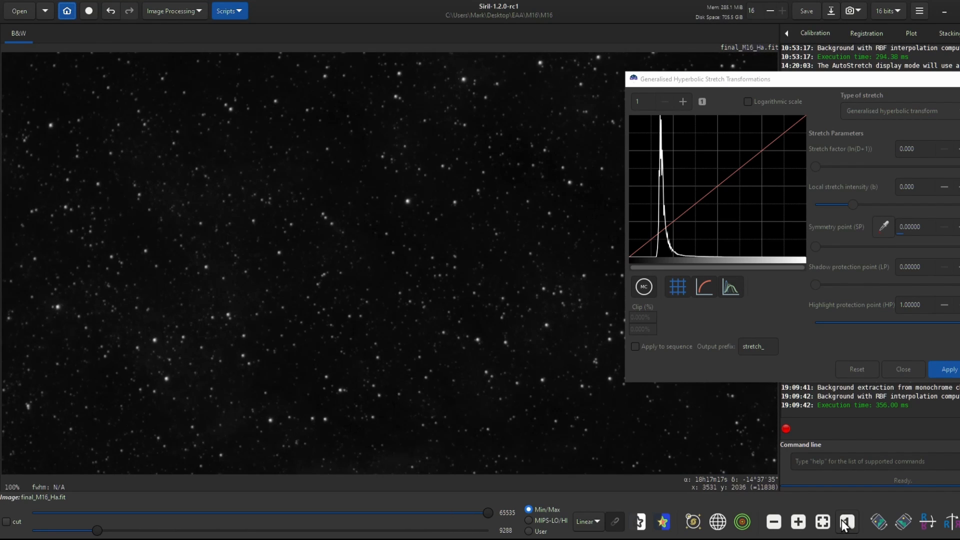
{"action": "left_click", "coordinate": [822, 522]}
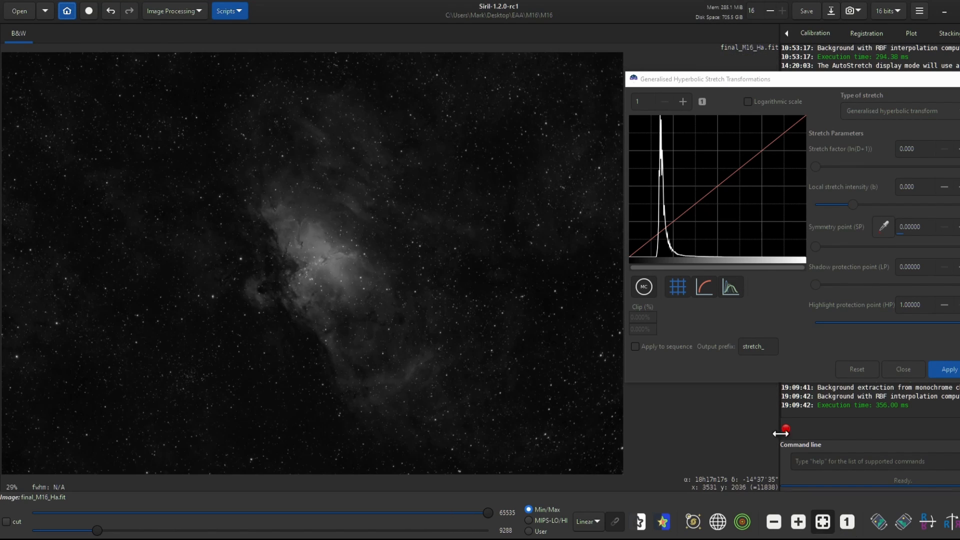
{"action": "left_click", "coordinate": [748, 100]}
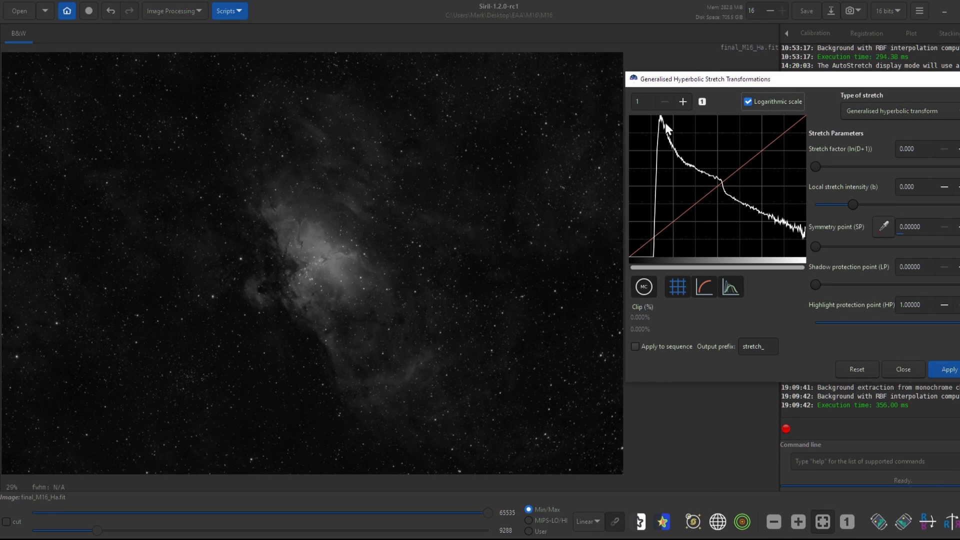
{"action": "left_click", "coordinate": [676, 153]}
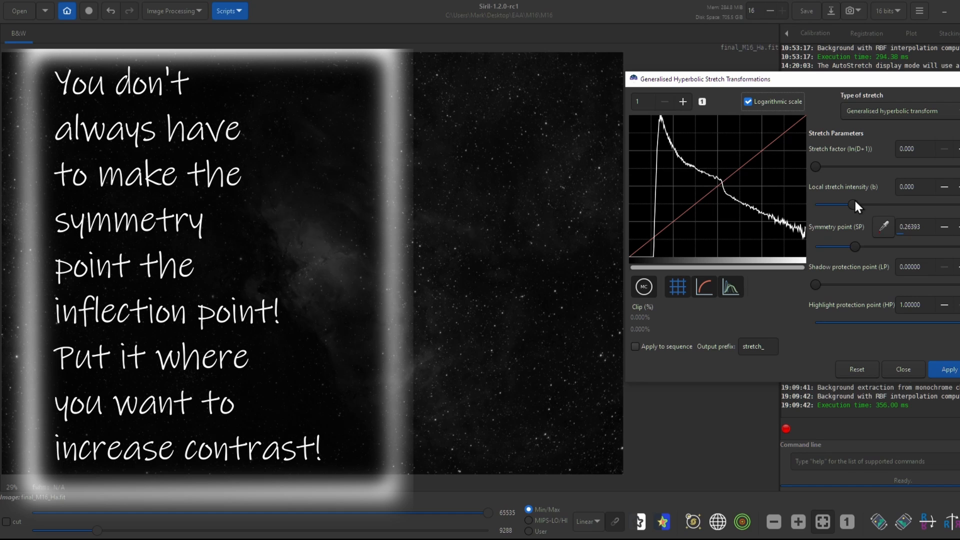
- Set the local stretch intensity to 1.014 and the stretch factor to 1.503, check the nebula detail, and apply the stretch
{"action": "left_click_drag", "start_coordinate": [856, 201], "coordinate": [860, 202]}
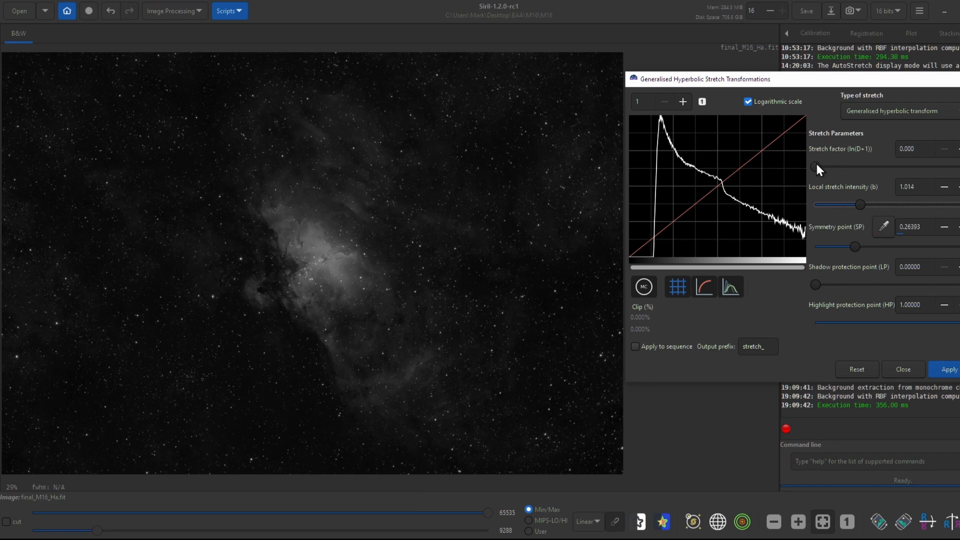
{"action": "left_click_drag", "start_coordinate": [816, 163], "coordinate": [840, 165]}
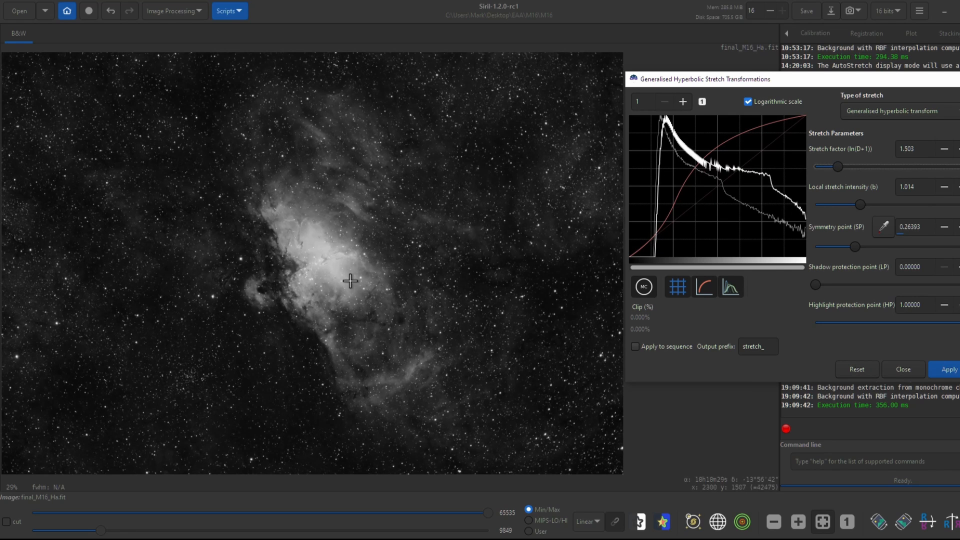
{"action": "scroll", "coordinate": [316, 280], "scroll_direction": "up", "scroll_amount": 4}
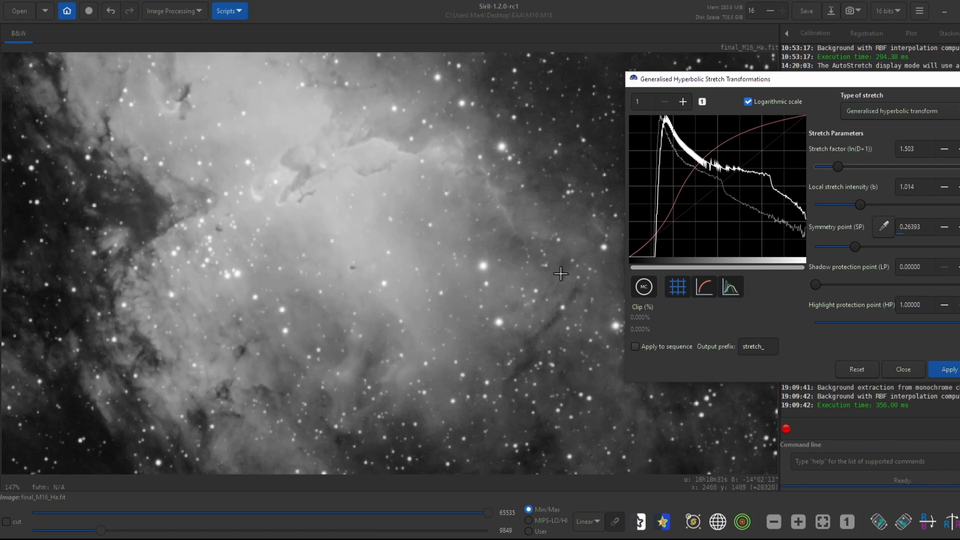
{"action": "left_click_drag", "start_coordinate": [583, 295], "coordinate": [483, 225]}
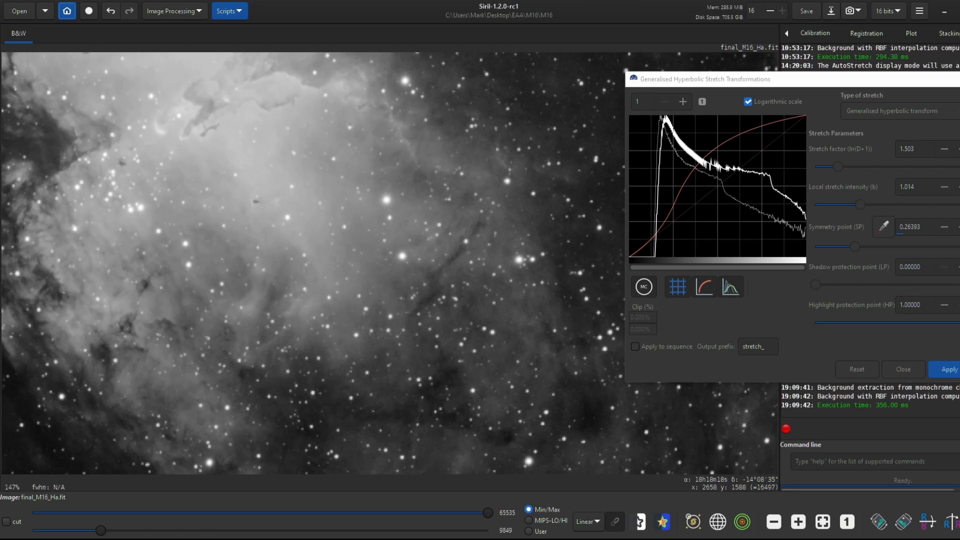
{"action": "left_click", "coordinate": [945, 369]}
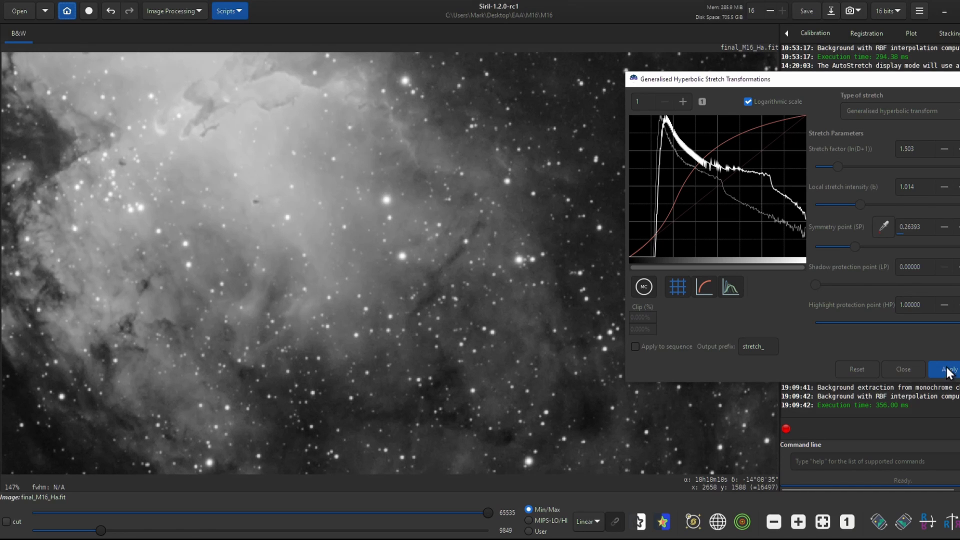
- Set the symmetry point to 0.31672 and the stretch factor to 1.014, and inspect the stars in the preview
{"action": "left_click", "coordinate": [822, 522]}
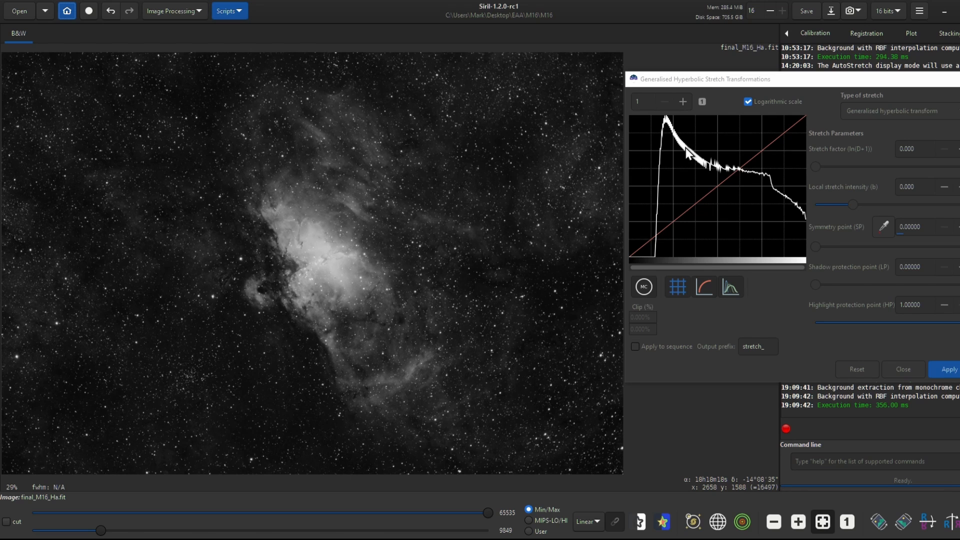
{"action": "left_click", "coordinate": [685, 150]}
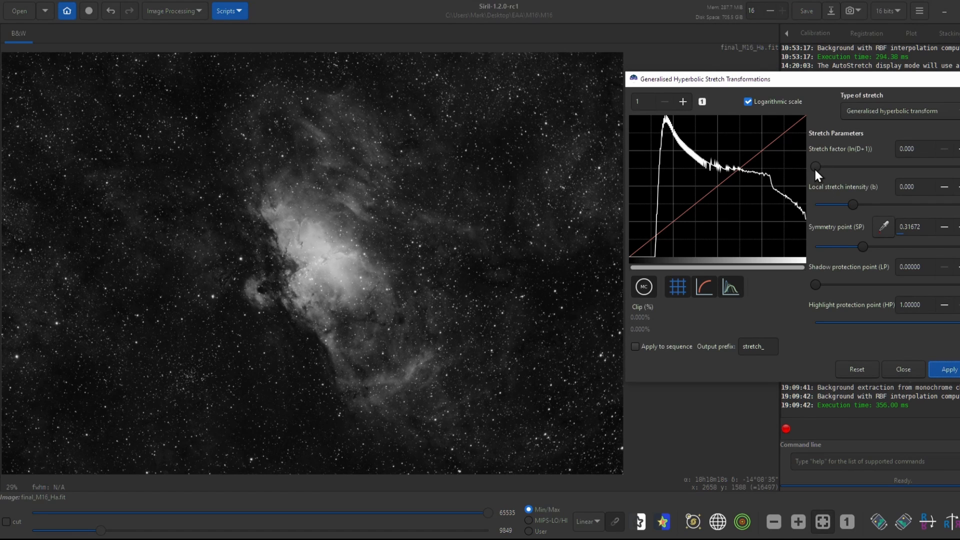
{"action": "left_click_drag", "start_coordinate": [814, 167], "coordinate": [830, 167]}
{"action": "scroll", "coordinate": [436, 330], "scroll_direction": "up", "scroll_amount": 4}
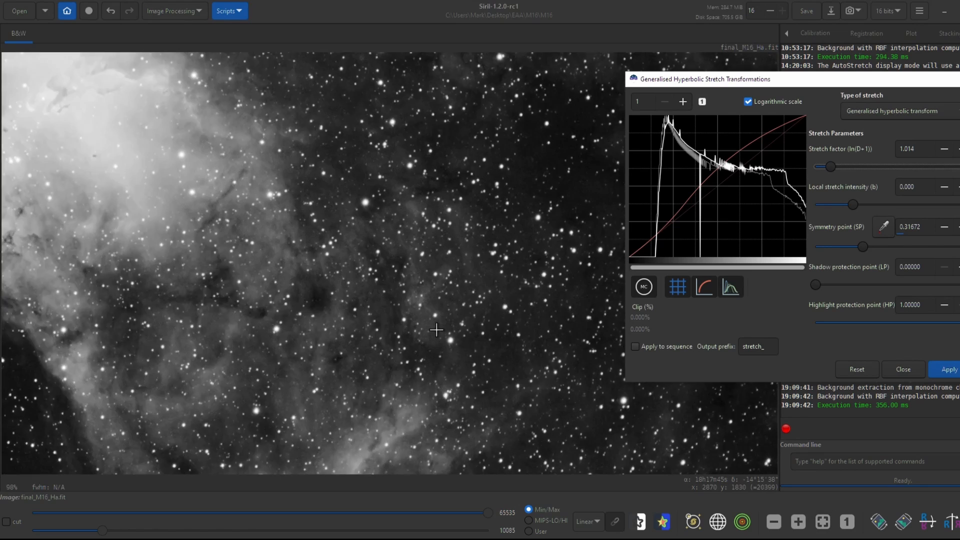
- Set the highlight protection point to 0.68881, reduce the stretch factor to 0.559, and apply the stretch
{"action": "left_click_drag", "start_coordinate": [959, 323], "coordinate": [919, 323]}
{"action": "left_click_drag", "start_coordinate": [831, 167], "coordinate": [823, 167]}
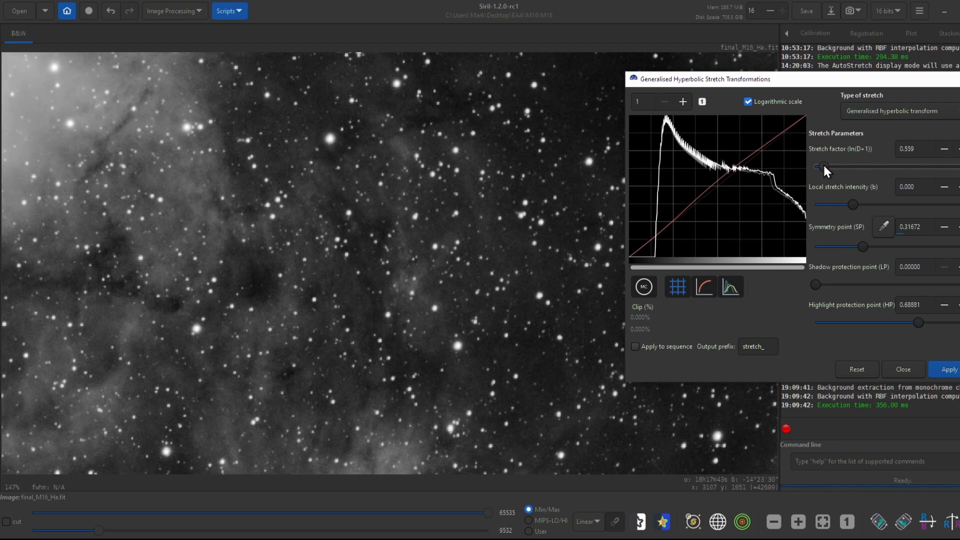
{"action": "scroll", "coordinate": [348, 196], "scroll_direction": "down", "scroll_amount": 5}
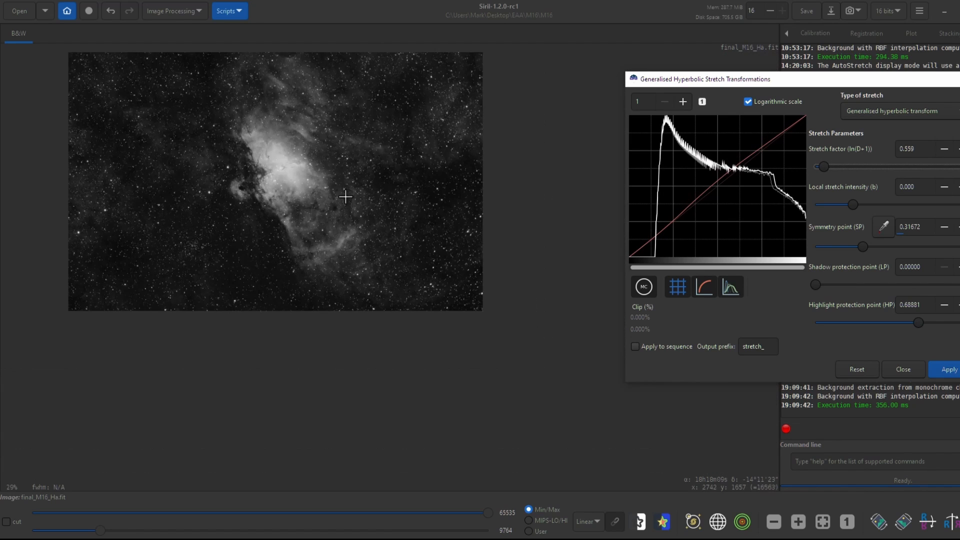
{"action": "scroll", "coordinate": [306, 149], "scroll_direction": "up", "scroll_amount": 4}
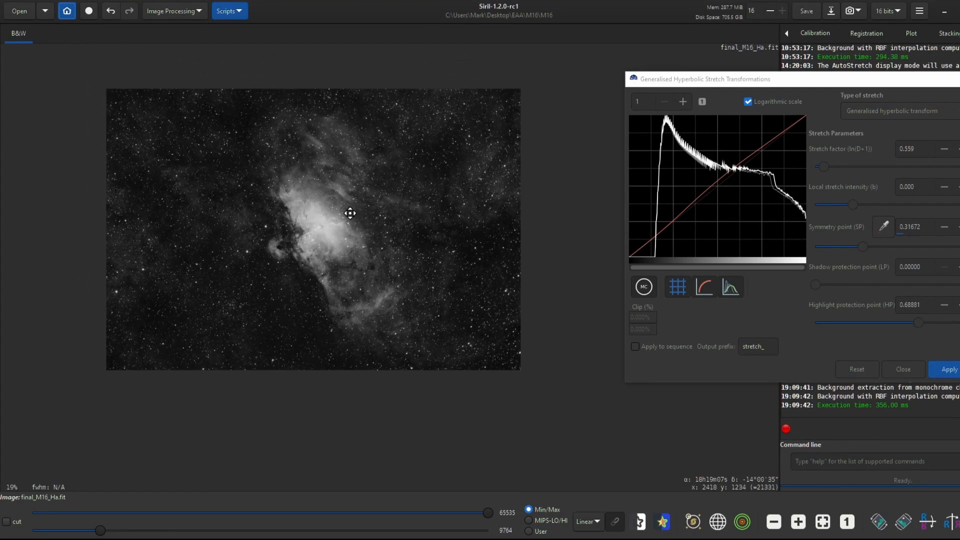
{"action": "scroll", "coordinate": [323, 224], "scroll_direction": "down", "scroll_amount": 1}
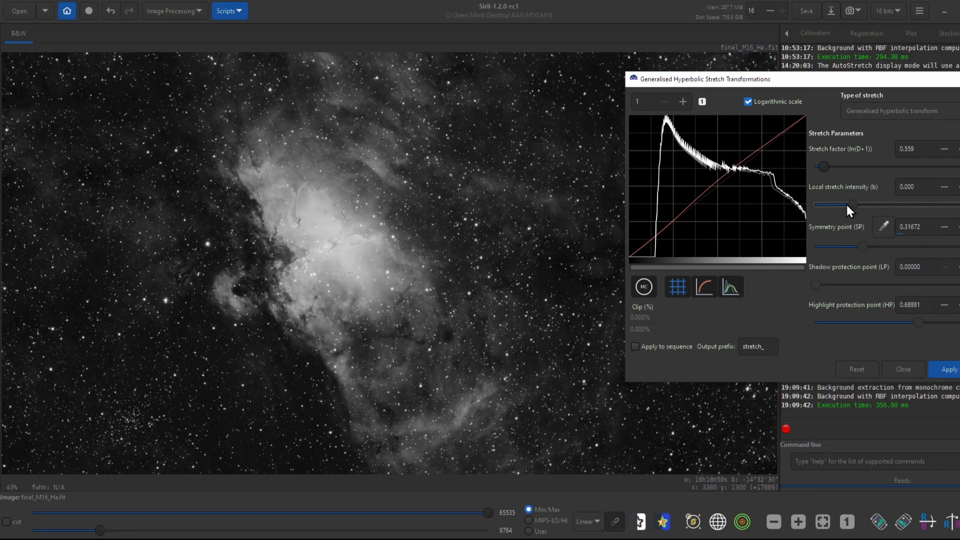
{"action": "left_click", "coordinate": [949, 369]}
- Run StarNet star removal on the stretched Ha image with star mask generation enabled
{"action": "left_click", "coordinate": [188, 13]}
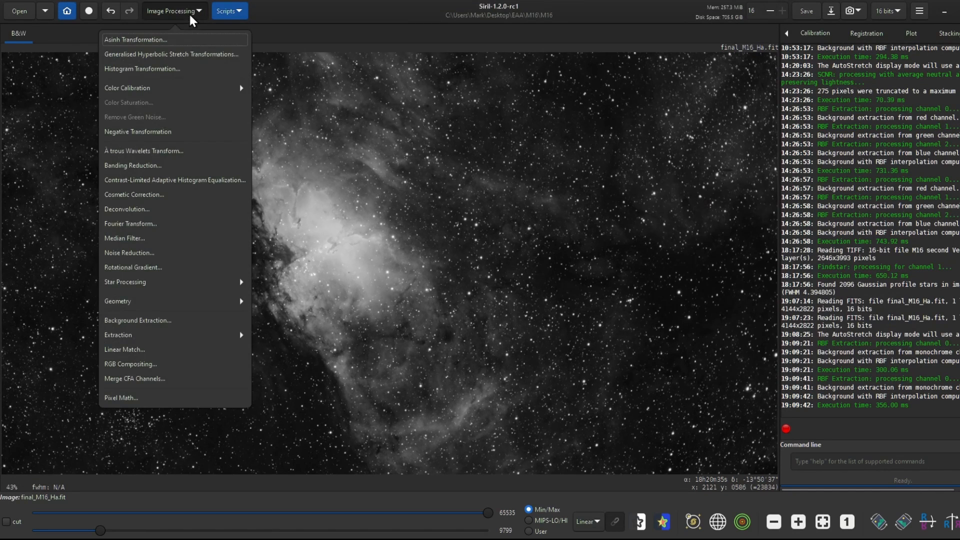
{"action": "left_click", "coordinate": [205, 282]}
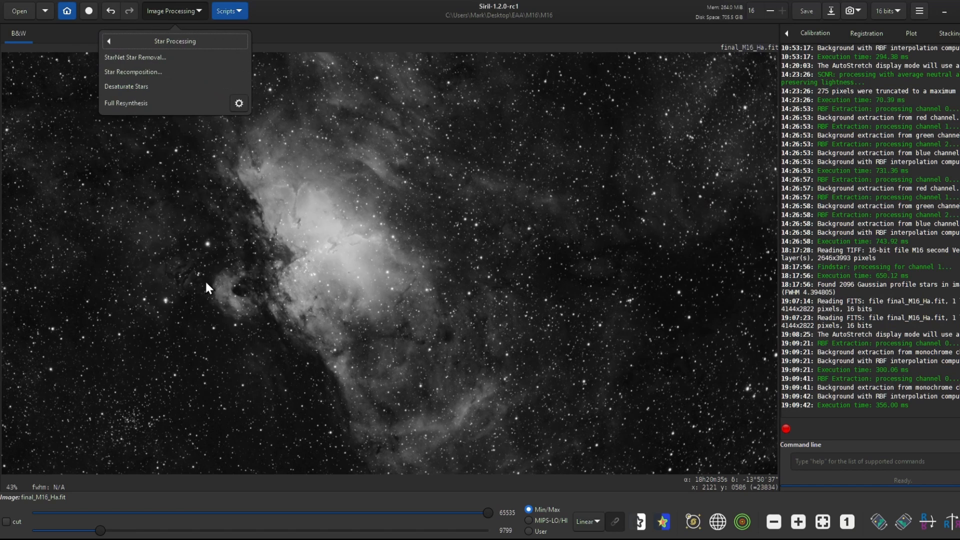
{"action": "left_click", "coordinate": [187, 58]}
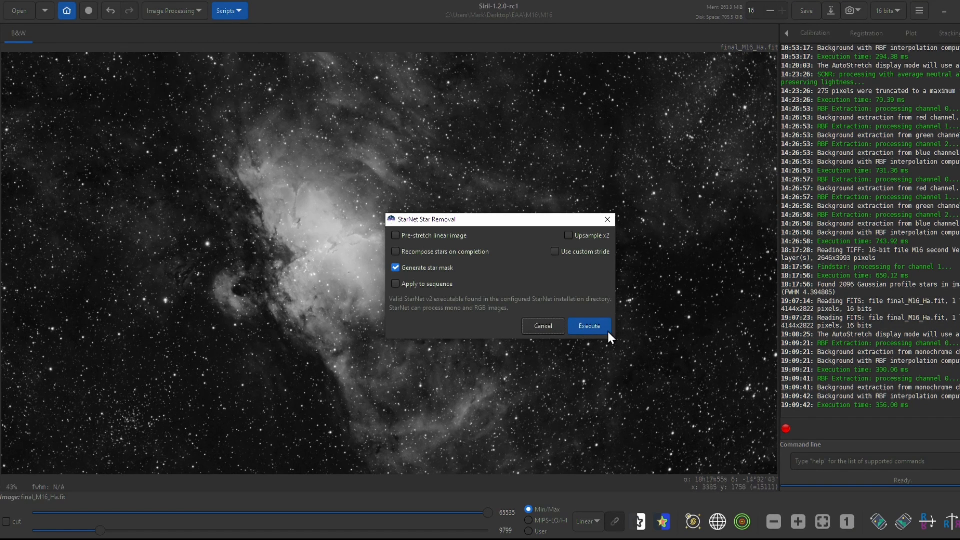
{"action": "left_click", "coordinate": [599, 326]}
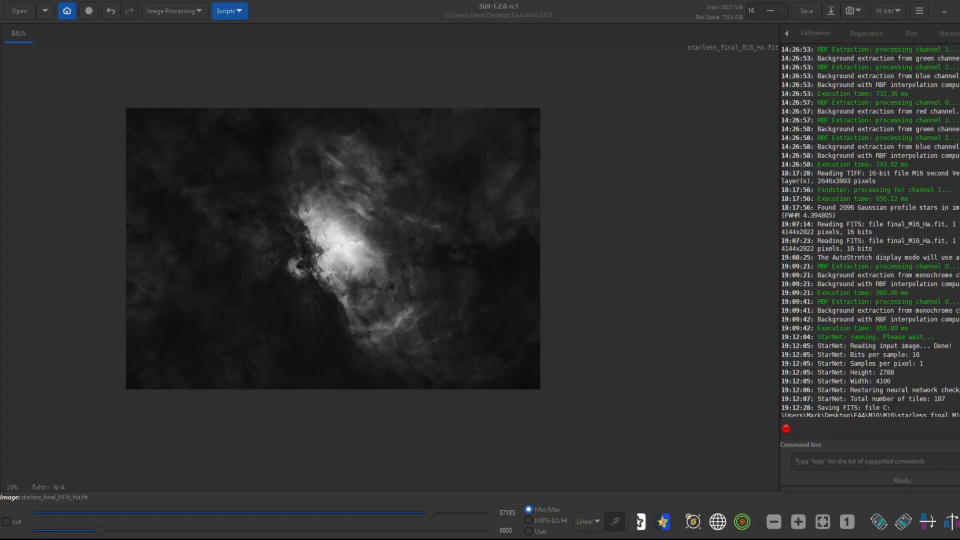
{"action": "left_click_drag", "start_coordinate": [959, 100], "coordinate": [492, 68]}
- Open RGB Compositing and combine final_M16_L.fit as luminance with the final_M16 R, G and B files, using HSL composition
{"action": "left_click", "coordinate": [171, 11]}
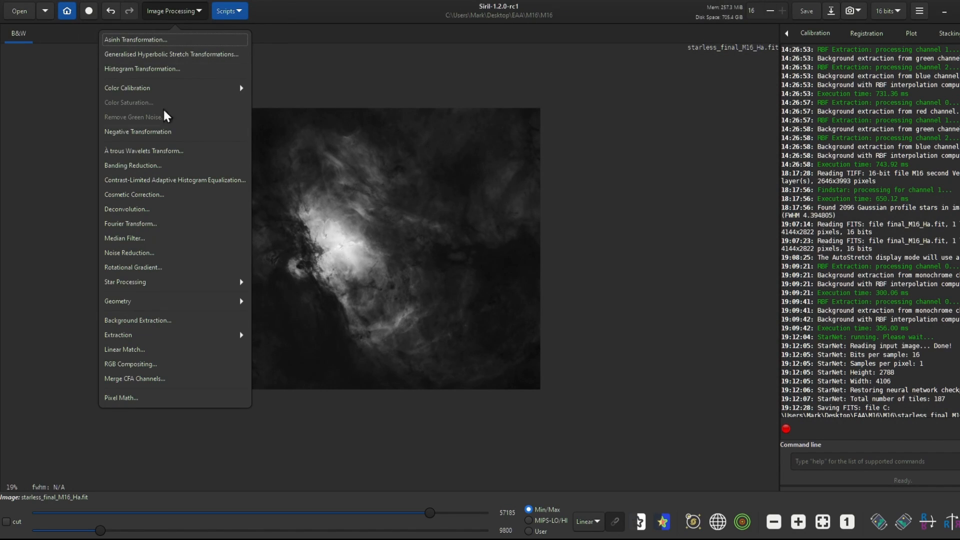
{"action": "left_click", "coordinate": [164, 365]}
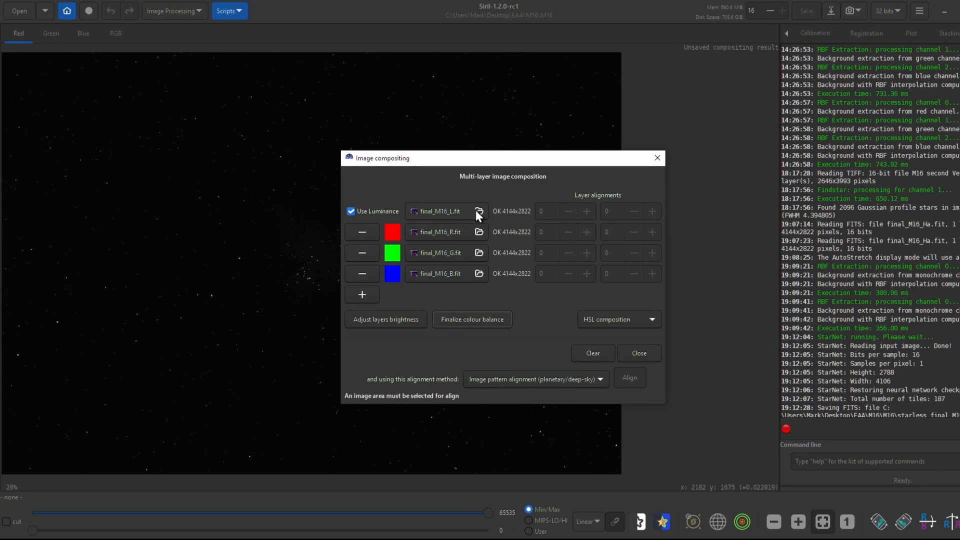
{"action": "left_click_drag", "start_coordinate": [503, 159], "coordinate": [795, 88]}
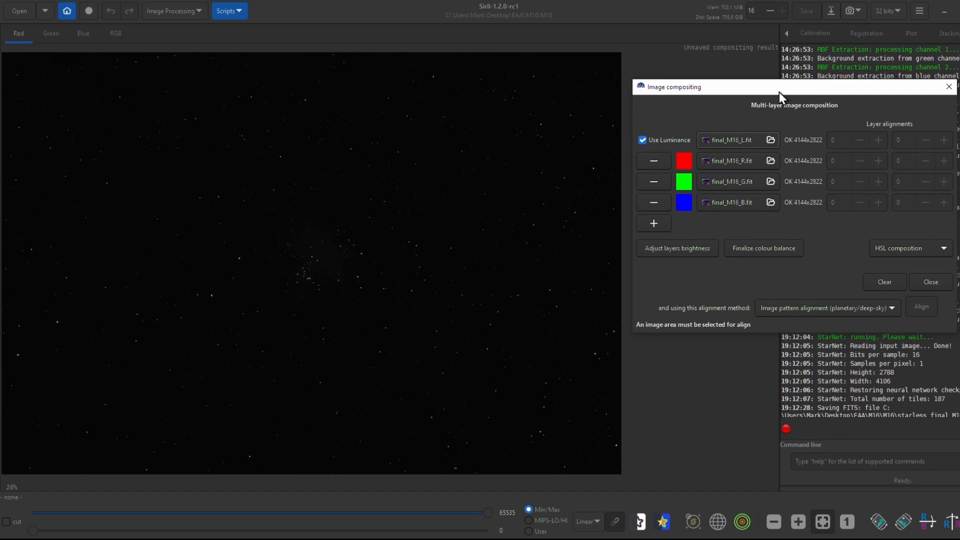
- Show the combined RGB view of the composite and set the display mode to AutoStretch
{"action": "left_click", "coordinate": [119, 36]}
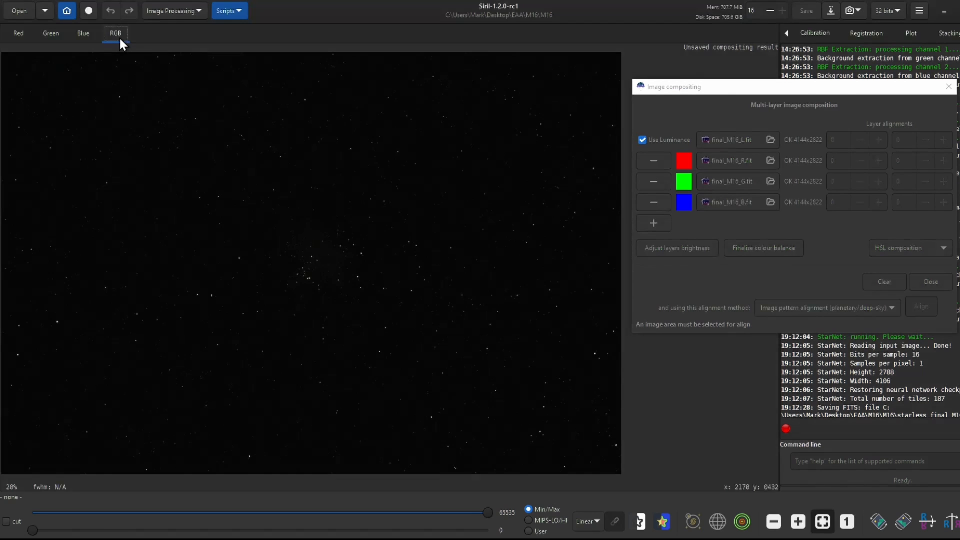
{"action": "left_click", "coordinate": [588, 522]}
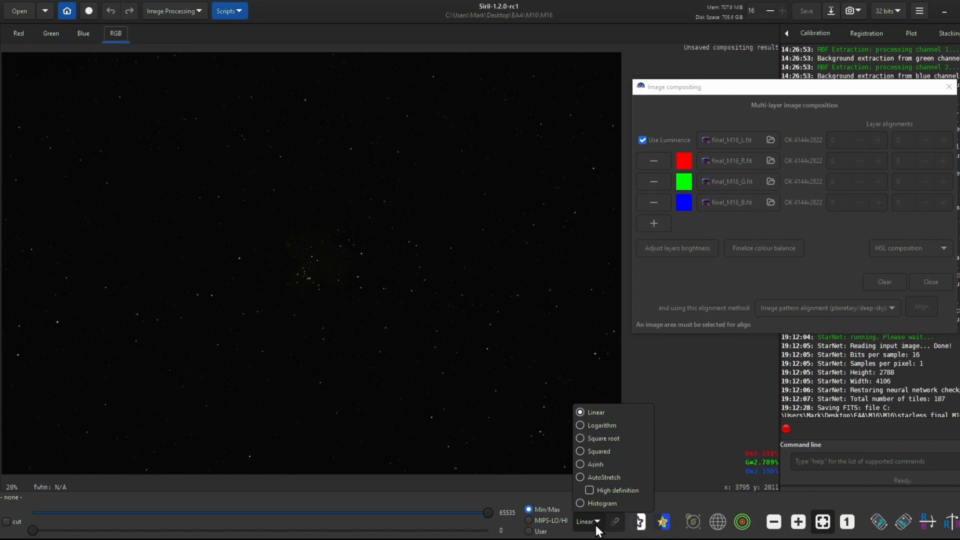
{"action": "left_click", "coordinate": [603, 479]}
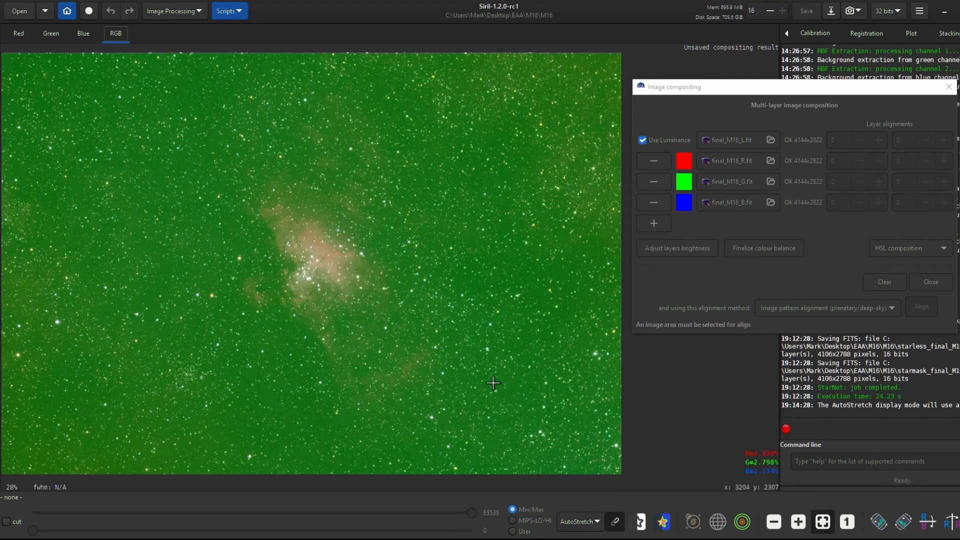
- Finalize the colour balance by neutralizing the background from a dark 36 × 30 px selection below the nebula, and apply the colour calibration
{"action": "left_click", "coordinate": [788, 248]}
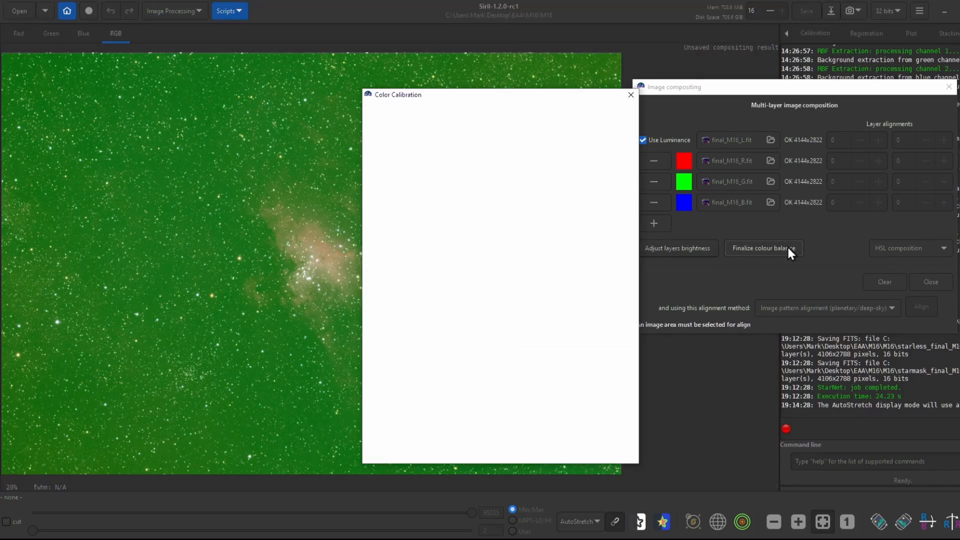
{"action": "left_click_drag", "start_coordinate": [523, 95], "coordinate": [743, 103]}
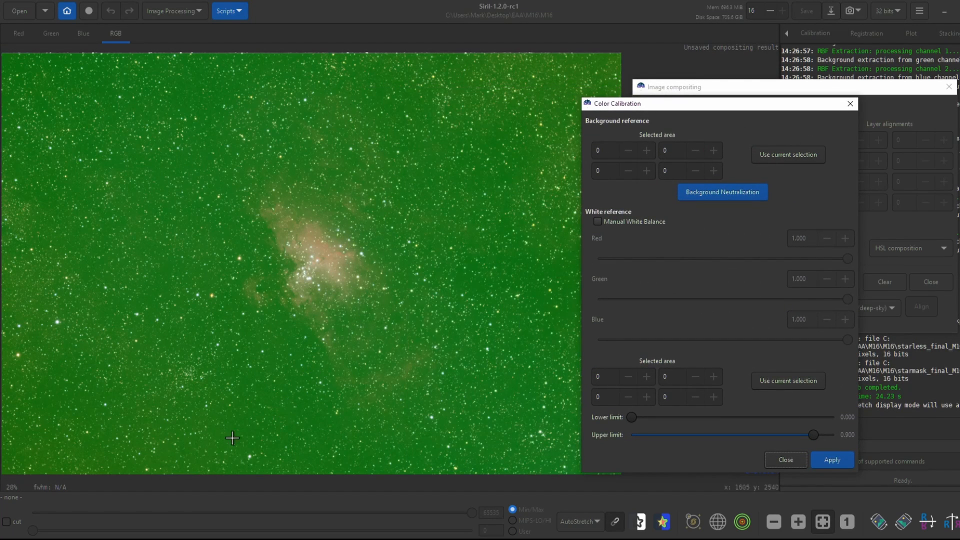
{"action": "scroll", "coordinate": [232, 438], "scroll_direction": "up", "scroll_amount": 4}
{"action": "left_click_drag", "start_coordinate": [226, 365], "coordinate": [253, 388]}
{"action": "left_click", "coordinate": [790, 148]}
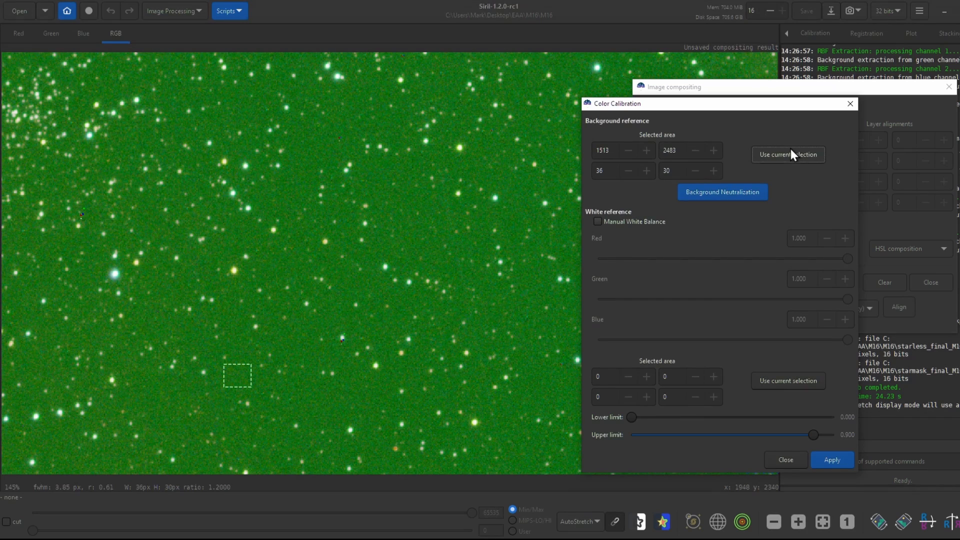
{"action": "left_click", "coordinate": [729, 190]}
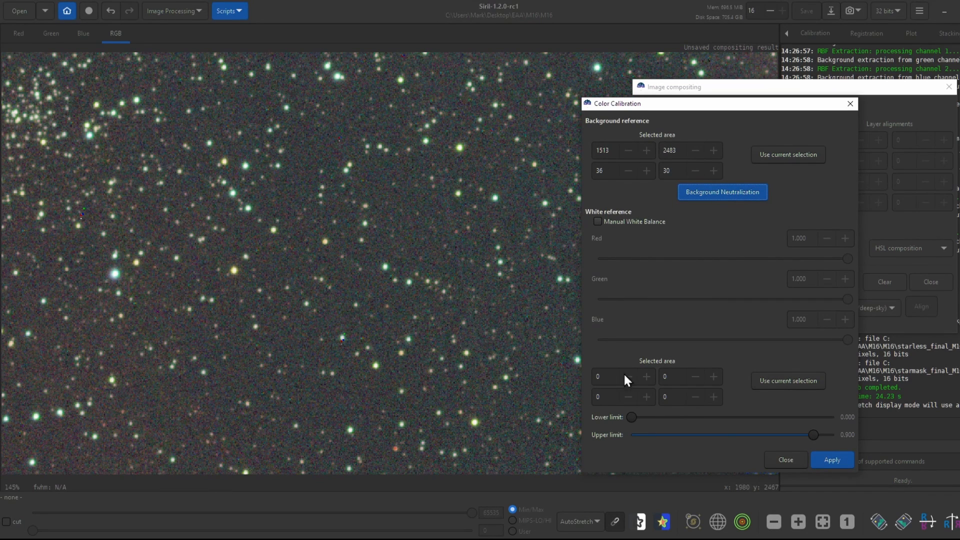
{"action": "left_click", "coordinate": [831, 459]}
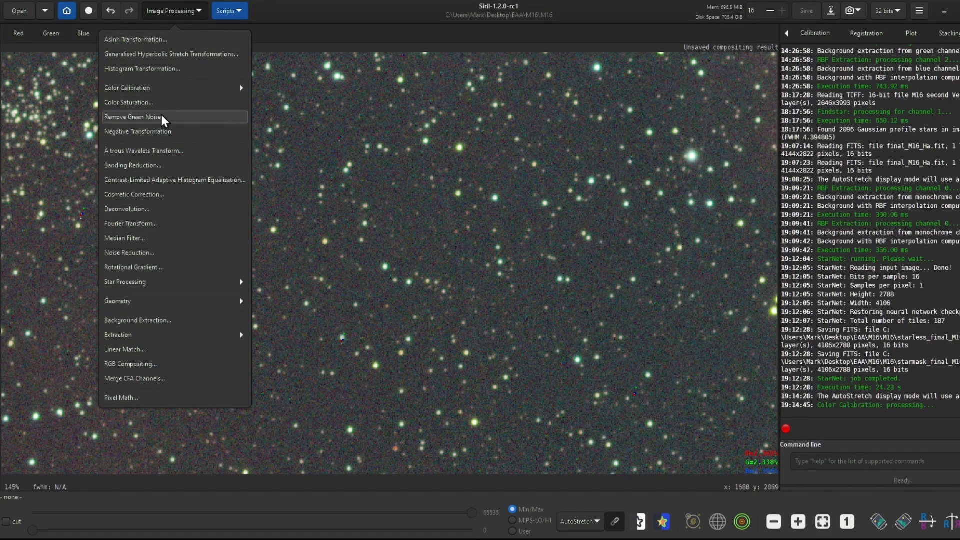
- Remove green noise from the composite using Average Neutral protection with Preserve lightness enabled
{"action": "left_click", "coordinate": [161, 118]}
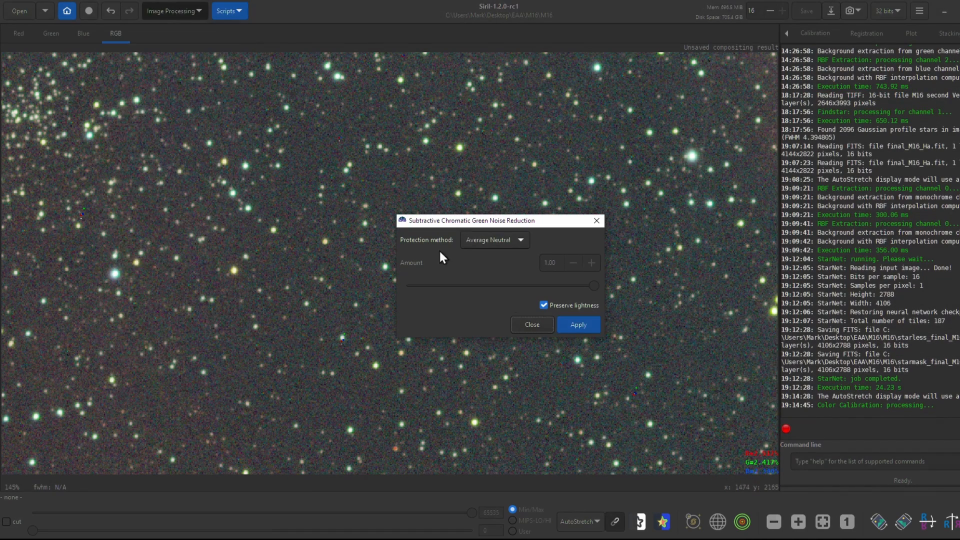
{"action": "left_click", "coordinate": [577, 325]}
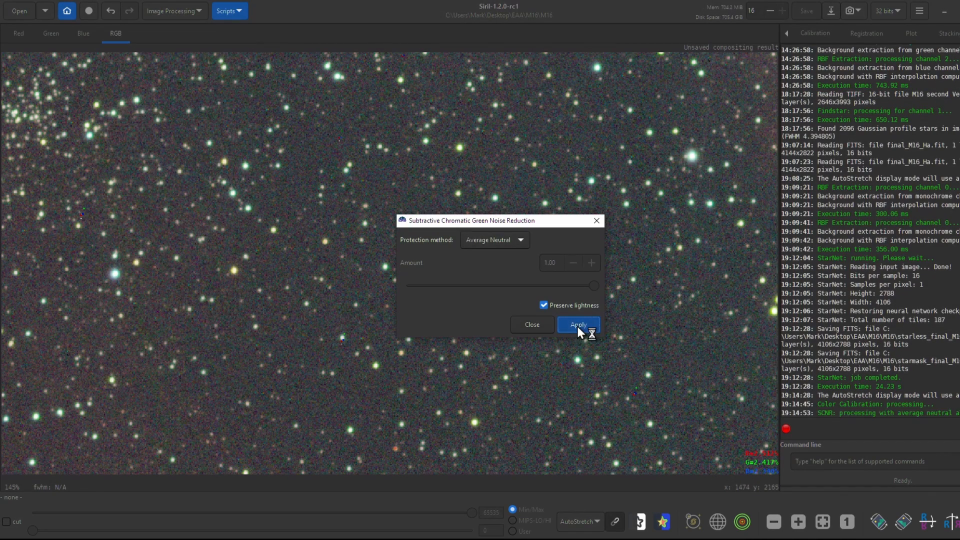
- Crop the composite to a selection of about 4090 × 2725 px just inside its uneven edges
{"action": "left_click", "coordinate": [532, 325]}
{"action": "scroll", "coordinate": [543, 187], "scroll_direction": "down", "scroll_amount": 1}
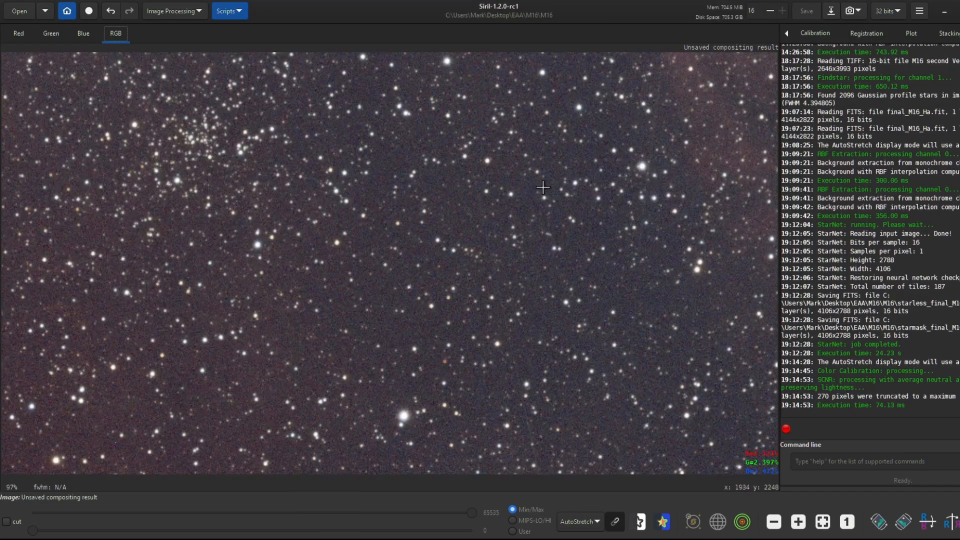
{"action": "scroll", "coordinate": [543, 187], "scroll_direction": "down", "scroll_amount": 3}
{"action": "left_click_drag", "start_coordinate": [611, 126], "coordinate": [484, 333]}
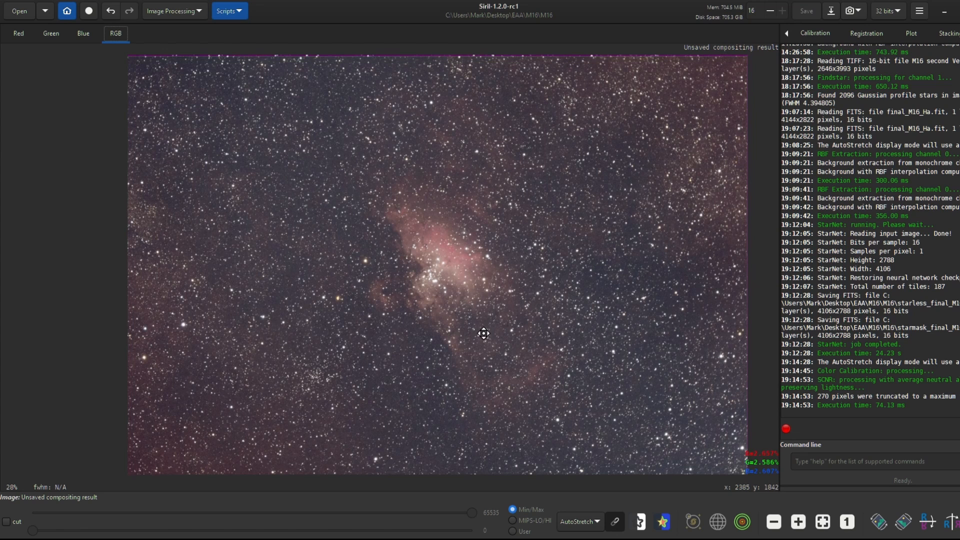
{"action": "left_click_drag", "start_coordinate": [484, 333], "coordinate": [483, 337]}
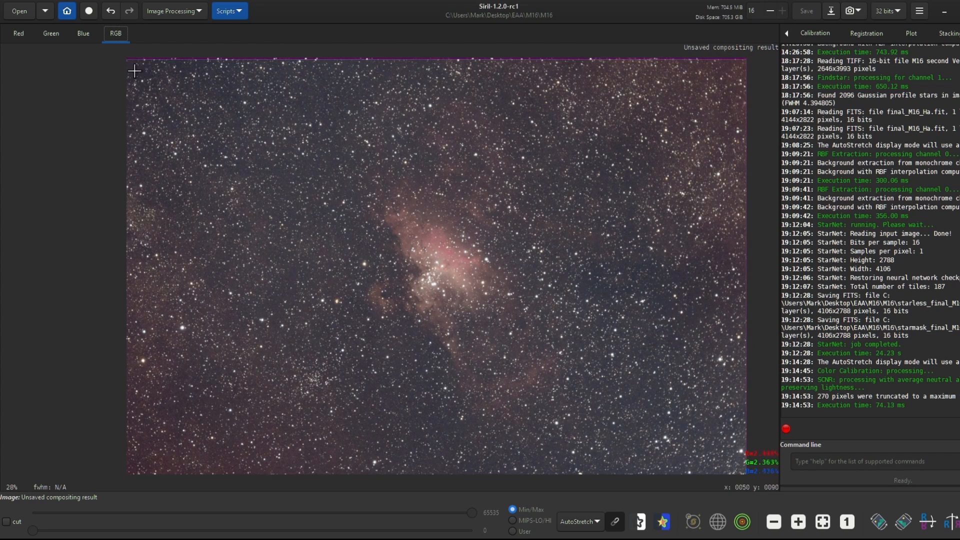
{"action": "left_click_drag", "start_coordinate": [129, 66], "coordinate": [742, 473]}
{"action": "right_click", "coordinate": [663, 384]}
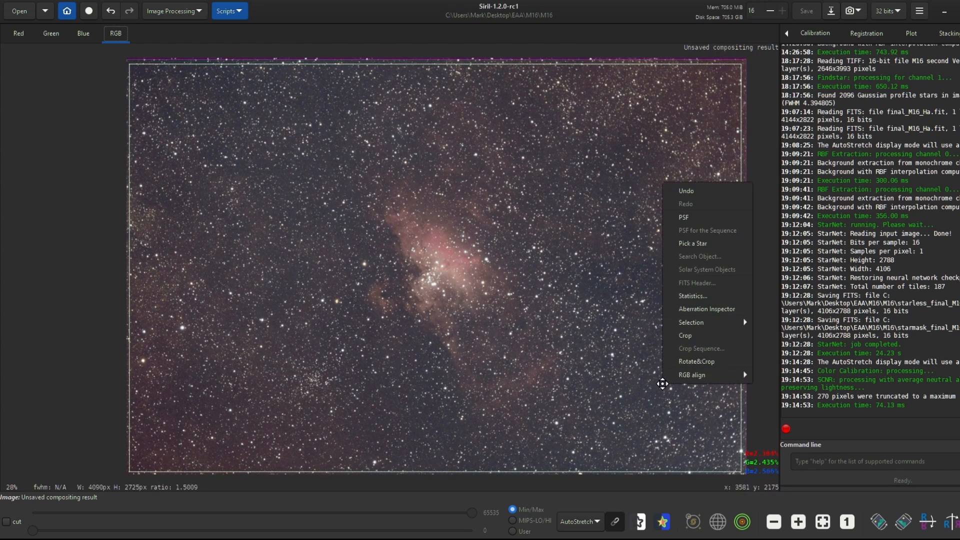
{"action": "left_click", "coordinate": [696, 335]}
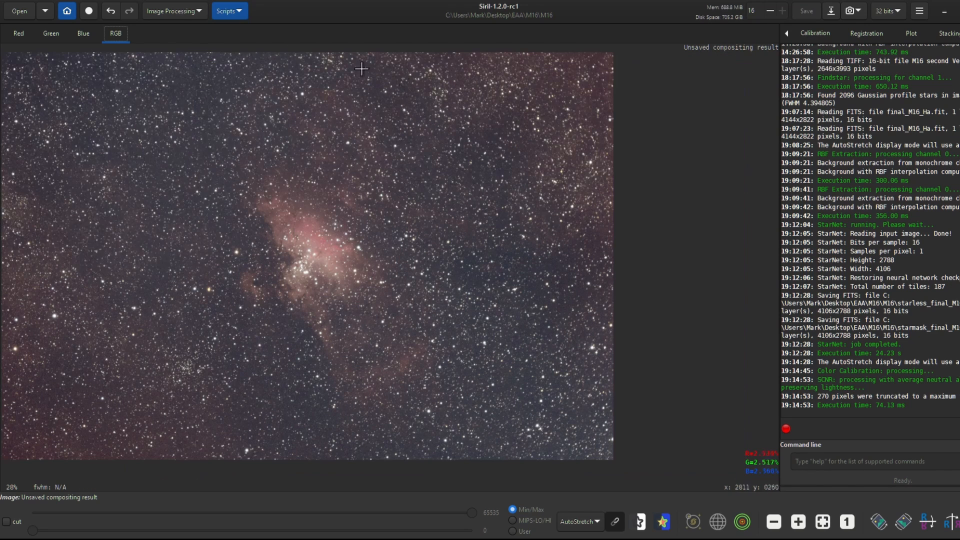
- Extract the composite's background with RBF interpolation, smoothing 0.84 and Subtraction correction, using manually placed samples in dark areas around the nebula
{"action": "left_click", "coordinate": [172, 11]}
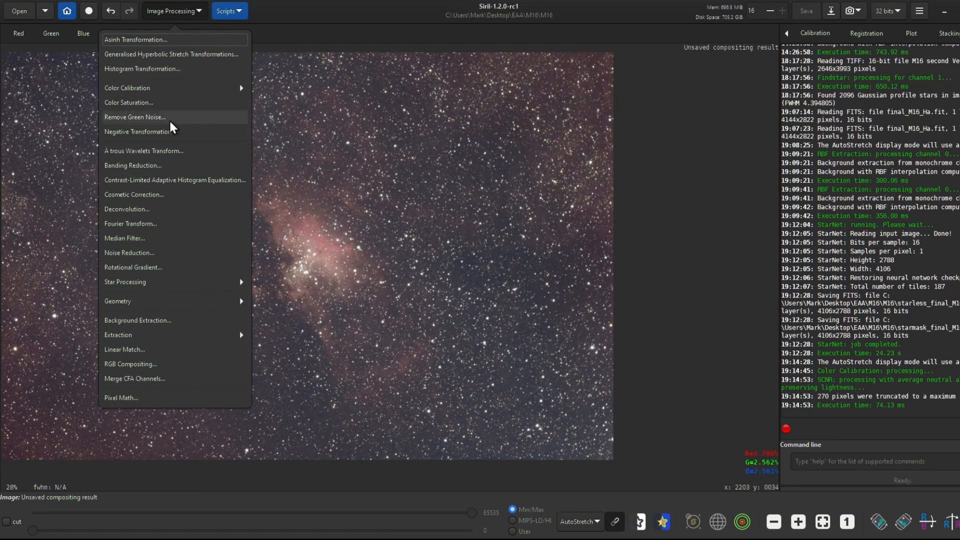
{"action": "left_click", "coordinate": [182, 321]}
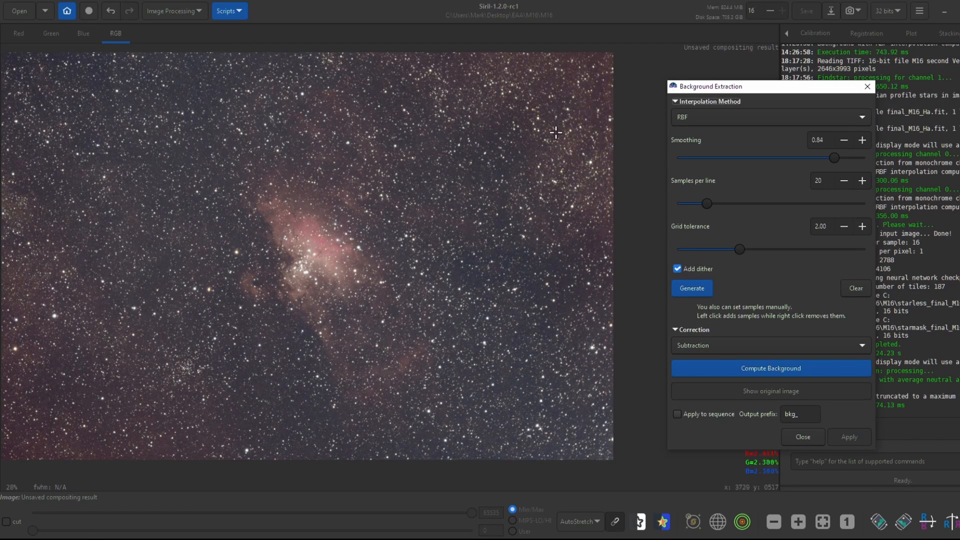
{"action": "left_click", "coordinate": [527, 148]}
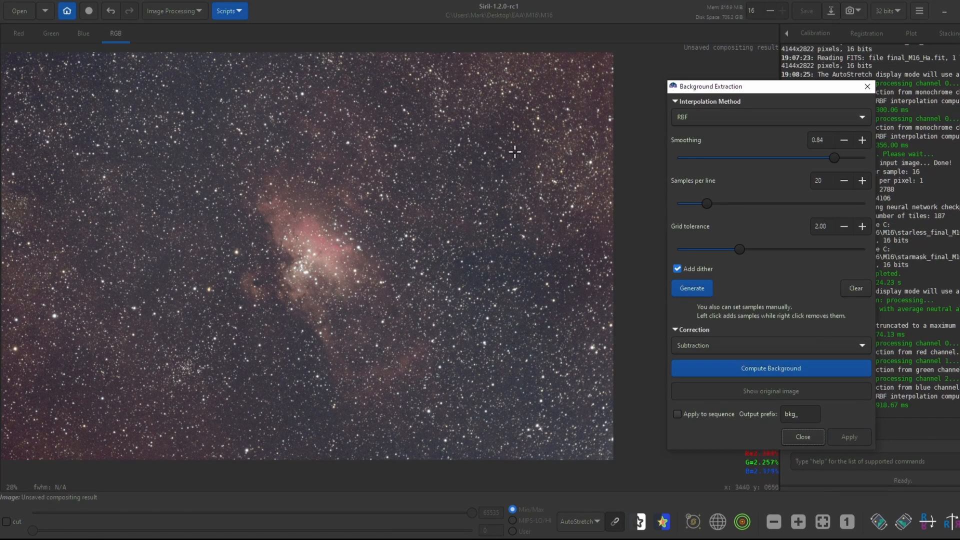
{"action": "left_click", "coordinate": [483, 140]}
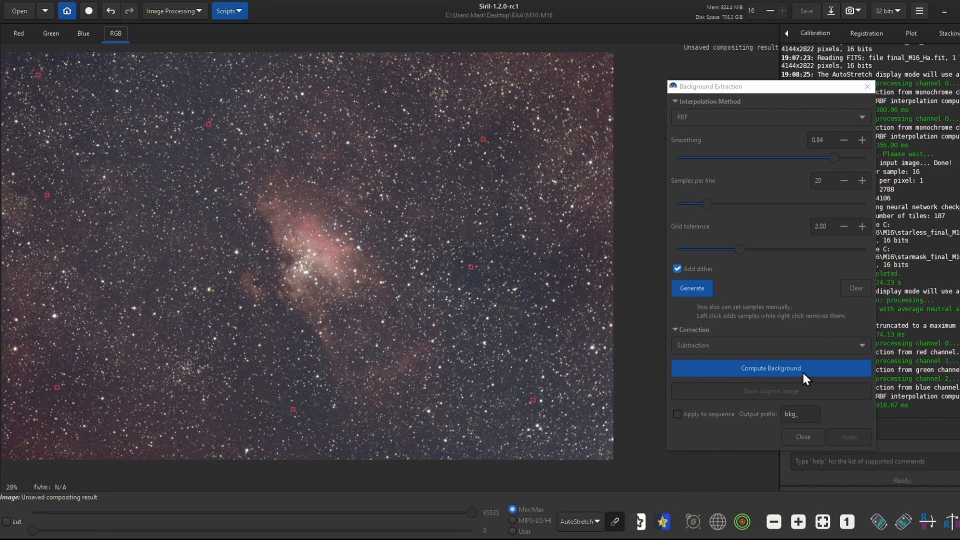
{"action": "left_click", "coordinate": [771, 368]}
{"action": "left_click", "coordinate": [849, 436]}
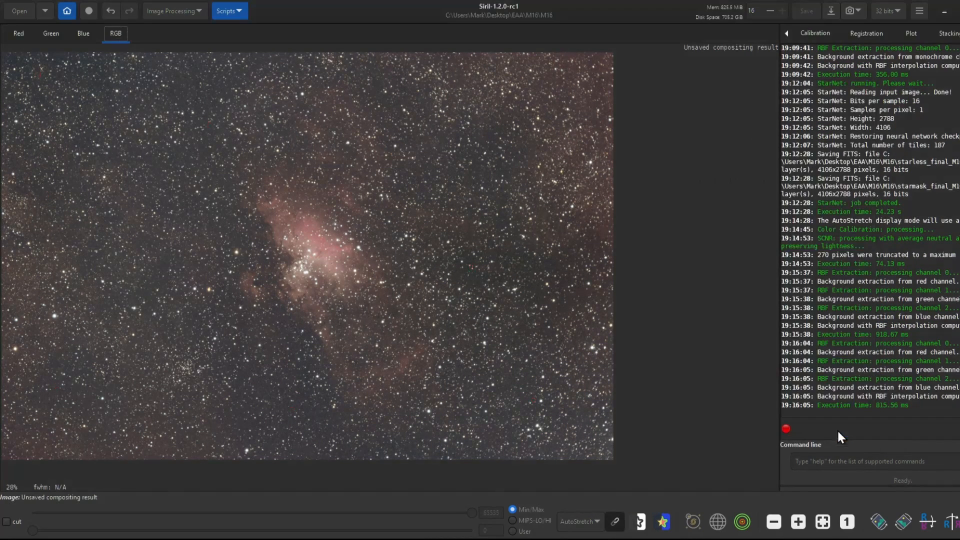
- Apply an Asinh Transformation to the composite with stretch factor 14.0, black point 0 and human-weighted luminance, setting the display mode to Linear
{"action": "left_click", "coordinate": [181, 11]}
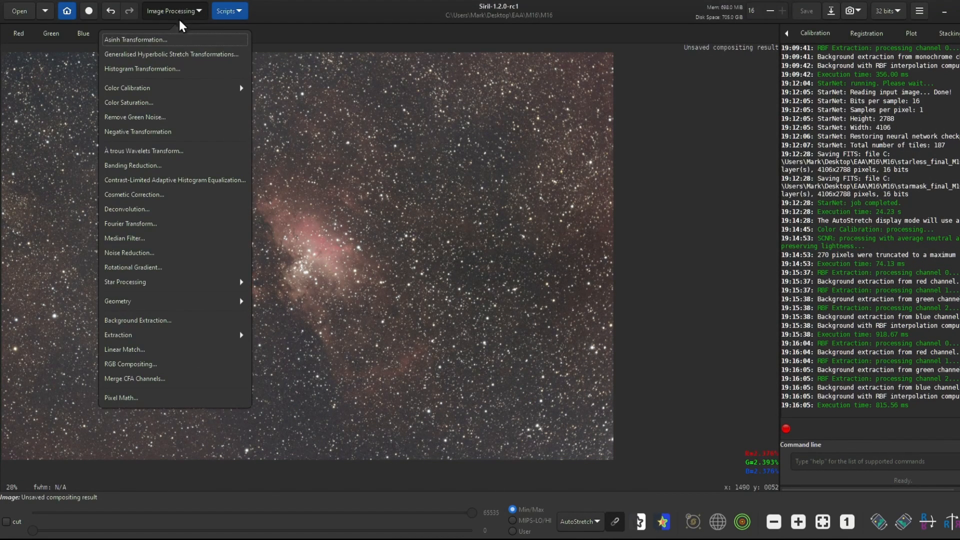
{"action": "left_click", "coordinate": [171, 44]}
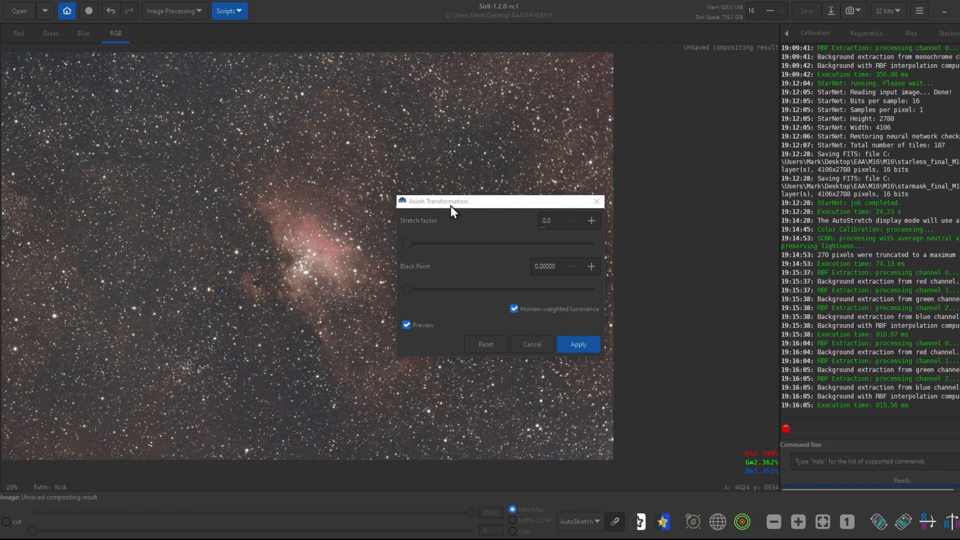
{"action": "left_click_drag", "start_coordinate": [451, 206], "coordinate": [478, 179]}
{"action": "left_click_drag", "start_coordinate": [438, 214], "coordinate": [440, 216]}
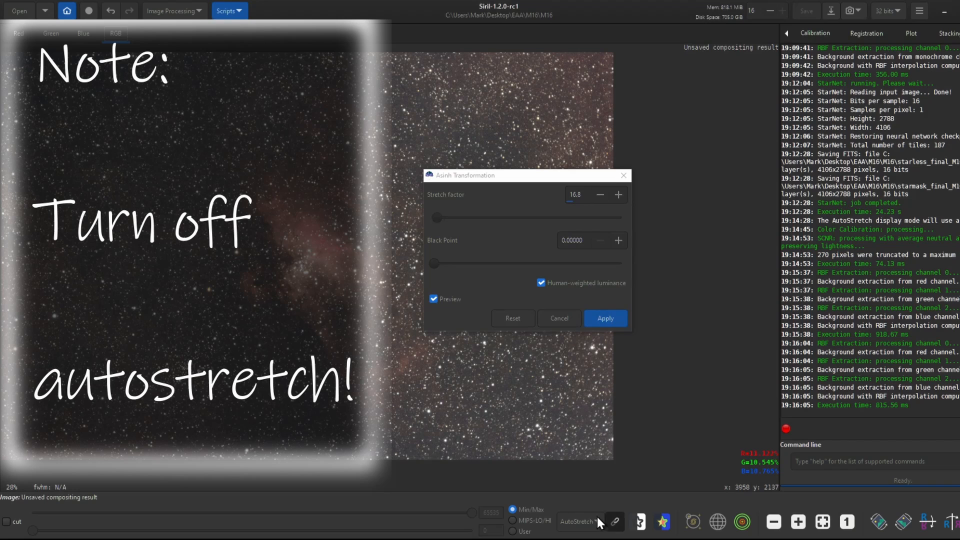
{"action": "left_click", "coordinate": [595, 520]}
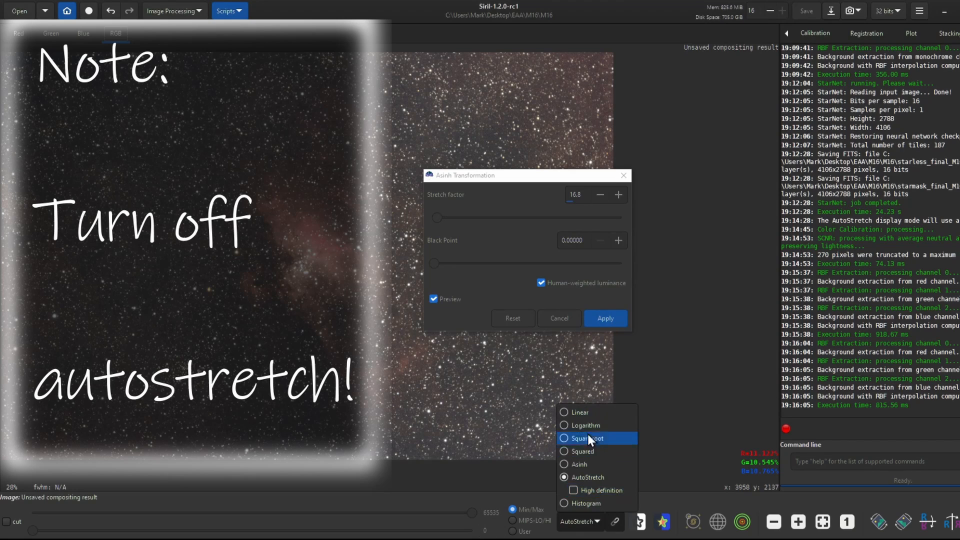
{"action": "left_click", "coordinate": [589, 411]}
{"action": "scroll", "coordinate": [325, 296], "scroll_direction": "up", "scroll_amount": 3}
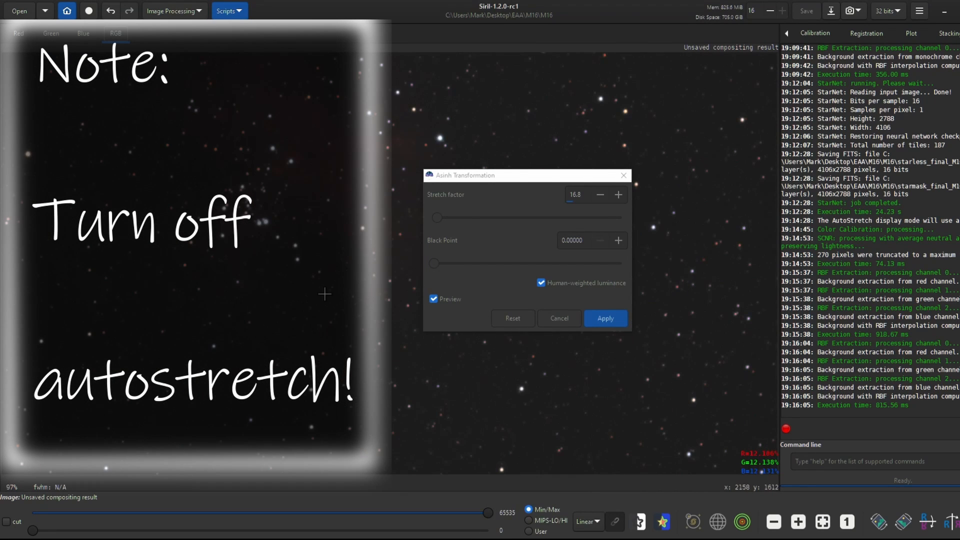
{"action": "mouse_move", "coordinate": [440, 216]}
{"action": "left_mouse_down"}
{"action": "mouse_move", "coordinate": [463, 216]}
{"action": "mouse_move", "coordinate": [453, 217]}
{"action": "left_mouse_up"}
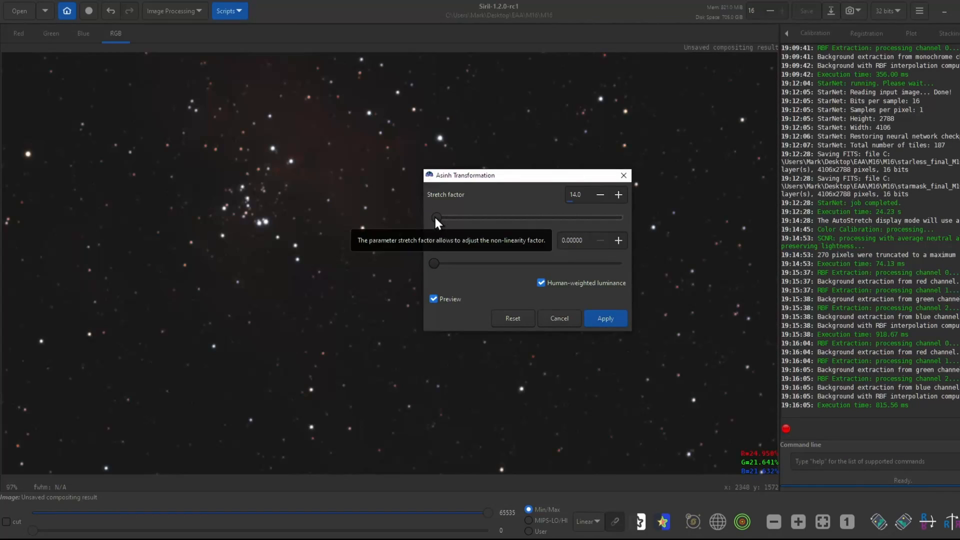
{"action": "left_click", "coordinate": [603, 318]}
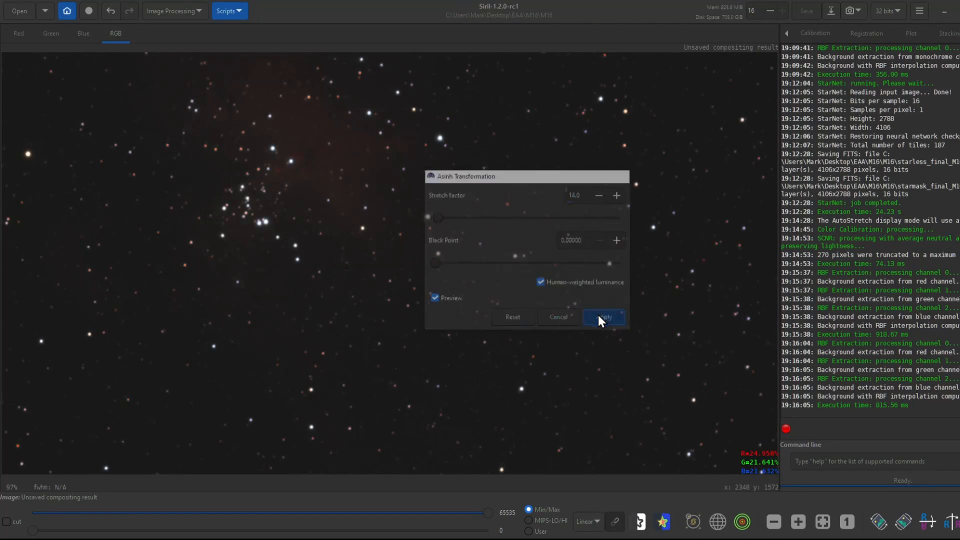
- Stretch the composite with the Generalised hyperbolic transform, placing the symmetry point at 0.09677 on the histogram peak and raising local stretch intensity and stretch factor
{"action": "left_click", "coordinate": [188, 18]}
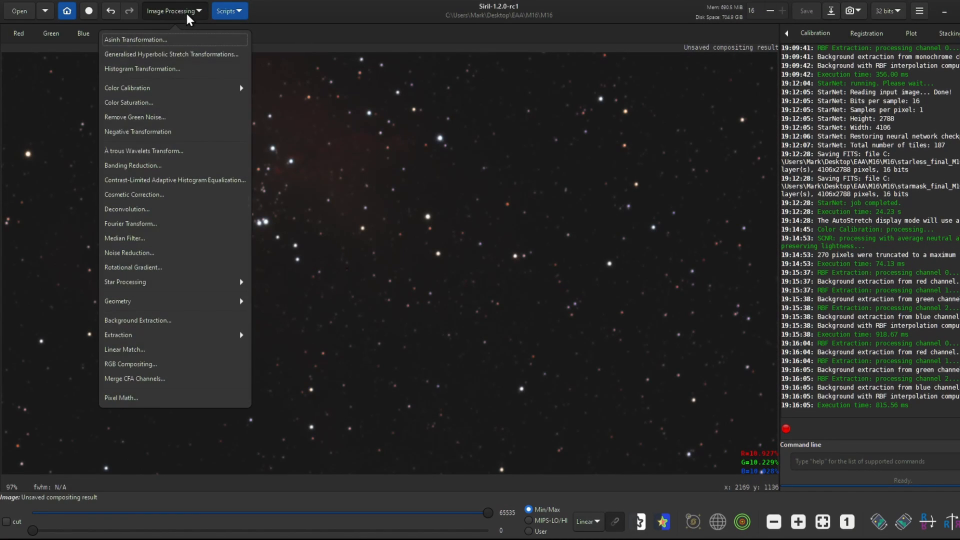
{"action": "left_click", "coordinate": [172, 54]}
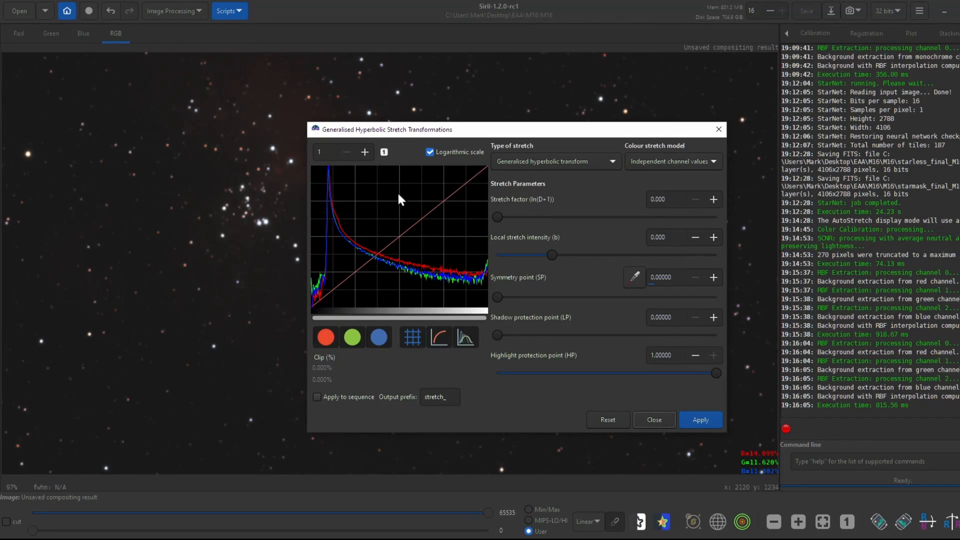
{"action": "left_click", "coordinate": [429, 152]}
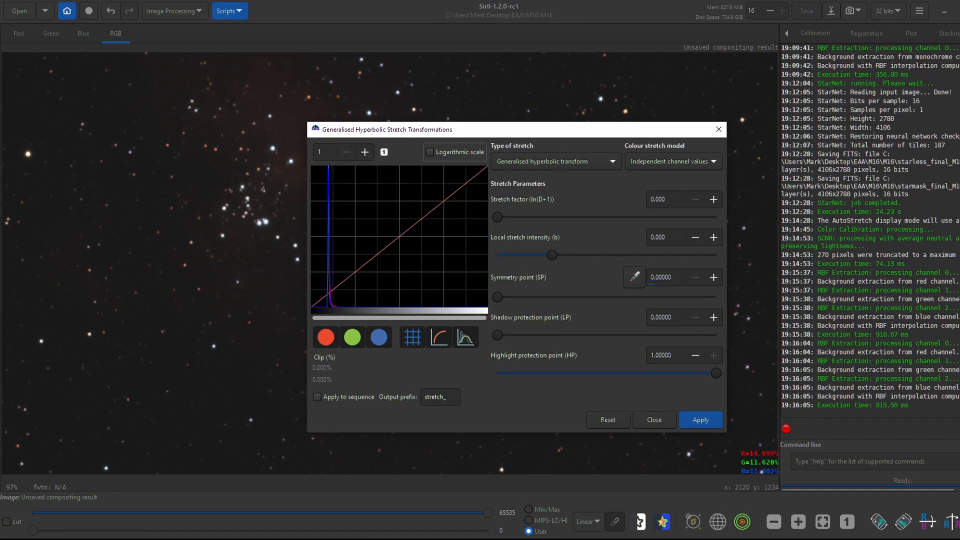
{"action": "left_click", "coordinate": [328, 278]}
{"action": "left_click_drag", "start_coordinate": [550, 259], "coordinate": [602, 259]}
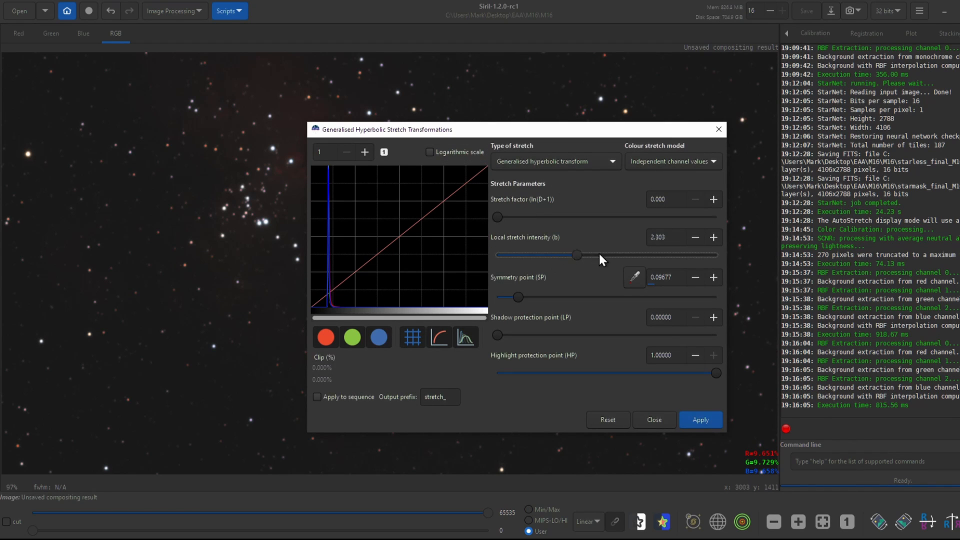
{"action": "left_click_drag", "start_coordinate": [503, 214], "coordinate": [541, 216]}
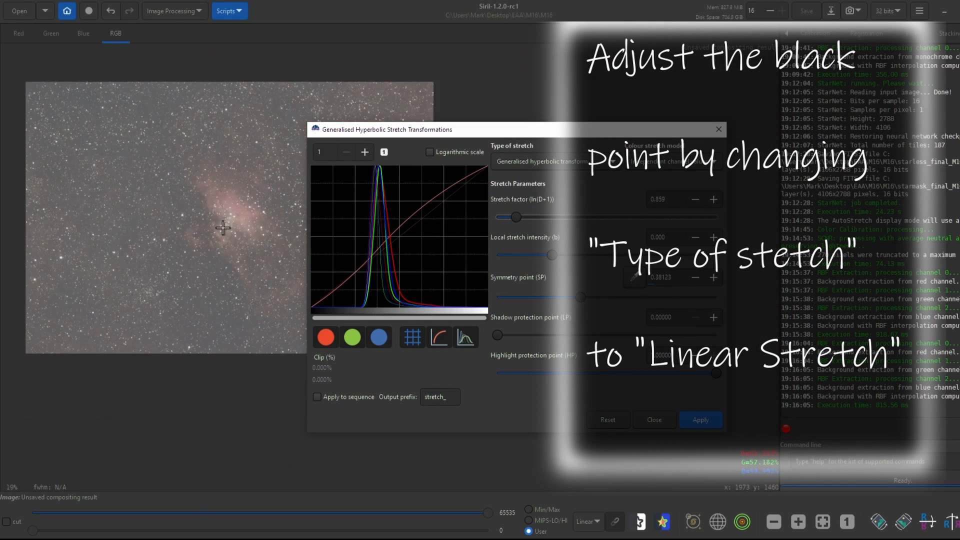
- Change the type of stretch to Linear Stretch and adjust the composite's black point to darken the background
{"action": "mouse_move", "coordinate": [187, 215]}
{"action": "left_mouse_down"}
{"action": "mouse_move", "coordinate": [204, 240]}
{"action": "mouse_move", "coordinate": [173, 269]}
{"action": "left_mouse_up"}
{"action": "scroll", "coordinate": [236, 256], "scroll_direction": "up", "scroll_amount": 4}
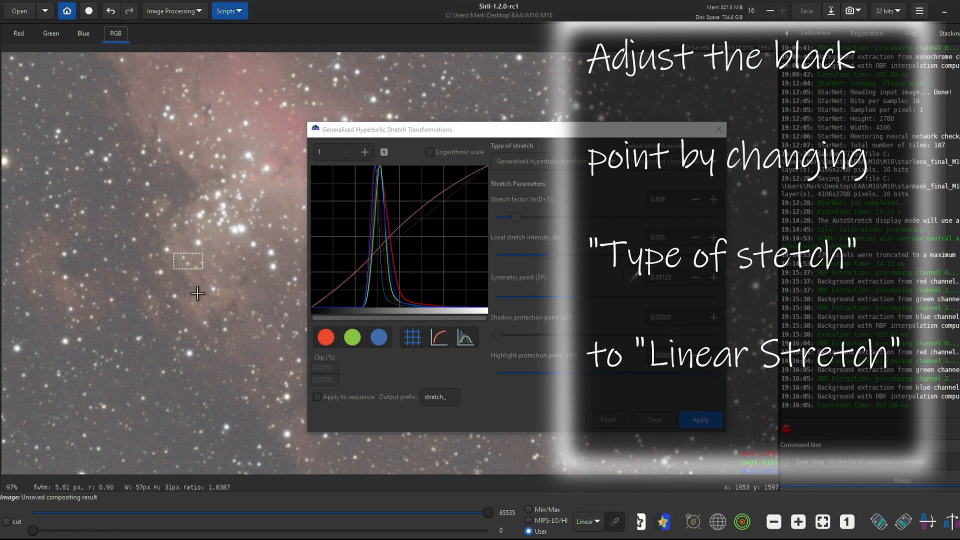
{"action": "left_click", "coordinate": [537, 161]}
{"action": "left_click", "coordinate": [530, 178]}
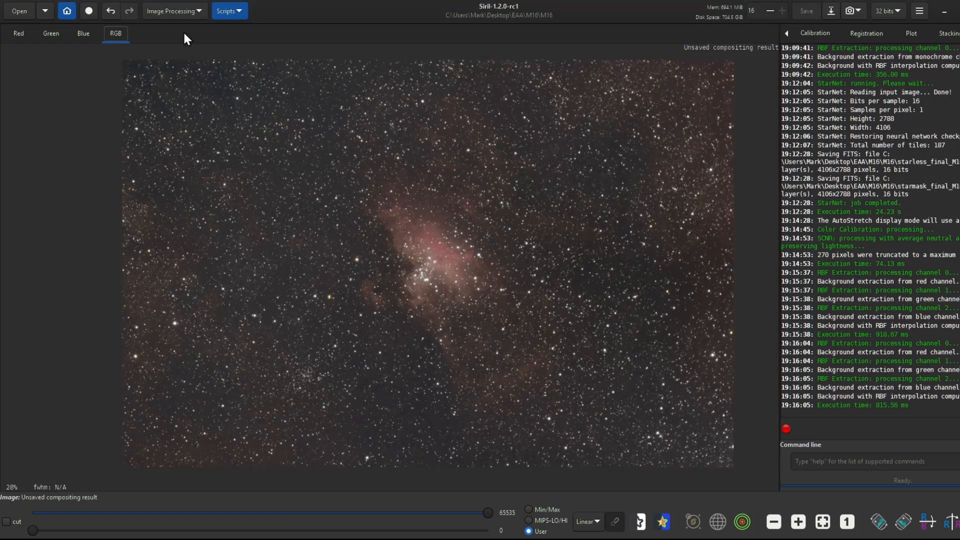
- Run StarNet Star Removal on the stretched composite to separate it into starless and starmask images
{"action": "left_click", "coordinate": [184, 11]}
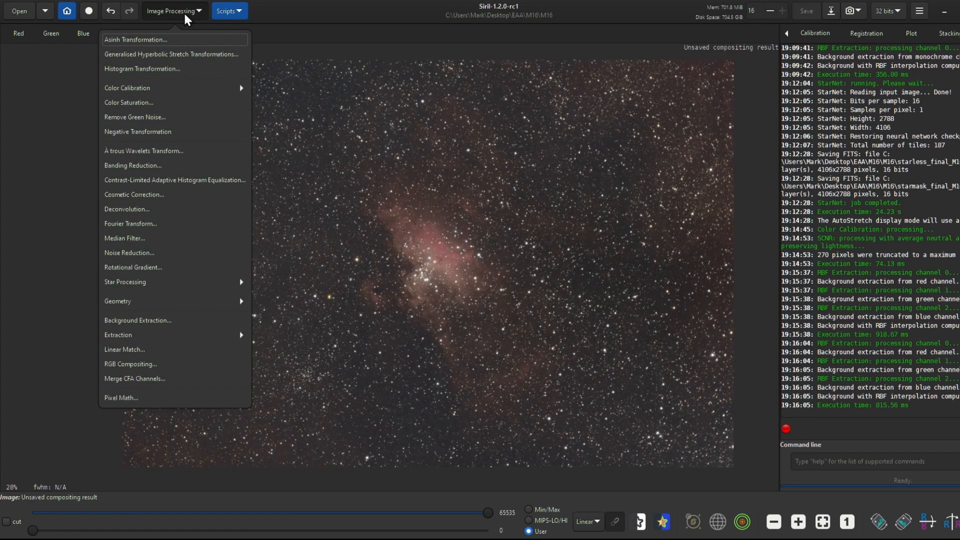
{"action": "left_click", "coordinate": [190, 283]}
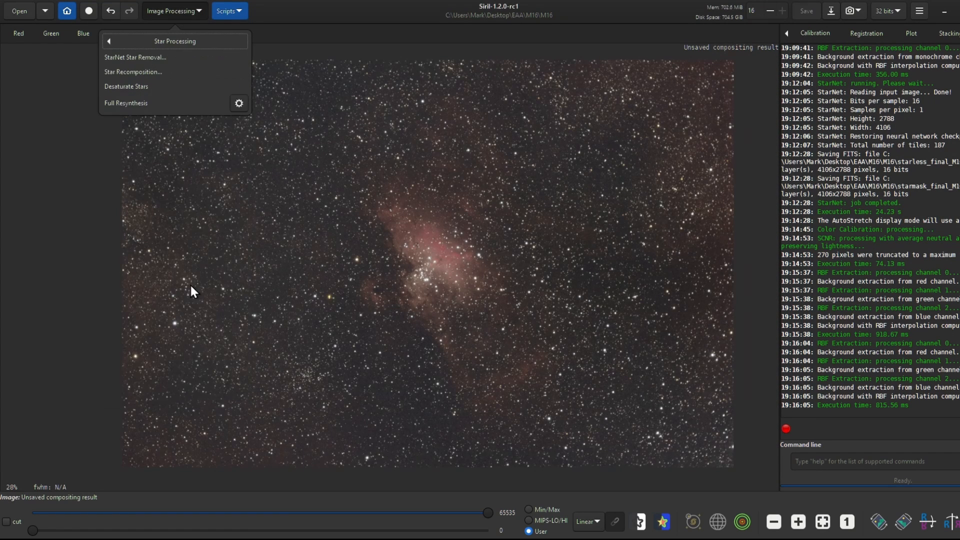
{"action": "left_click", "coordinate": [184, 57]}
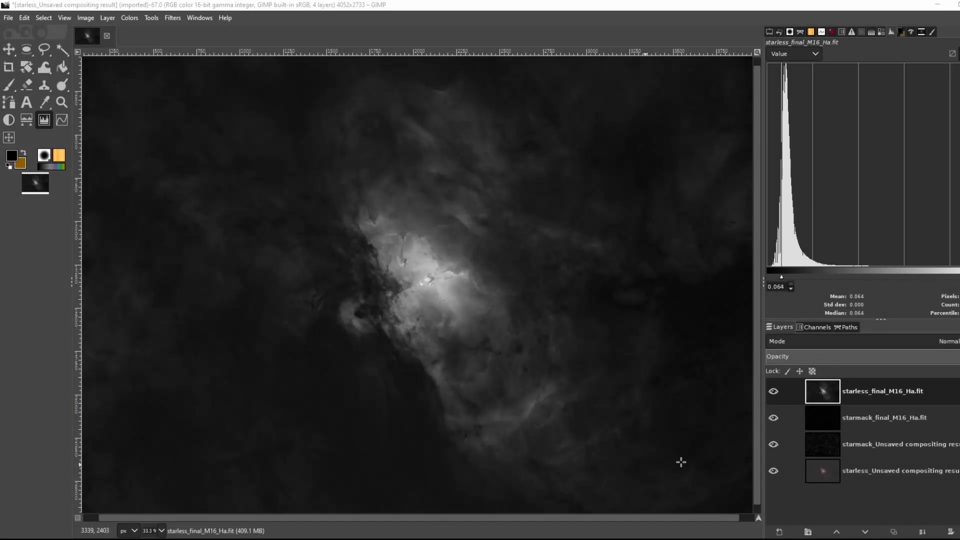
- In GIMP, hide the three layers above the starless composite one by one, select the starless composite, and show the three layers again
{"action": "left_click", "coordinate": [773, 391]}
{"action": "left_click", "coordinate": [773, 418]}
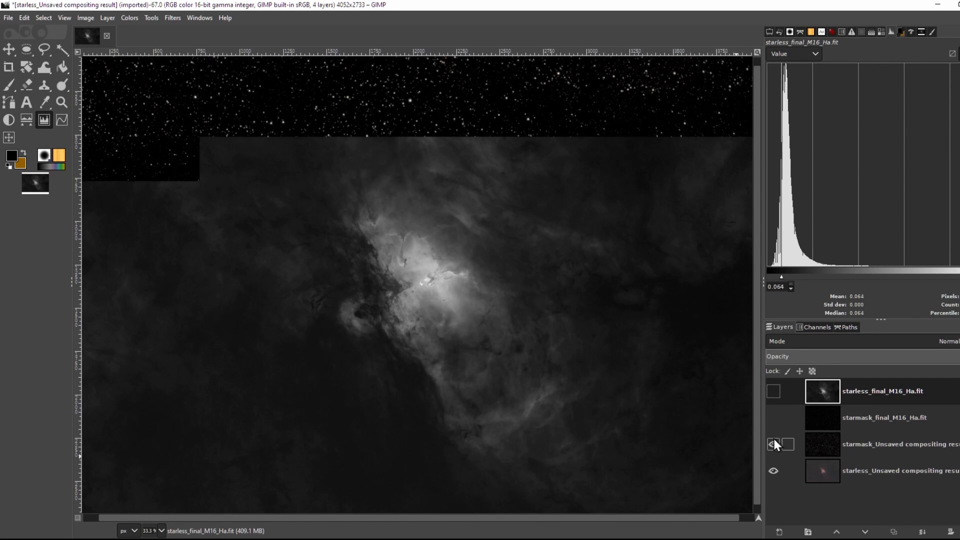
{"action": "left_click", "coordinate": [773, 444]}
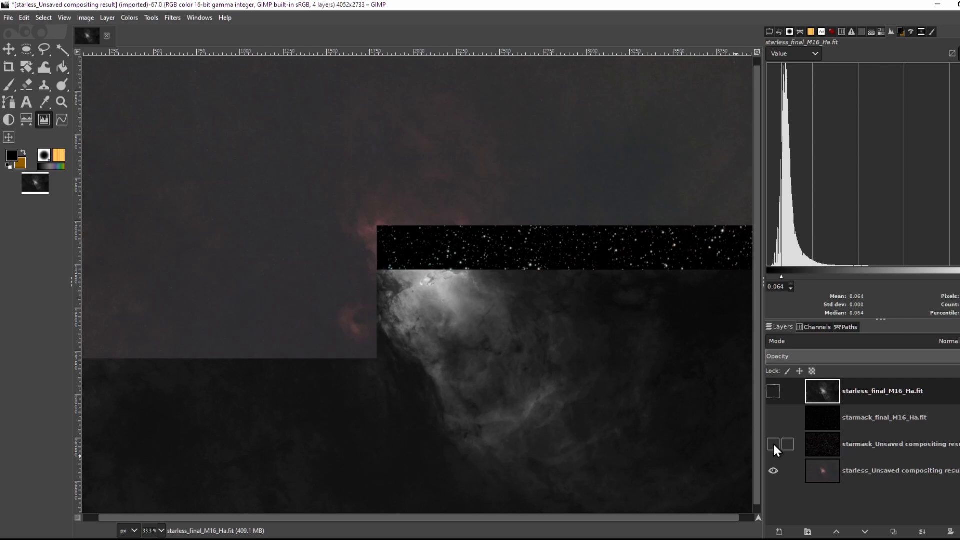
{"action": "left_click", "coordinate": [902, 469]}
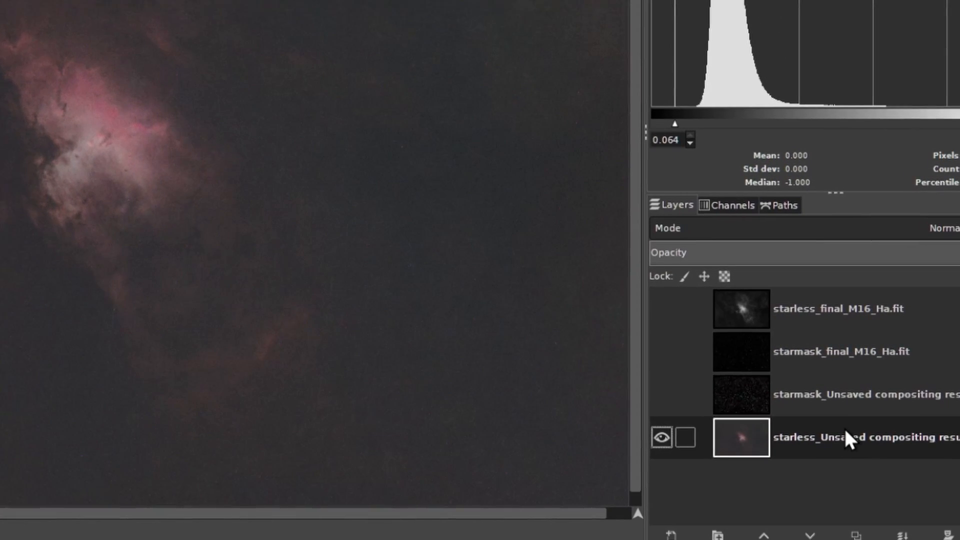
{"action": "left_click", "coordinate": [660, 395]}
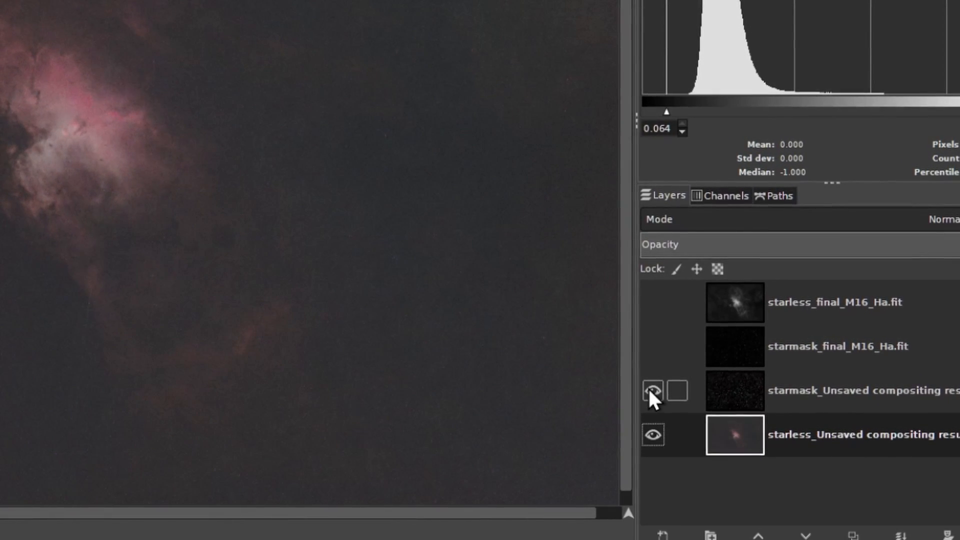
{"action": "left_click", "coordinate": [653, 347]}
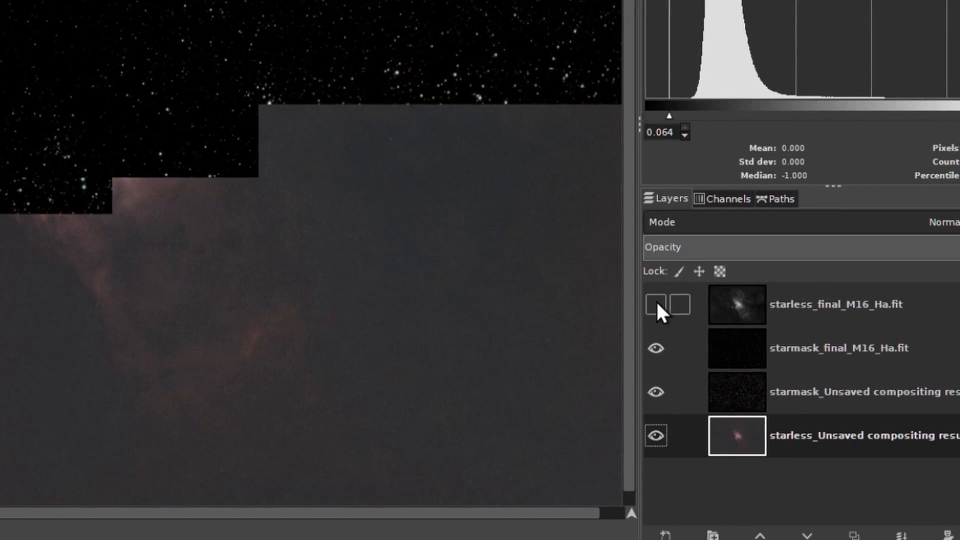
{"action": "left_click", "coordinate": [656, 305]}
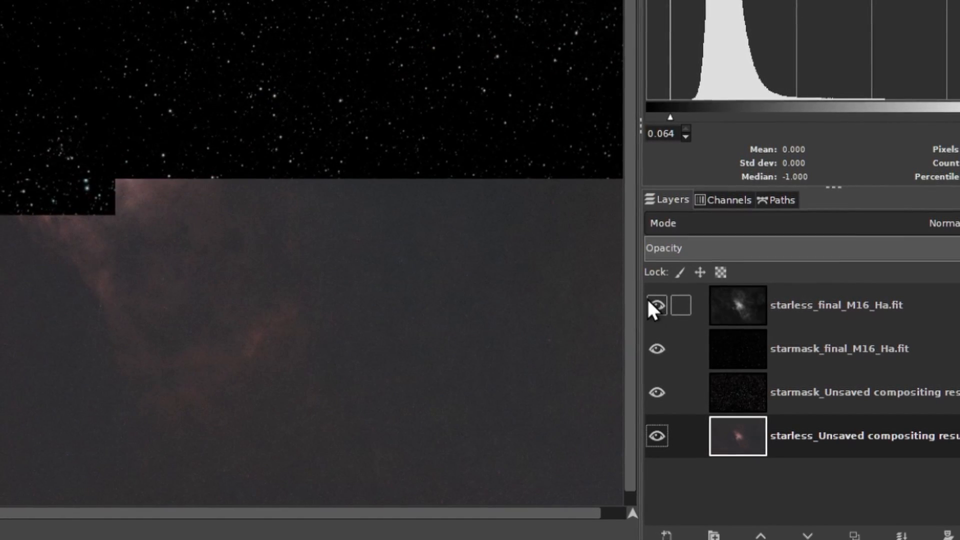
- Move the starless_final_M16_Ha.fit layer to the bottom of the layer stack and select the starmask_final_M16_Ha.fit layer
{"action": "left_click", "coordinate": [773, 310]}
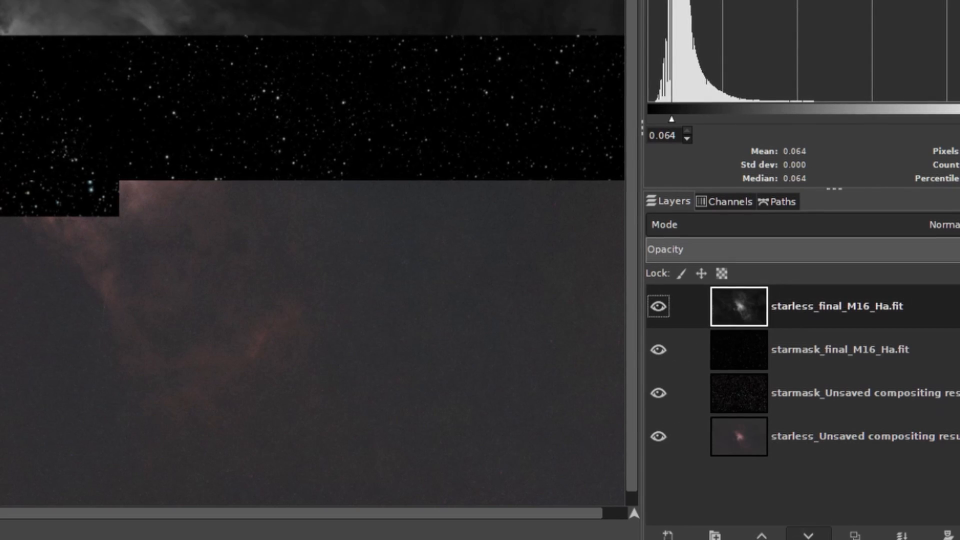
{"action": "left_click", "coordinate": [808, 535]}
{"action": "left_click", "coordinate": [808, 535]}
{"action": "left_click", "coordinate": [807, 535]}
{"action": "left_click", "coordinate": [785, 313]}
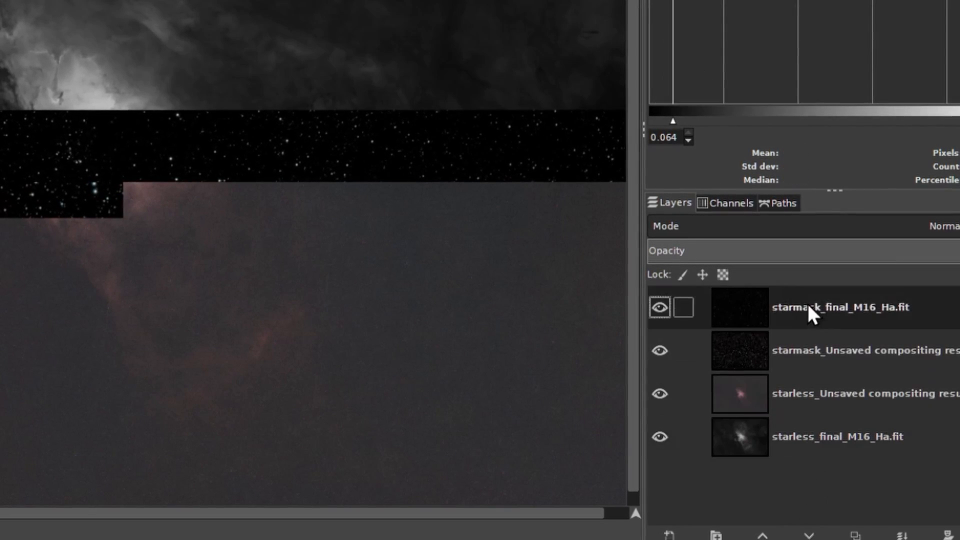
- Lower the starmask_final_M16_Ha.fit layer two places so it sits directly above starless_final_M16_Ha.fit
{"action": "left_click", "coordinate": [809, 535]}
{"action": "left_click", "coordinate": [809, 535]}
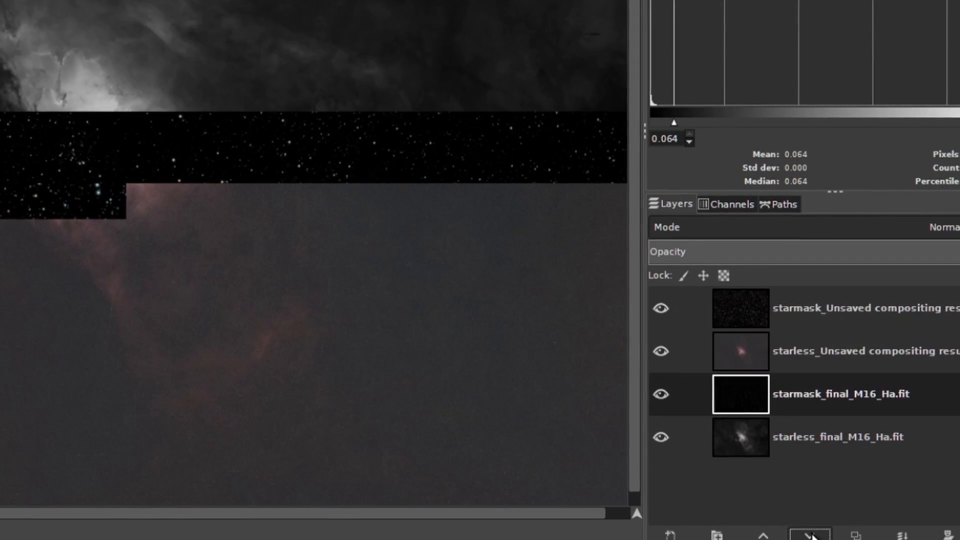
{"action": "left_click", "coordinate": [797, 351]}
{"action": "left_click", "coordinate": [797, 306]}
{"action": "left_click", "coordinate": [794, 351]}
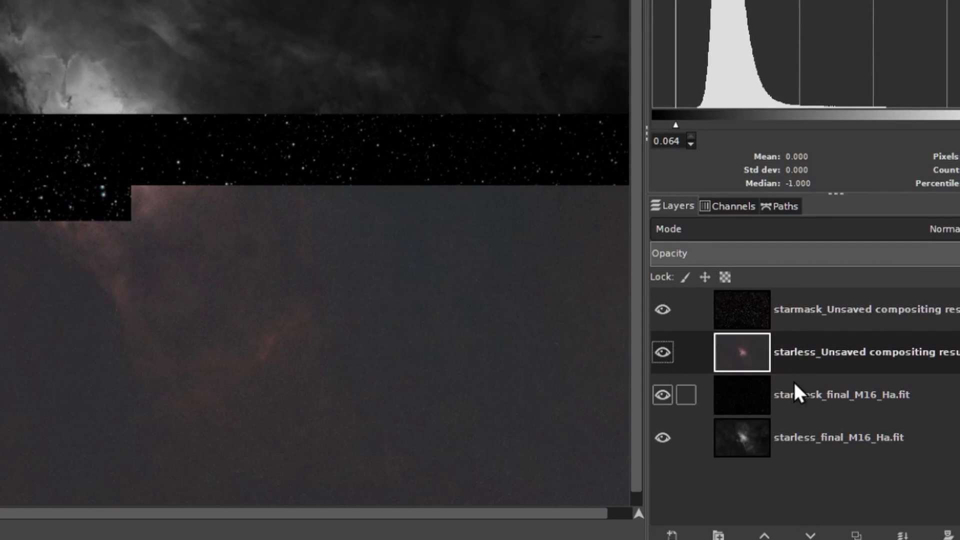
{"action": "left_click", "coordinate": [794, 397]}
{"action": "left_click", "coordinate": [800, 438]}
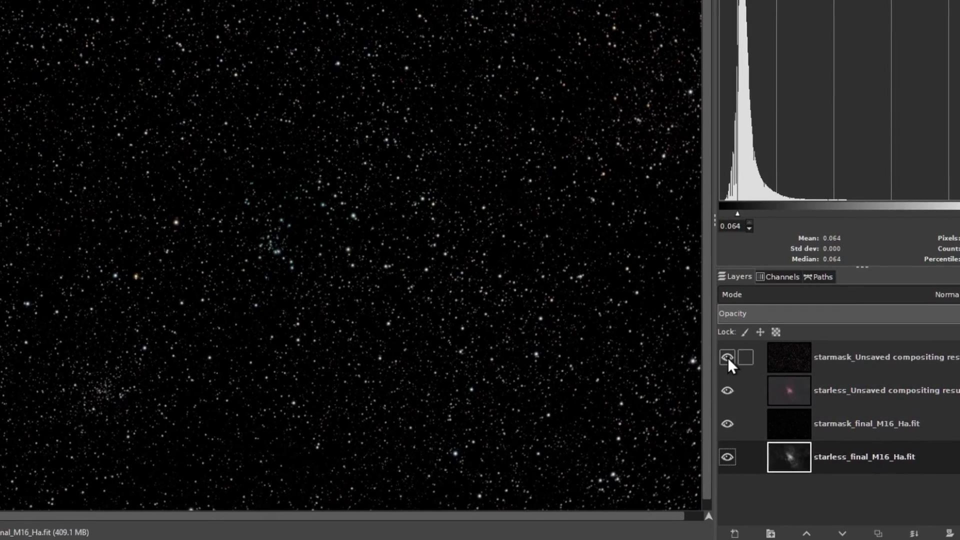
- Hide both composite layers and set the blend mode of the starmask_final_M16_Ha.fit layer to Addition
{"action": "left_click", "coordinate": [735, 363]}
{"action": "left_click", "coordinate": [735, 395]}
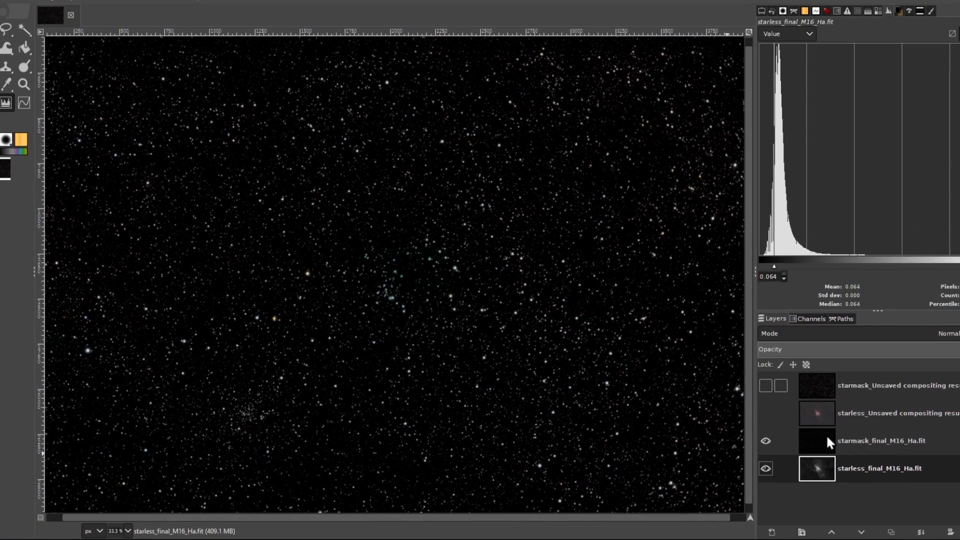
{"action": "left_click", "coordinate": [878, 441]}
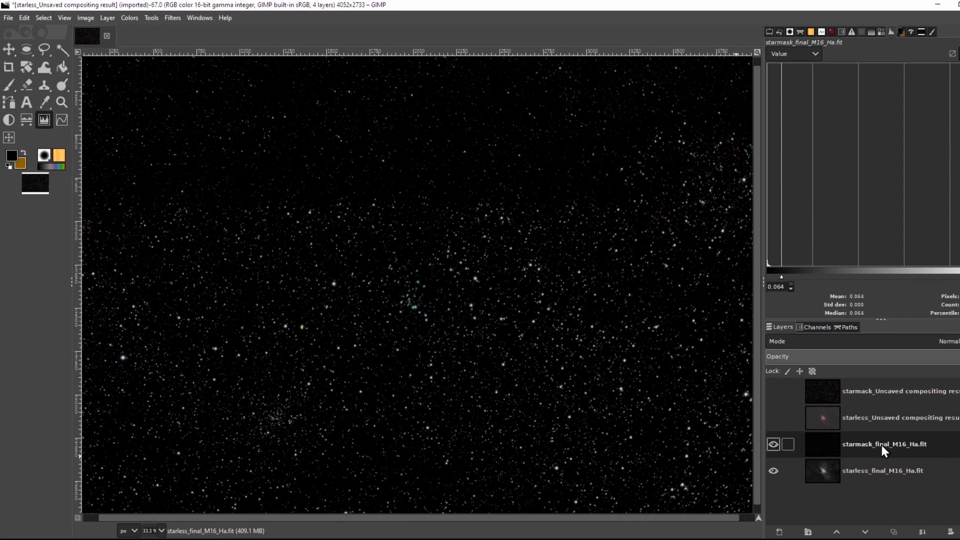
{"action": "left_click", "coordinate": [912, 341]}
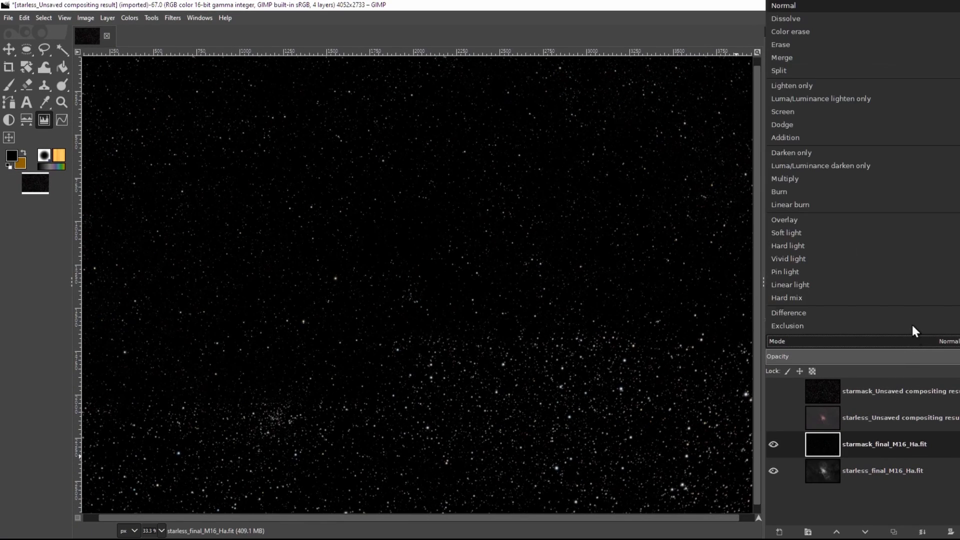
{"action": "left_click", "coordinate": [856, 138]}
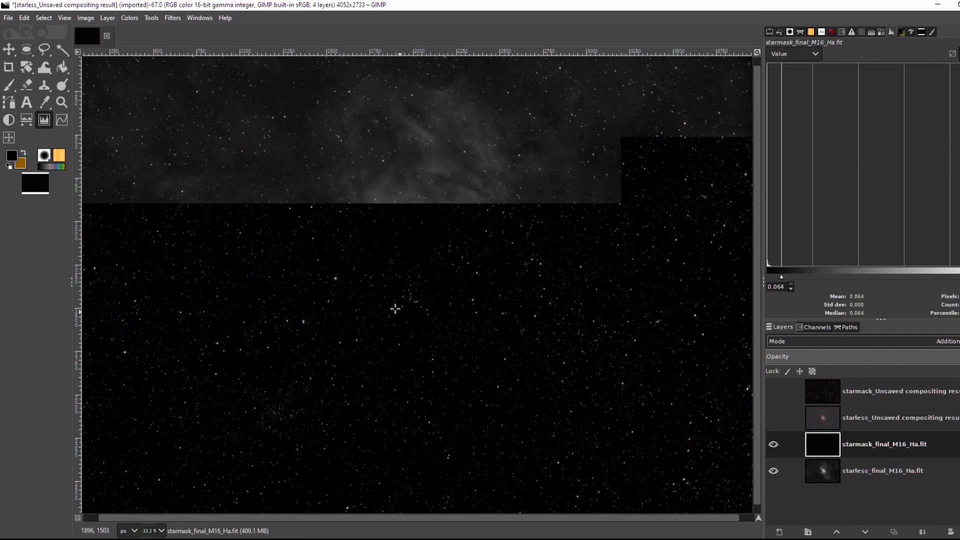
- Inspect the combined Ha starless and starmask image at full size and zoomed out, checking which layers make it up
{"action": "key", "text": "1"}
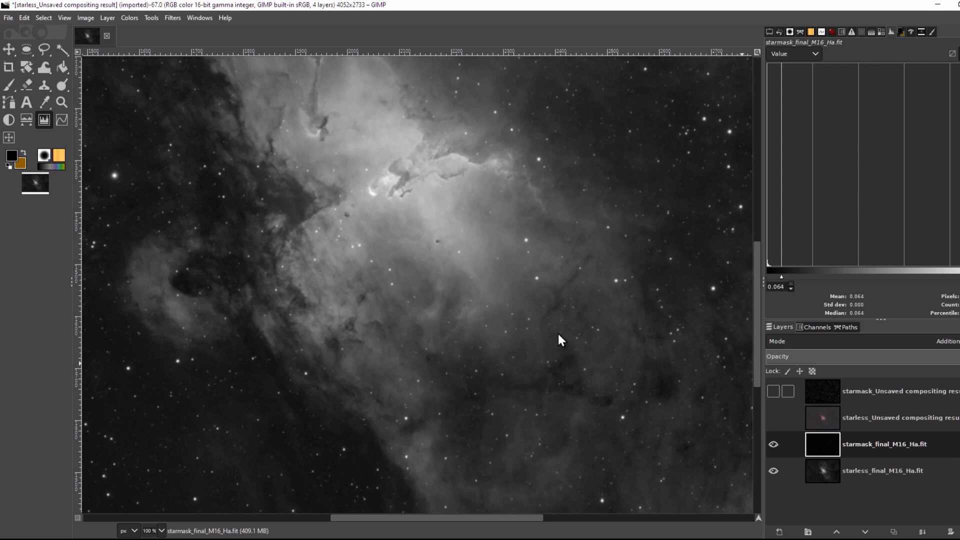
{"action": "key", "text": "minus"}
{"action": "key", "text": "minus"}
{"action": "key", "text": "minus"}
{"action": "left_click", "coordinate": [903, 418]}
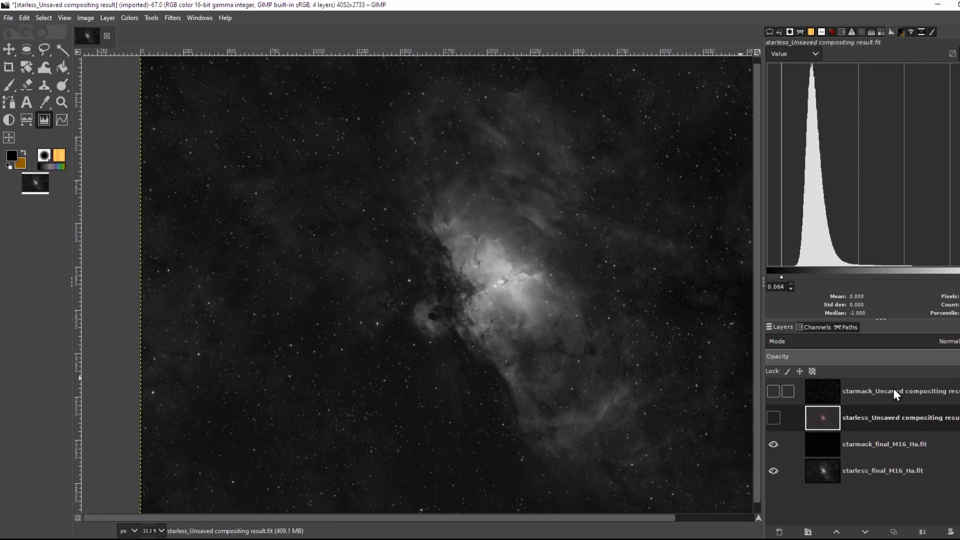
{"action": "left_click", "coordinate": [885, 442]}
{"action": "left_click", "coordinate": [880, 470]}
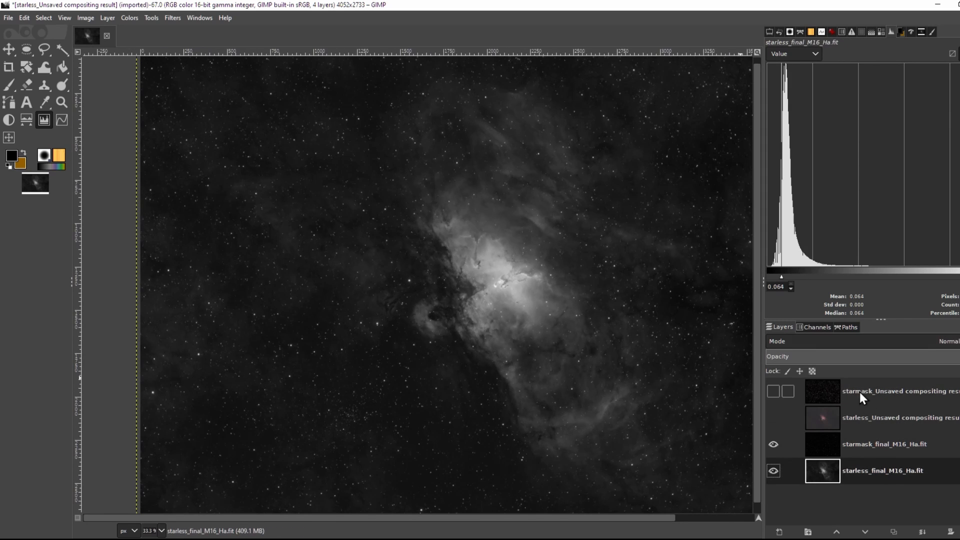
{"action": "left_click_drag", "start_coordinate": [685, 315], "coordinate": [702, 276]}
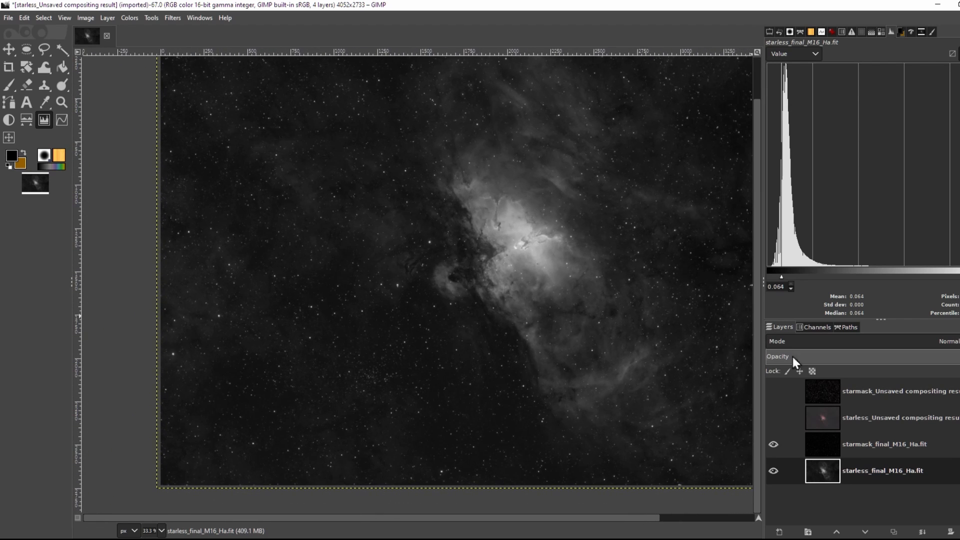
- Show the starmask composite layer and set its blend mode to Addition
{"action": "left_click", "coordinate": [859, 396]}
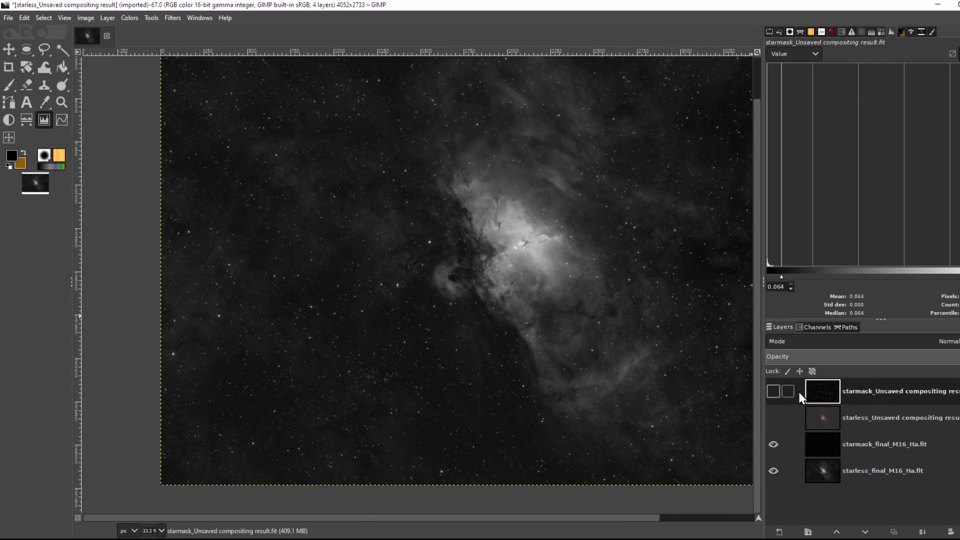
{"action": "left_click", "coordinate": [770, 392]}
{"action": "left_click", "coordinate": [898, 340]}
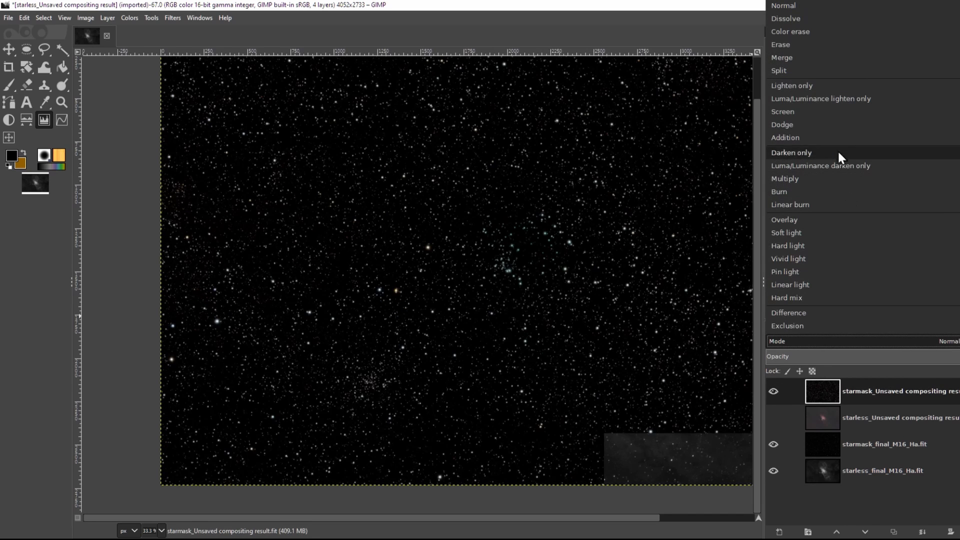
{"action": "left_click", "coordinate": [834, 137]}
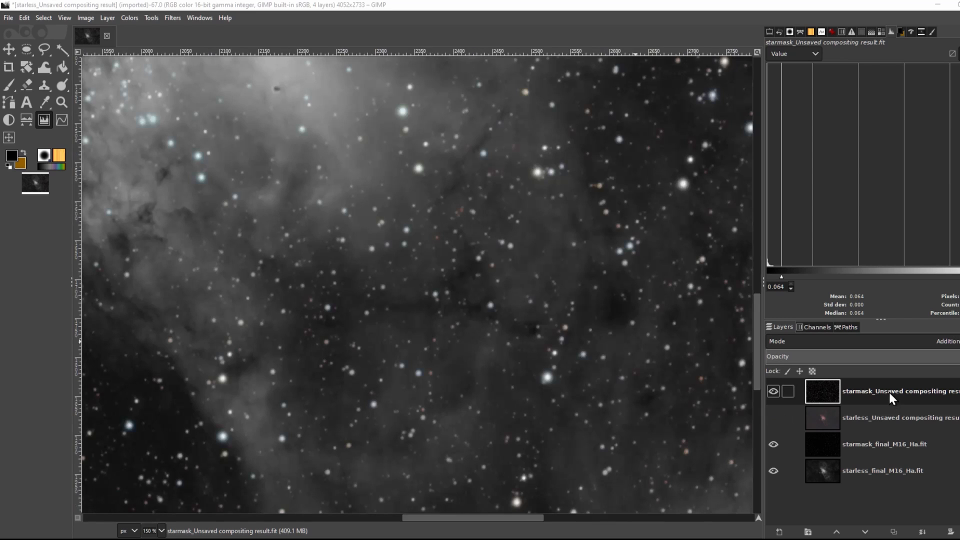
- Using the Move tool, nudge the starmask composite layer right and upward to bring its stars closer to the Ha stars
{"action": "key", "text": "m"}
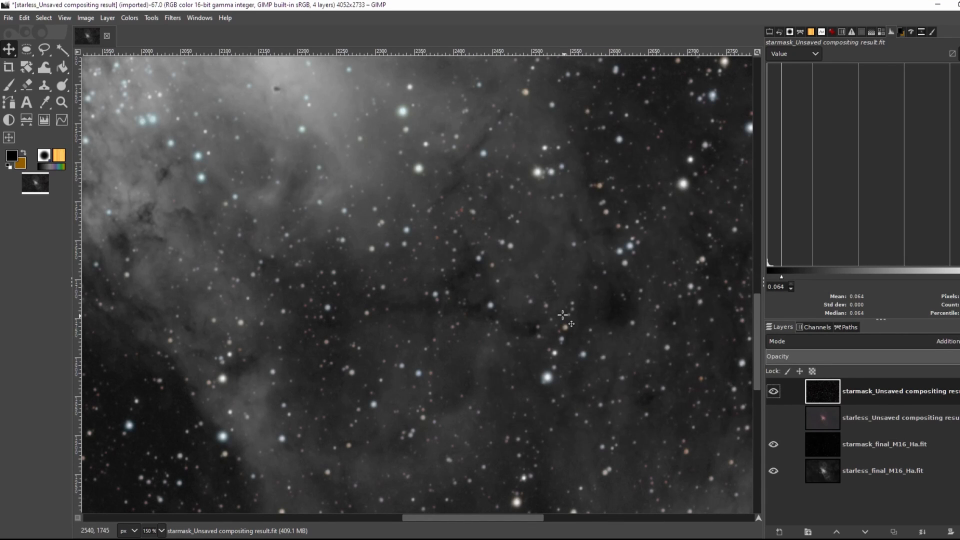
{"action": "key", "text": "Right"}
{"action": "key", "text": "Right"}
{"action": "key", "text": "Right"}
{"action": "key", "text": "Right"}
{"action": "key", "text": "Right"}
{"action": "key", "text": "Right"}
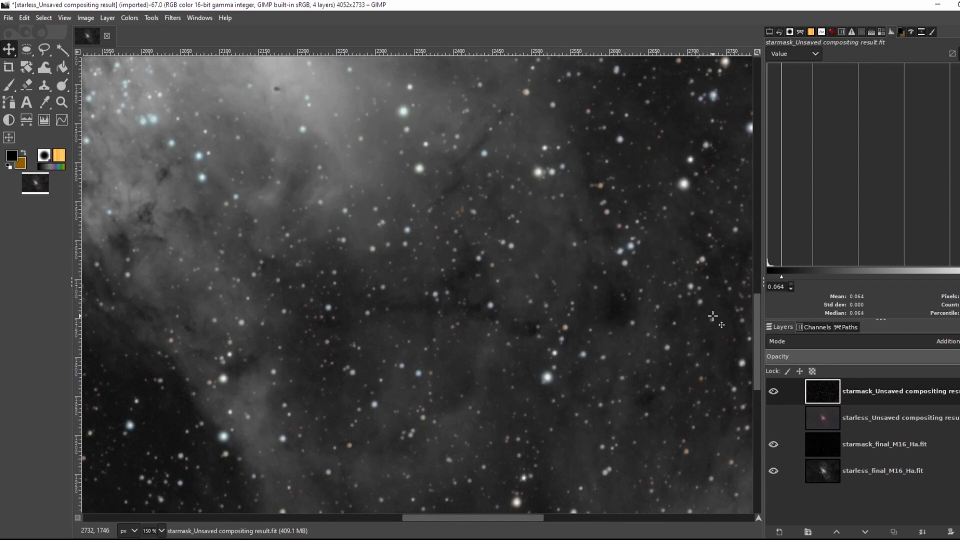
{"action": "key", "text": "Up"}
{"action": "key", "text": "Up"}
{"action": "key", "text": "Up"}
{"action": "key", "text": "Up"}
{"action": "key", "text": "Up"}
{"action": "key", "text": "Up"}
{"action": "key", "text": "Up"}
{"action": "key", "text": "Up"}
{"action": "key", "text": "Up"}
{"action": "key", "text": "Up"}
{"action": "key", "text": "Up"}
{"action": "key", "text": "Up"}
{"action": "key", "text": "Up"}
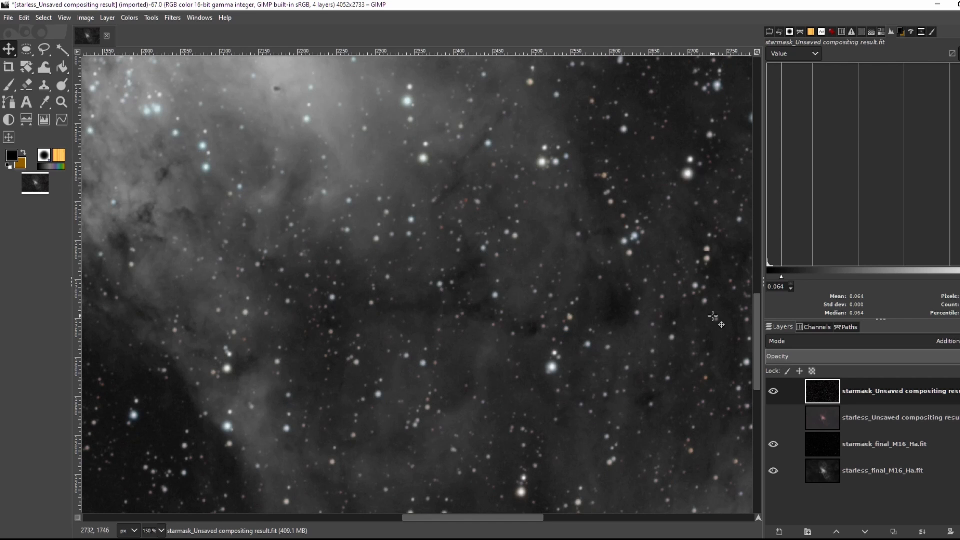
- Fine-tune the starmask composite's position at high magnification by nudging it further up and right until its stars overlap the Ha stars
{"action": "scroll", "coordinate": [579, 143], "scroll_direction": "up", "scroll_amount": 5}
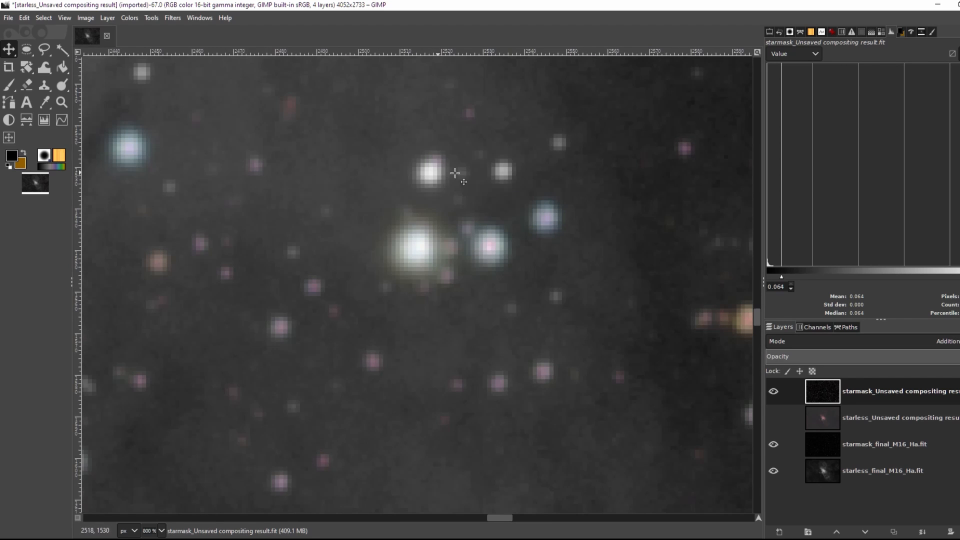
{"action": "key", "text": "Up"}
{"action": "key", "text": "Up"}
{"action": "key", "text": "Up"}
{"action": "key", "text": "Up"}
{"action": "key", "text": "Up"}
{"action": "key", "text": "Up"}
{"action": "key", "text": "Up"}
{"action": "key", "text": "Up"}
{"action": "key", "text": "Up"}
{"action": "key", "text": "Up"}
{"action": "key", "text": "Up"}
{"action": "key", "text": "Up"}
{"action": "key", "text": "Up"}
{"action": "key", "text": "Up"}
{"action": "key", "text": "Up"}
{"action": "key", "text": "Up"}
{"action": "key", "text": "Up"}
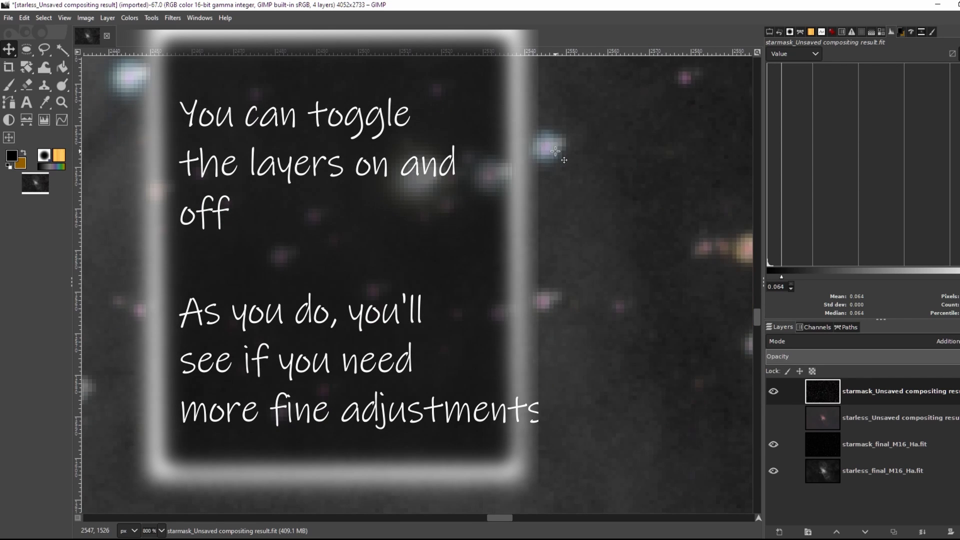
{"action": "key", "text": "Right"}
{"action": "key", "text": "Right"}
{"action": "key", "text": "Right"}
- Toggle the starmask composite's visibility repeatedly and examine the star alignment up close, across the image and at the left edge
{"action": "scroll", "coordinate": [556, 151], "scroll_direction": "up", "scroll_amount": 2}
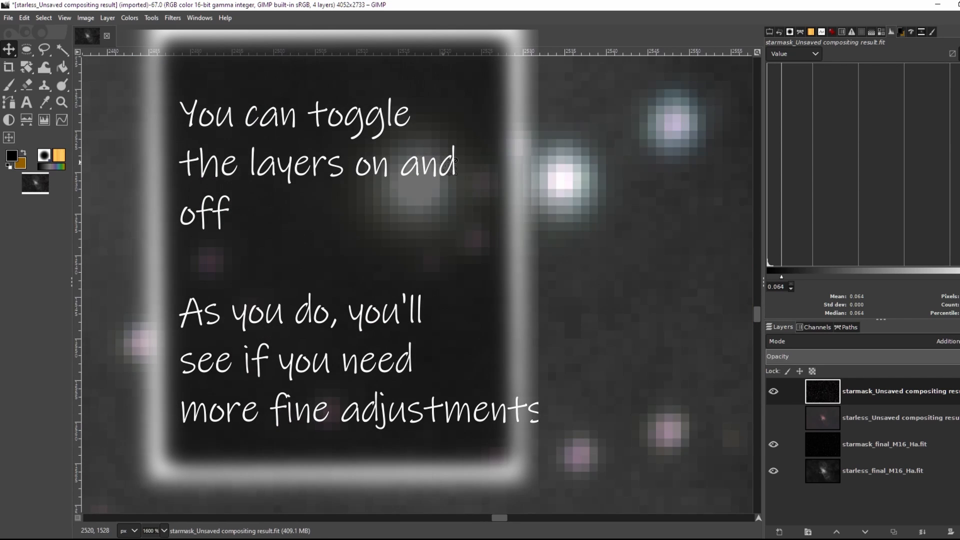
{"action": "left_click", "coordinate": [773, 391]}
{"action": "left_click", "coordinate": [774, 391]}
{"action": "left_click", "coordinate": [774, 391]}
{"action": "left_click", "coordinate": [774, 391]}
{"action": "left_click", "coordinate": [774, 391]}
{"action": "left_click", "coordinate": [773, 391]}
{"action": "scroll", "coordinate": [556, 355], "scroll_direction": "down", "scroll_amount": 1}
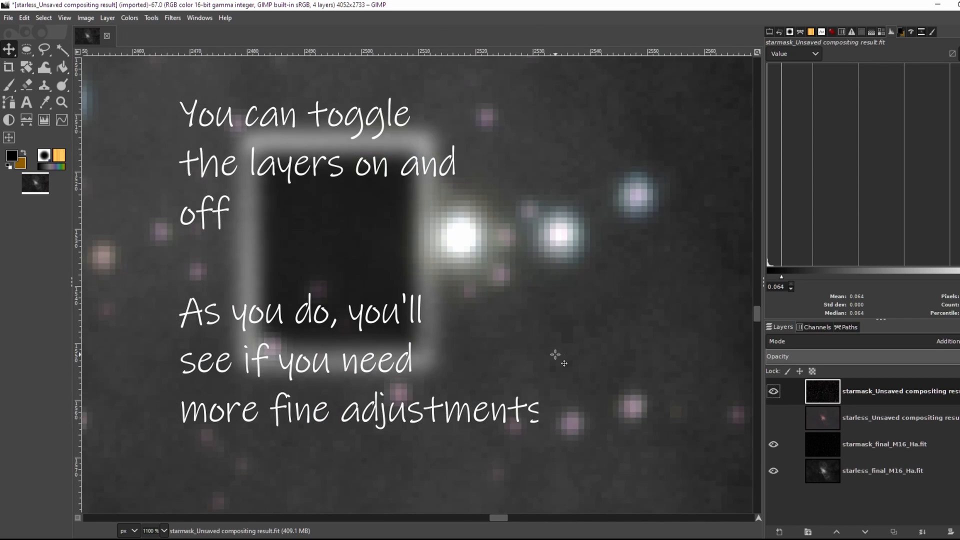
{"action": "scroll", "coordinate": [556, 355], "scroll_direction": "down", "scroll_amount": 6}
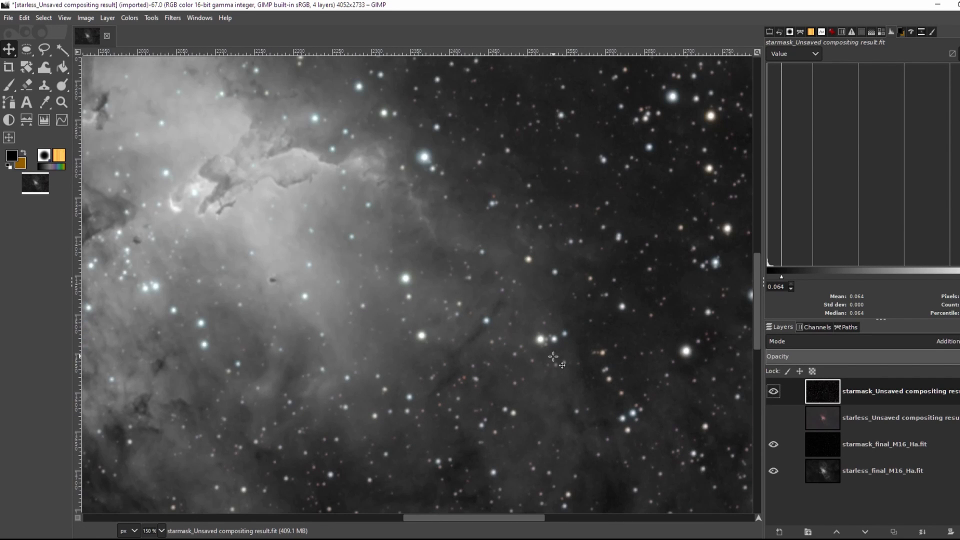
{"action": "scroll", "coordinate": [552, 358], "scroll_direction": "down", "scroll_amount": 3}
{"action": "scroll", "coordinate": [489, 387], "scroll_direction": "up", "scroll_amount": 5}
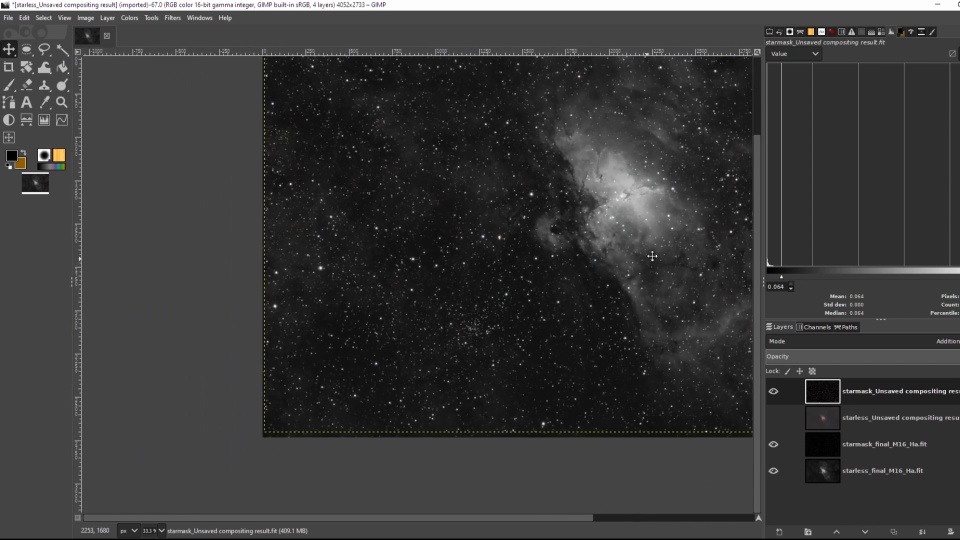
{"action": "scroll", "coordinate": [425, 308], "scroll_direction": "up", "scroll_amount": 3}
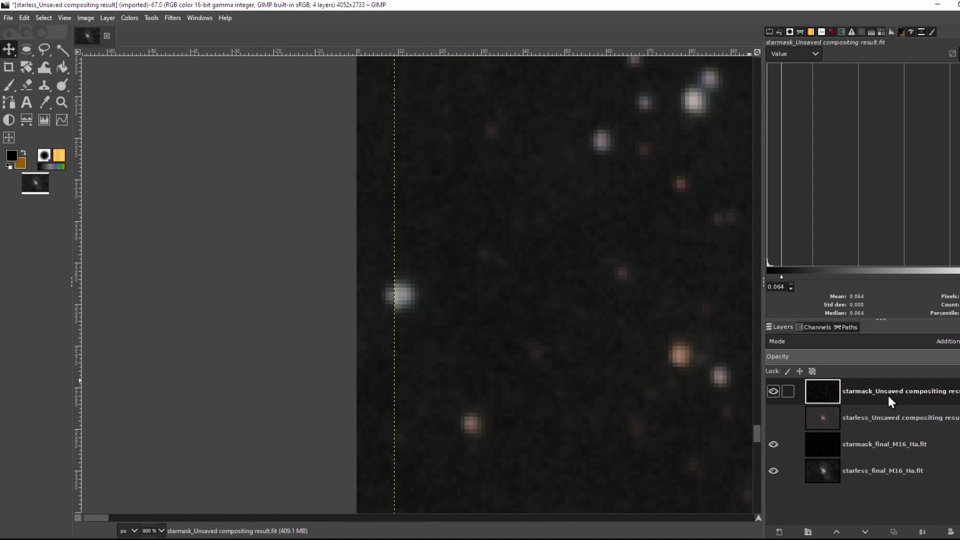
- Set the starmask composite layer's blend mode to Normal and show the starless composite layer
{"action": "left_click", "coordinate": [896, 339]}
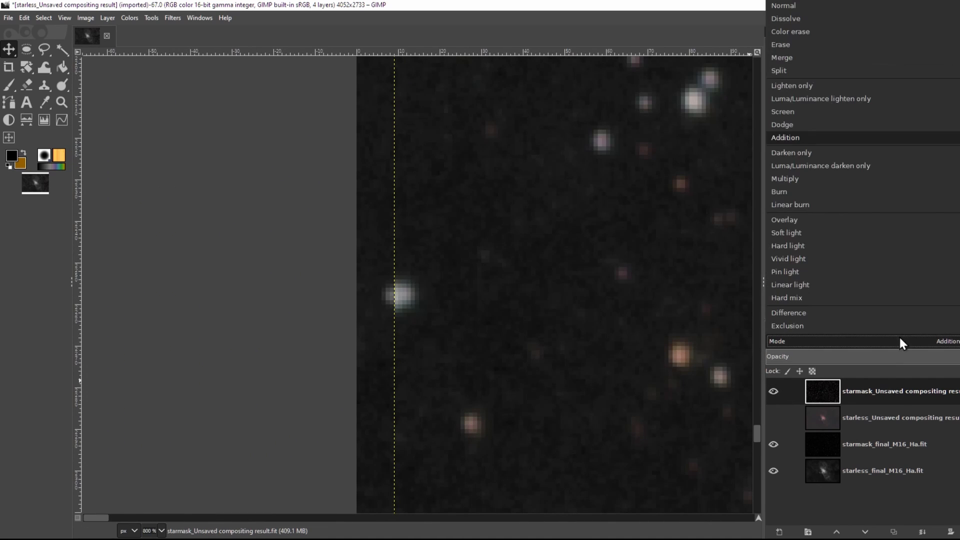
{"action": "left_click", "coordinate": [791, 5]}
{"action": "left_click", "coordinate": [774, 417]}
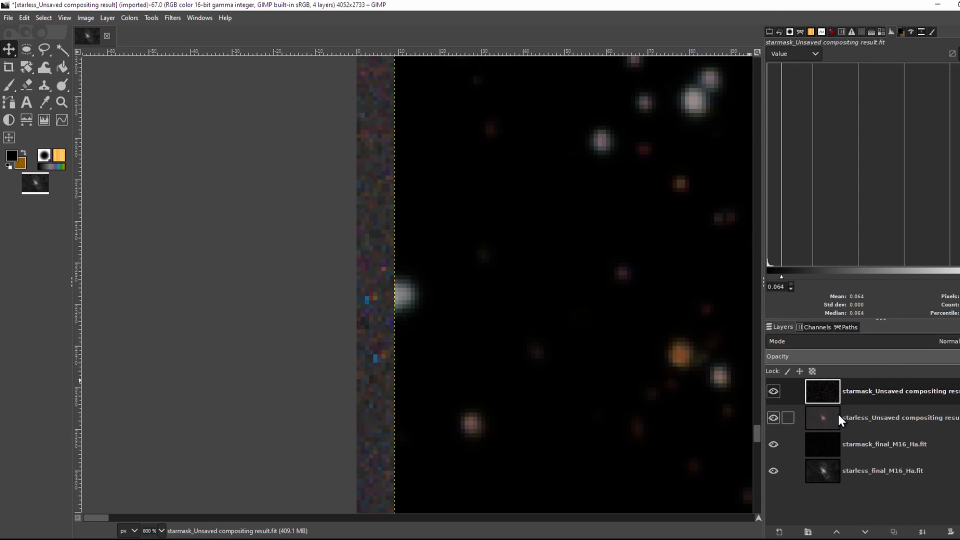
- Nudge the starless composite layer 9 pixels right so its left edge lines up with the starmask composite's left edge
{"action": "left_click", "coordinate": [855, 416]}
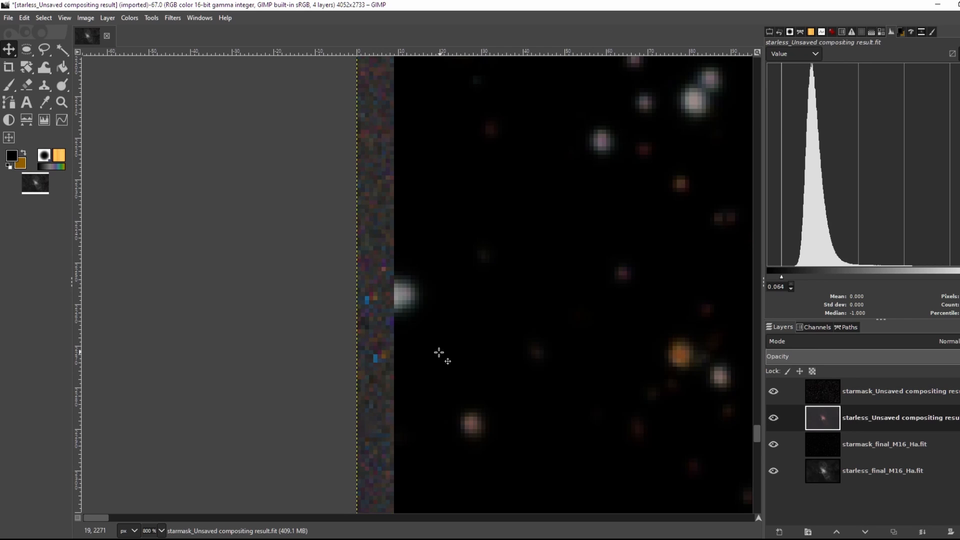
{"action": "key", "text": "Right"}
{"action": "key", "text": "Right"}
{"action": "key", "text": "Right"}
{"action": "key", "text": "Right"}
{"action": "key", "text": "Right"}
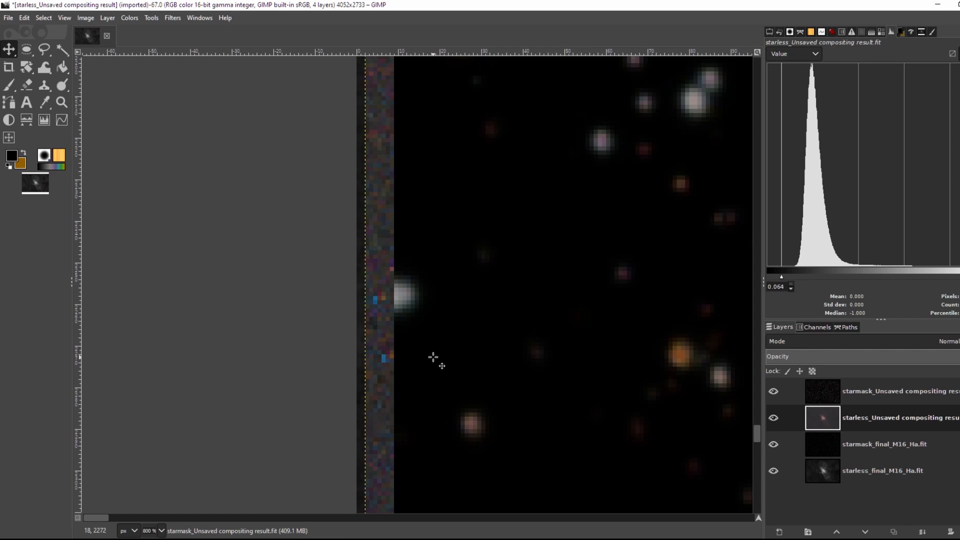
{"action": "key", "text": "Right"}
{"action": "key", "text": "Right"}
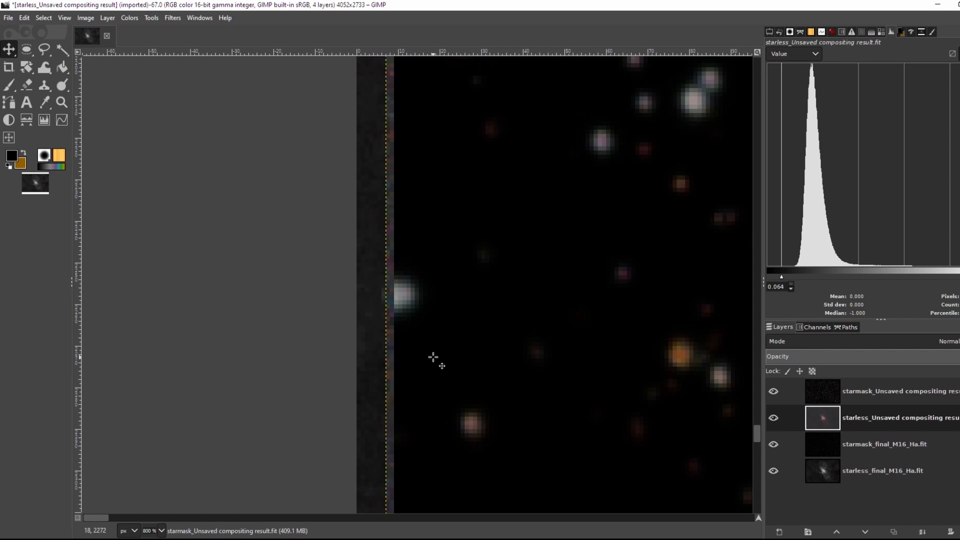
{"action": "scroll", "coordinate": [433, 357], "scroll_direction": "up", "scroll_amount": 5}
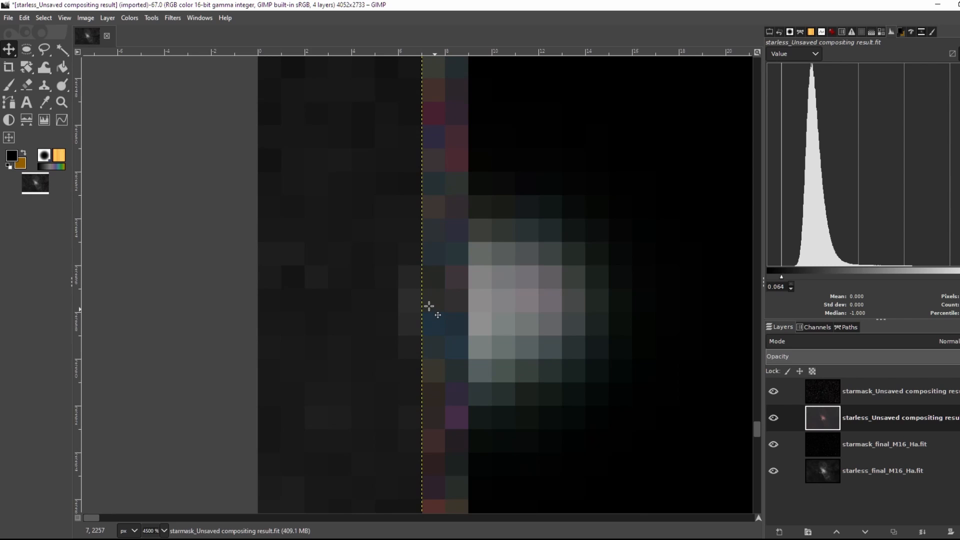
{"action": "key", "text": "Right"}
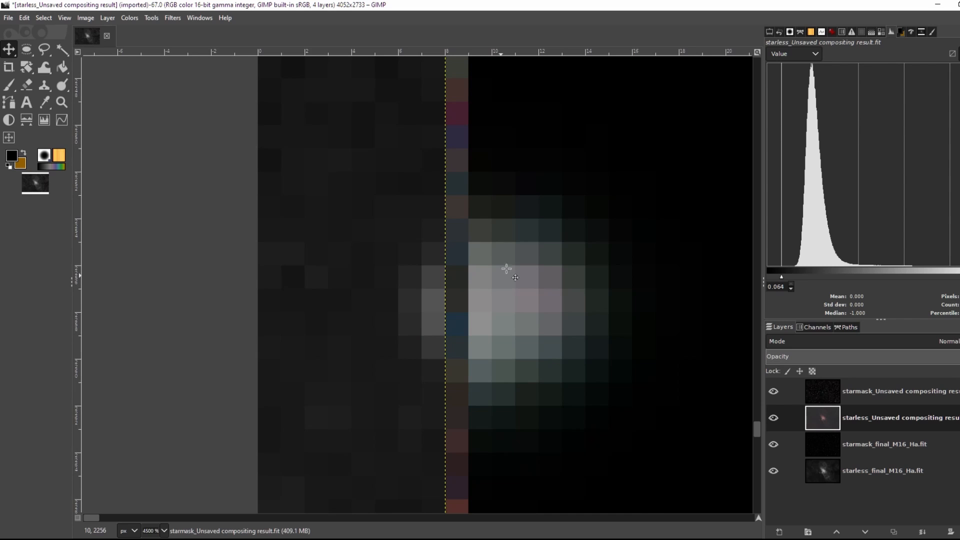
{"action": "key", "text": "Right"}
- Nudge the starless composite layer upward until its bottom edge lines up with the starmask composite's bottom edge
{"action": "scroll", "coordinate": [570, 283], "scroll_direction": "down", "scroll_amount": 20}
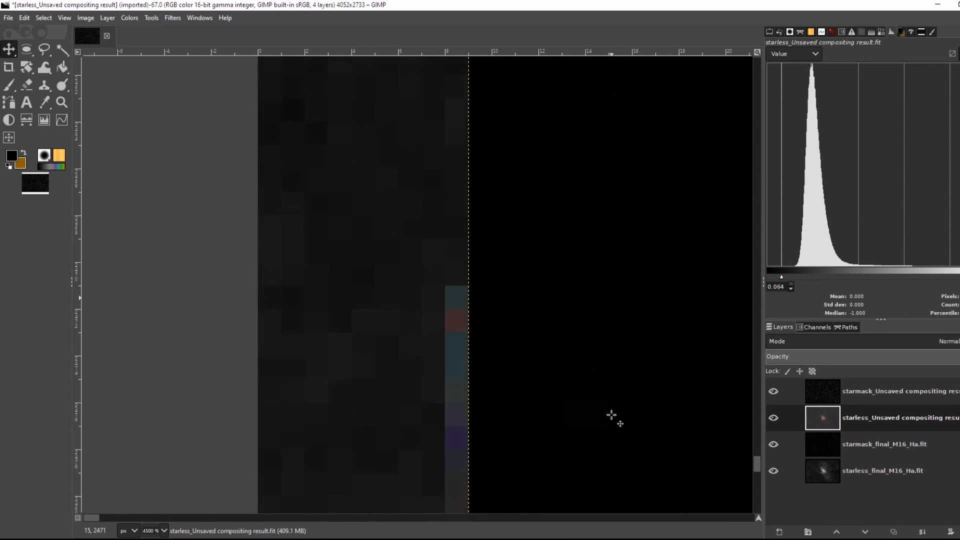
{"action": "scroll", "coordinate": [611, 415], "scroll_direction": "down", "scroll_amount": 4}
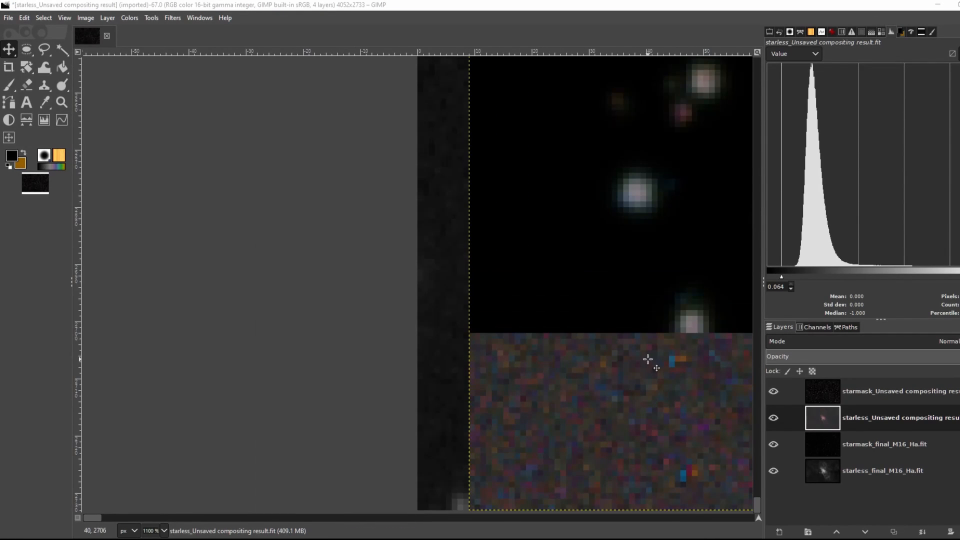
{"action": "left_click", "coordinate": [653, 334]}
{"action": "key", "text": "Up"}
{"action": "key", "text": "Up"}
{"action": "key", "text": "Up"}
{"action": "key", "text": "Up"}
{"action": "key", "text": "Up"}
{"action": "key", "text": "Up"}
{"action": "key", "text": "Up"}
{"action": "key", "text": "Up"}
{"action": "key", "text": "Up"}
{"action": "key", "text": "Up"}
{"action": "key", "text": "Up"}
{"action": "key", "text": "Up"}
{"action": "key", "text": "Up"}
{"action": "key", "text": "Up"}
{"action": "key", "text": "Up"}
{"action": "key", "text": "Up"}
{"action": "key", "text": "Up"}
{"action": "key", "text": "Up"}
{"action": "key", "text": "Up"}
{"action": "key", "text": "Up"}
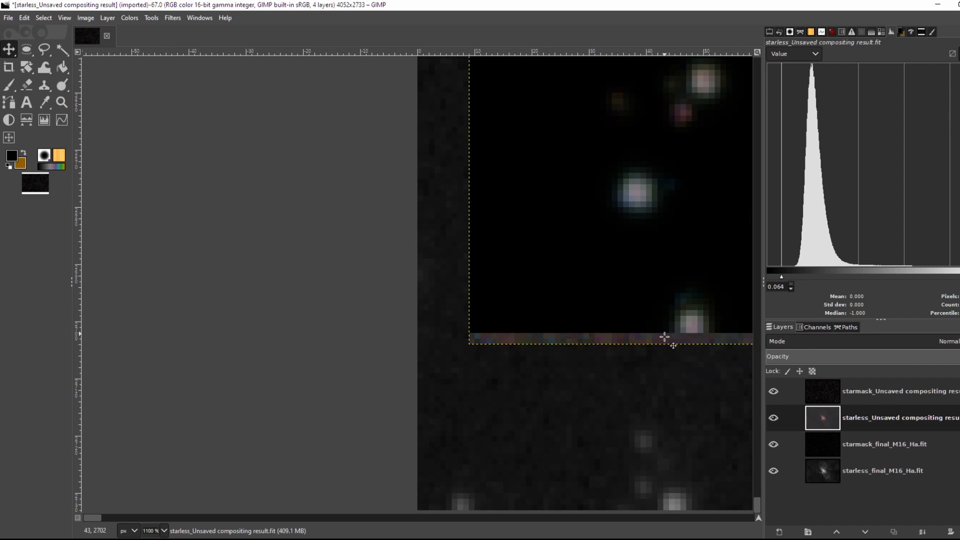
{"action": "scroll", "coordinate": [472, 337], "scroll_direction": "up", "scroll_amount": 6}
{"action": "key", "text": "Up"}
{"action": "key", "text": "Up"}
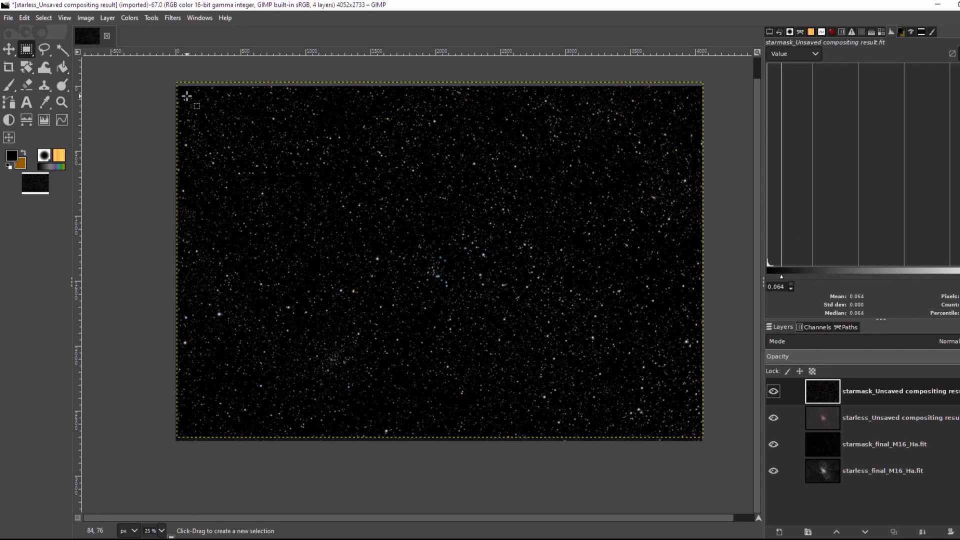
- Crop the image with a rectangular selection just inside the layer borders, keeping about 3976 x 2656 pixels
{"action": "left_click_drag", "start_coordinate": [183, 89], "coordinate": [700, 434]}
{"action": "left_click", "coordinate": [86, 19]}
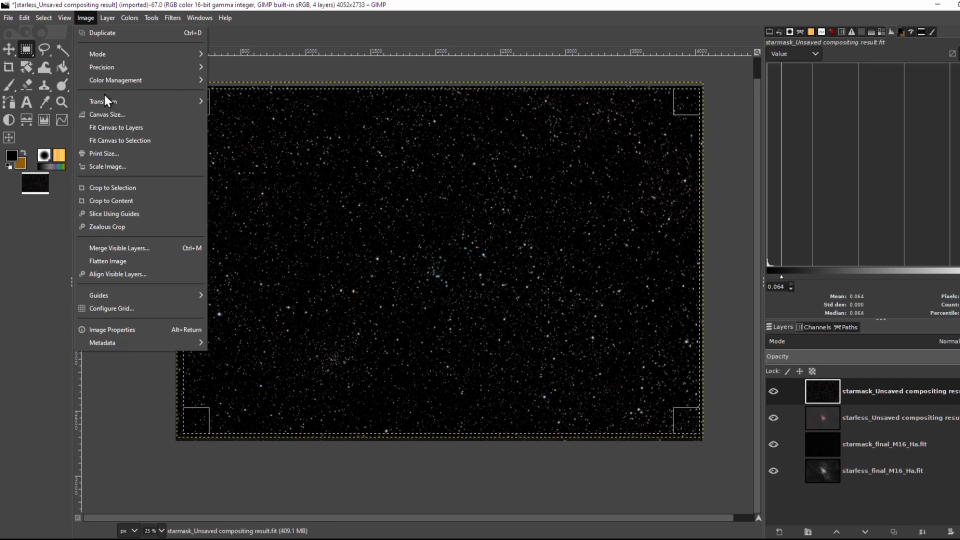
{"action": "left_click", "coordinate": [120, 188]}
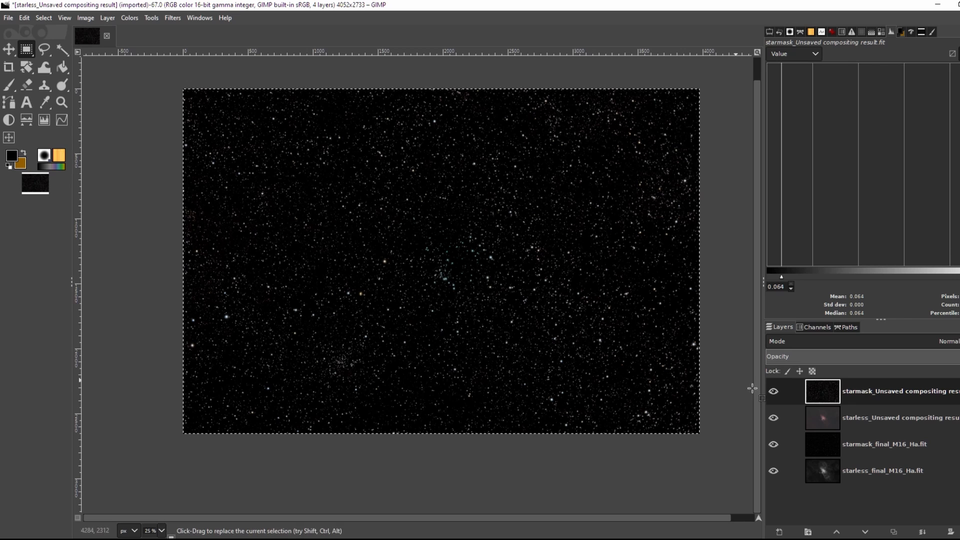
- Hide both composite layers and the Ha starmask so only starless_final_M16_Ha.fit shows, and view its nebula core up close
{"action": "left_click", "coordinate": [773, 418]}
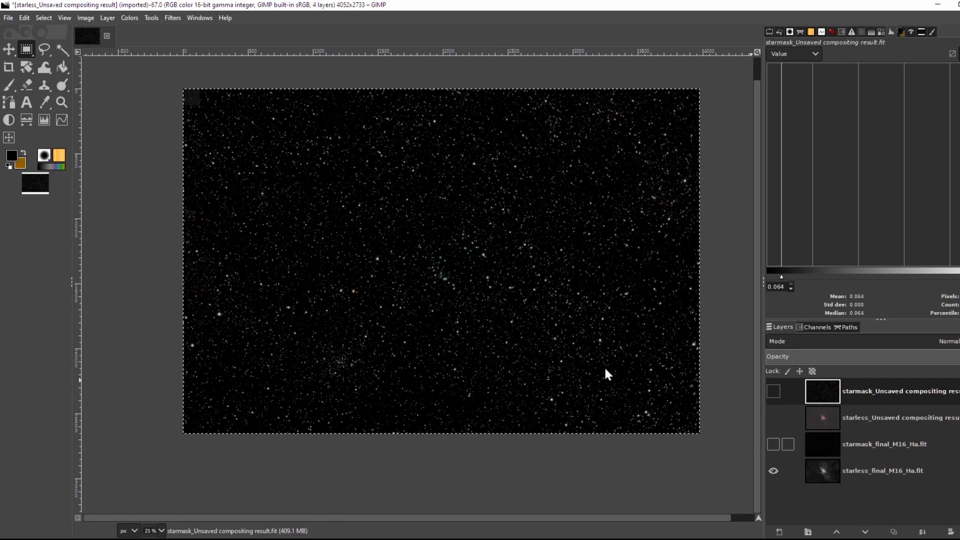
{"action": "scroll", "coordinate": [422, 217], "scroll_direction": "up", "scroll_amount": 2}
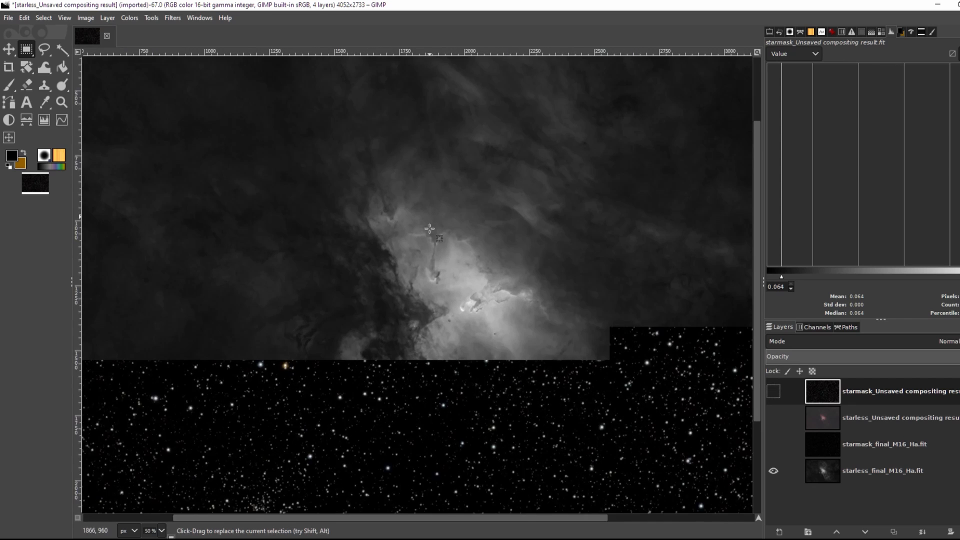
{"action": "scroll", "coordinate": [429, 228], "scroll_direction": "up", "scroll_amount": 1}
{"action": "left_click_drag", "start_coordinate": [544, 347], "coordinate": [398, 190]}
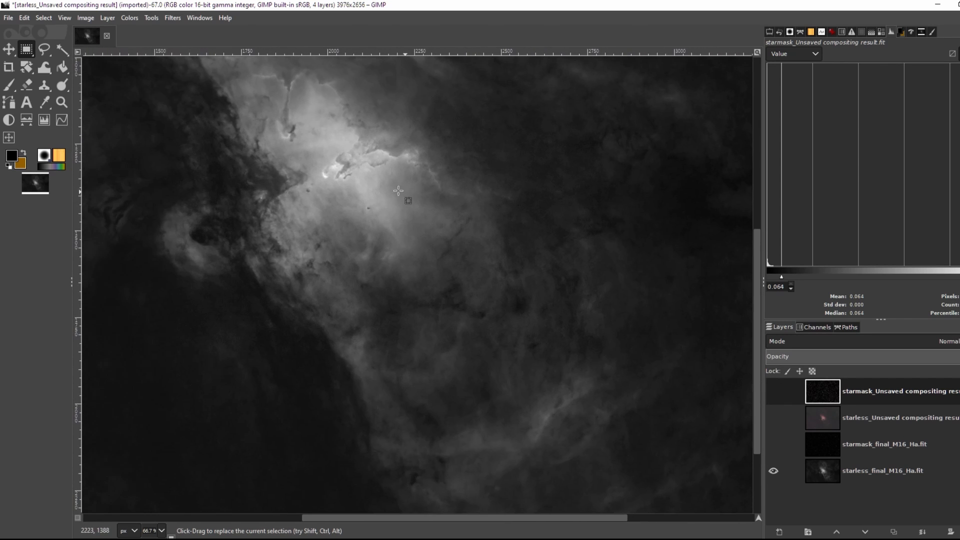
- Brighten the starless_final_M16_Ha.fit layer with Levels, setting the input gamma to 2.13
{"action": "left_click", "coordinate": [129, 18]}
{"action": "left_click", "coordinate": [150, 139]}
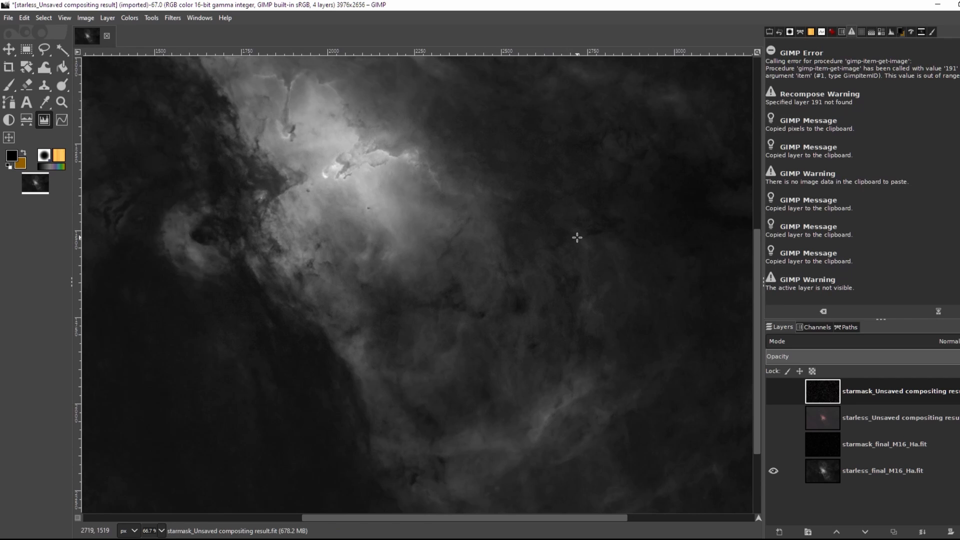
{"action": "left_click", "coordinate": [896, 478]}
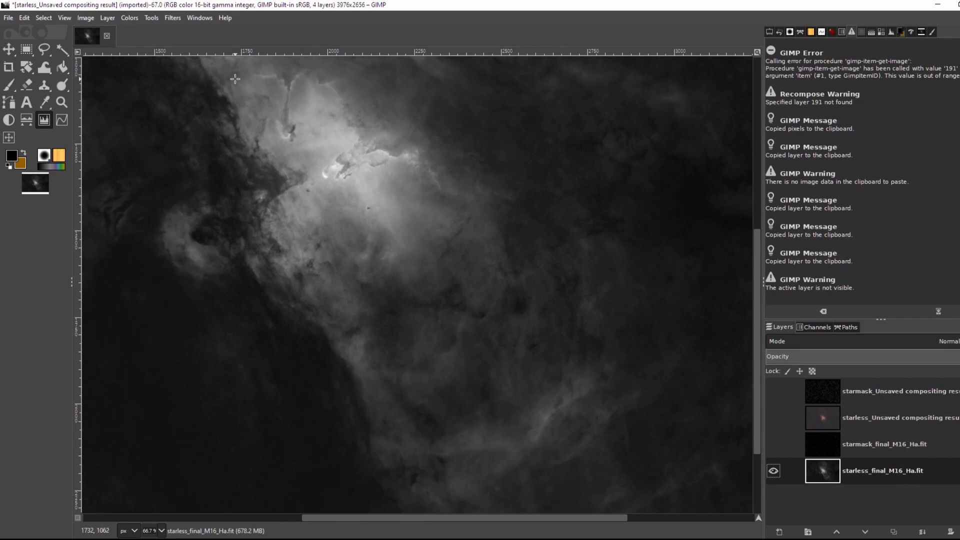
{"action": "left_click", "coordinate": [129, 17]}
{"action": "left_click", "coordinate": [148, 136]}
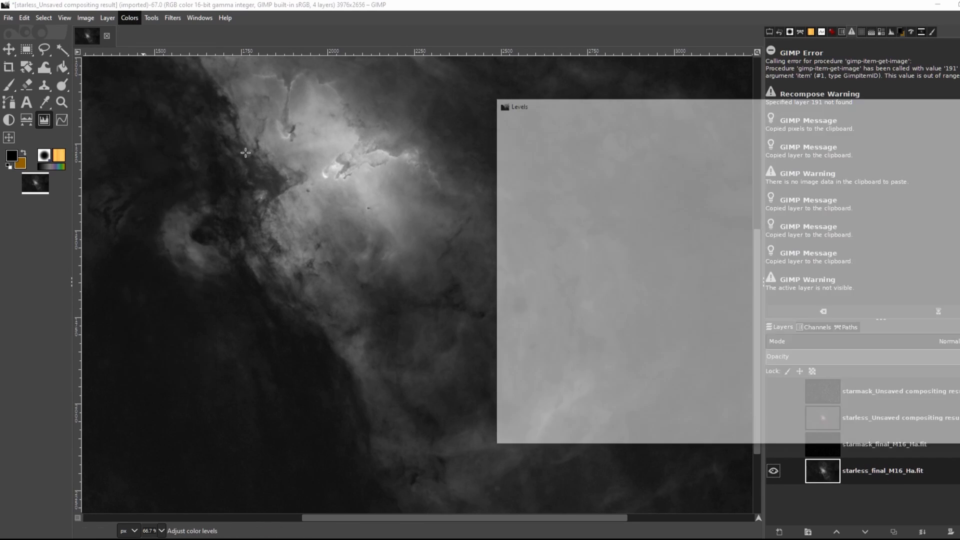
{"action": "left_click_drag", "start_coordinate": [754, 287], "coordinate": [675, 286]}
{"action": "scroll", "coordinate": [321, 275], "scroll_direction": "down", "scroll_amount": 2}
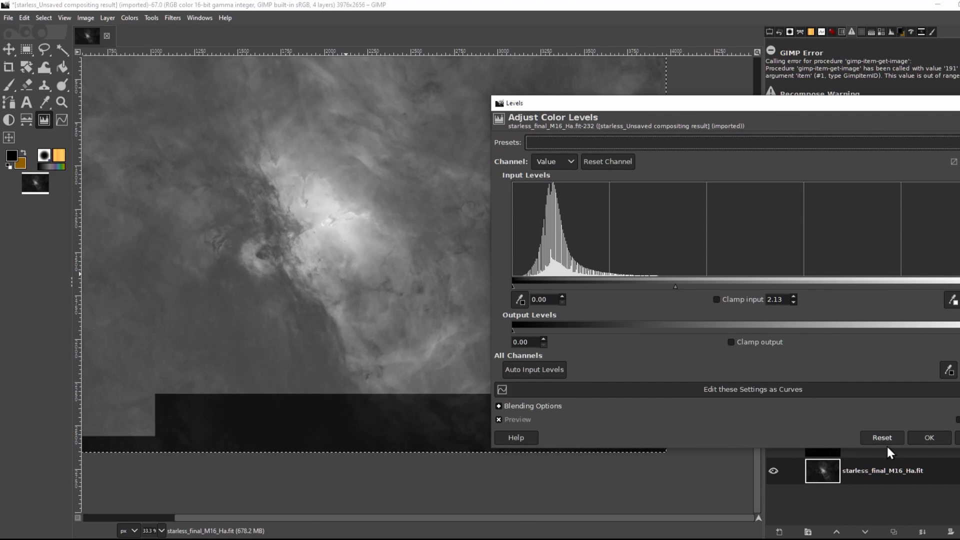
{"action": "left_click", "coordinate": [929, 438]}
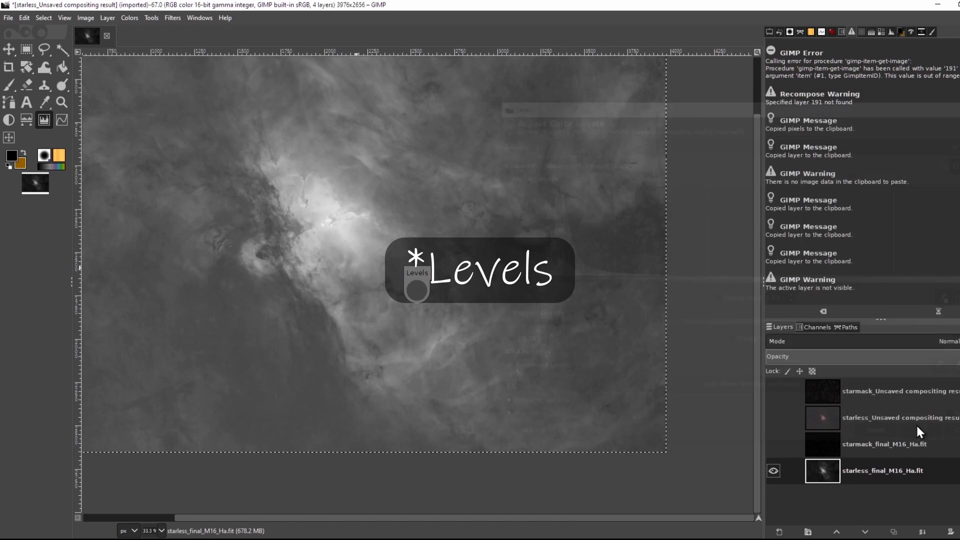
- Darken the background of the starless Ha layer with a second Levels adjustment that raises the black point to just below the histogram peak
{"action": "left_click", "coordinate": [130, 17]}
{"action": "left_click", "coordinate": [142, 125]}
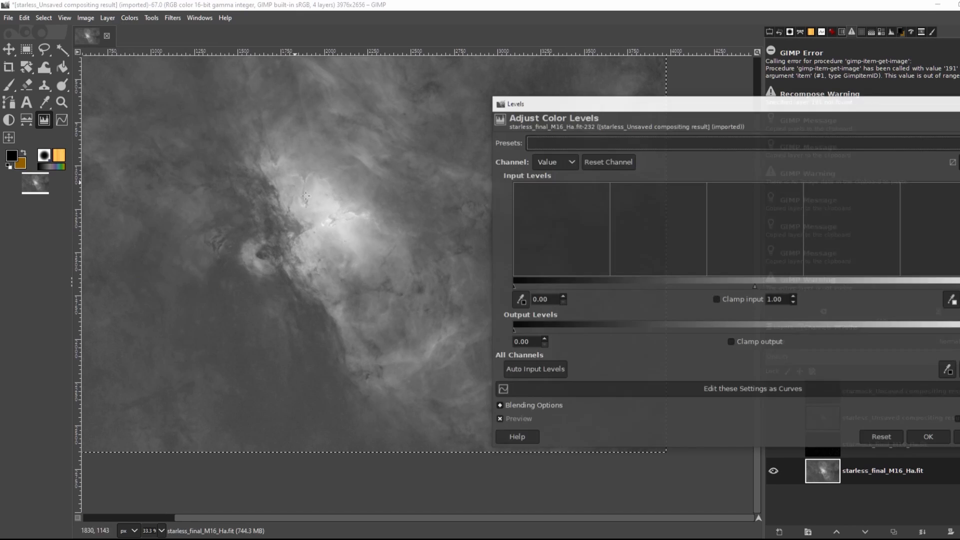
{"action": "left_click_drag", "start_coordinate": [513, 287], "coordinate": [596, 292]}
{"action": "left_click", "coordinate": [929, 437]}
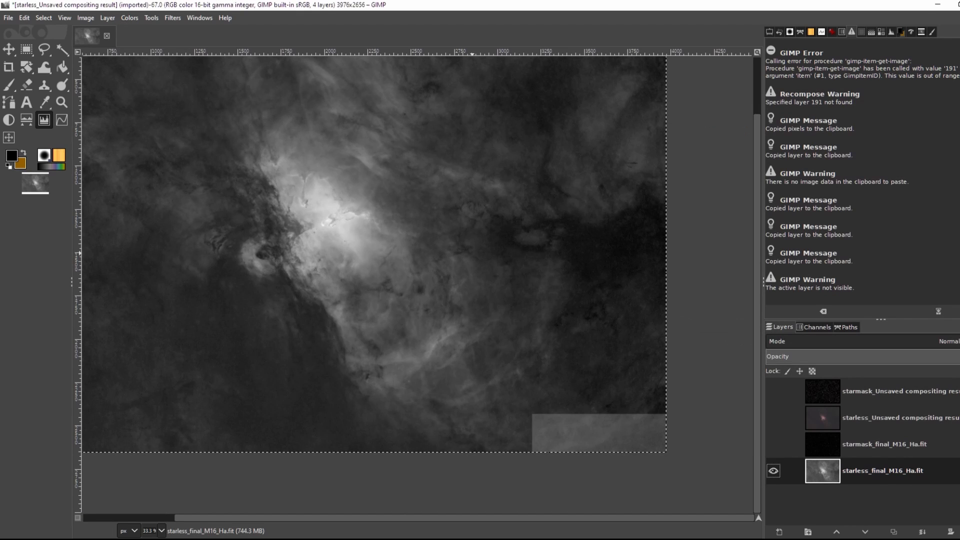
{"action": "scroll", "coordinate": [206, 238], "scroll_direction": "down", "scroll_amount": 1}
{"action": "scroll", "coordinate": [380, 270], "scroll_direction": "up", "scroll_amount": 3}
{"action": "scroll", "coordinate": [519, 246], "scroll_direction": "down", "scroll_amount": 3}
{"action": "scroll", "coordinate": [325, 237], "scroll_direction": "up", "scroll_amount": 3}
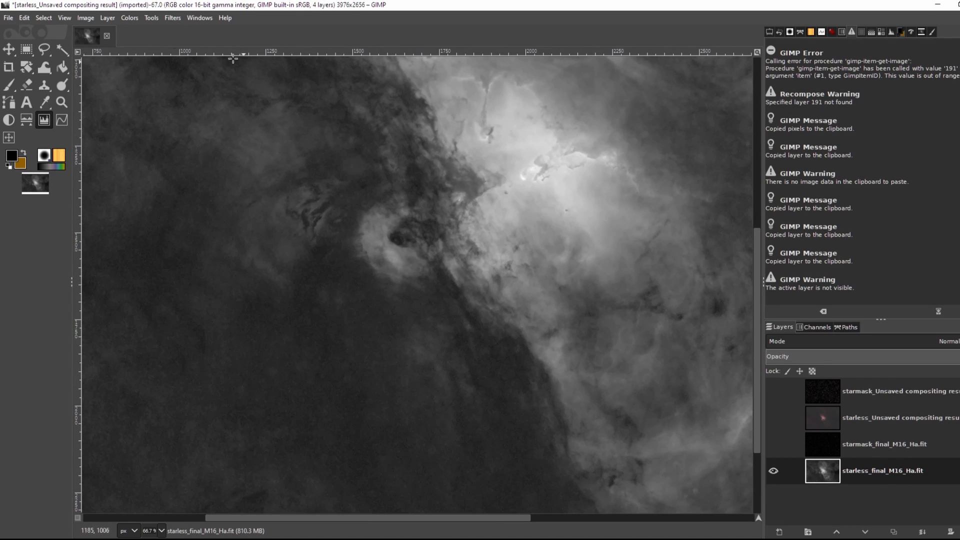
- Start a Curves adjustment on the starless Ha layer and add value points sampled from the image at inputs 18.00, 33.45 and 12.82
{"action": "left_click", "coordinate": [126, 18]}
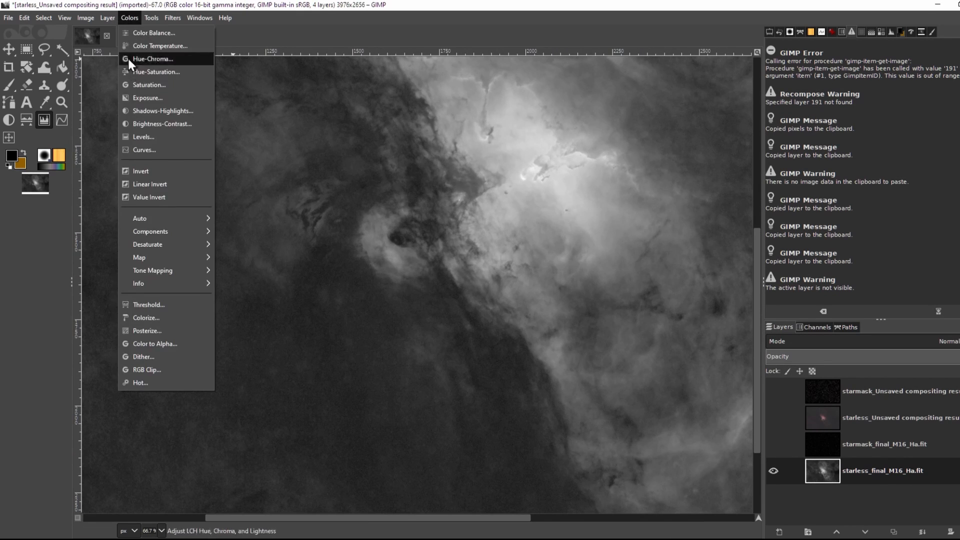
{"action": "left_click", "coordinate": [150, 146]}
{"action": "left_click", "coordinate": [433, 228], "text": "ctrl"}
{"action": "left_click_drag", "start_coordinate": [520, 29], "coordinate": [786, 38]}
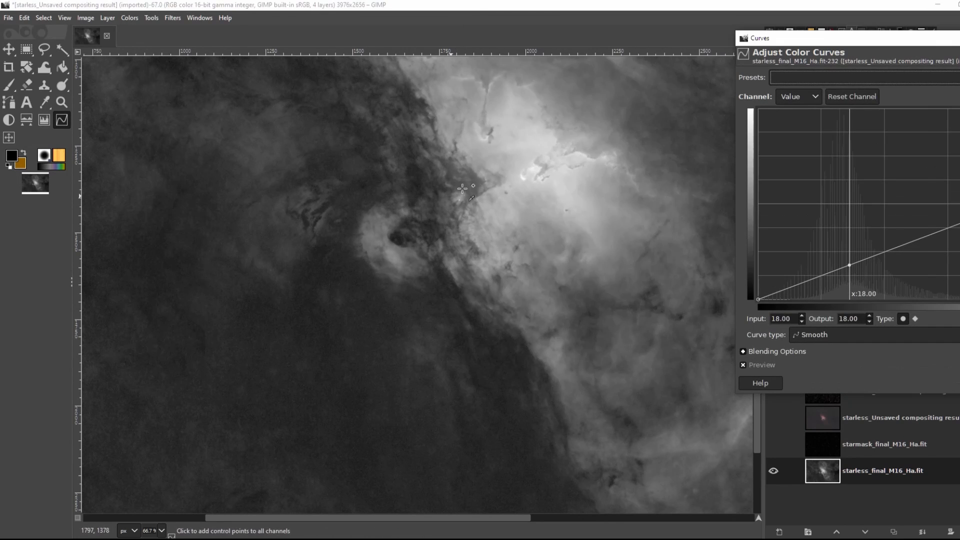
{"action": "left_click", "coordinate": [545, 193], "text": "ctrl"}
{"action": "mouse_move", "coordinate": [875, 44]}
{"action": "left_mouse_down"}
{"action": "mouse_move", "coordinate": [825, 37]}
{"action": "mouse_move", "coordinate": [887, 47]}
{"action": "left_mouse_up"}
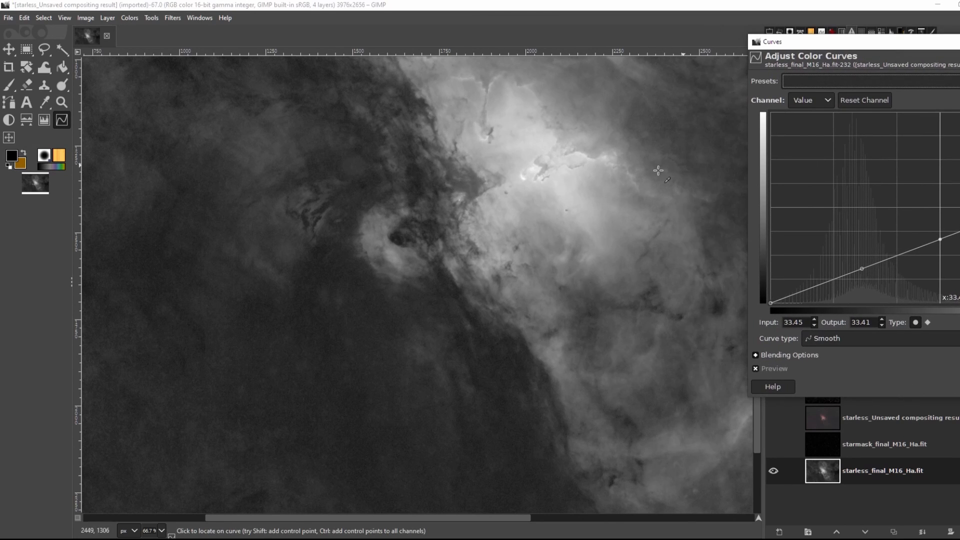
{"action": "scroll", "coordinate": [451, 327], "scroll_direction": "down", "scroll_amount": 2}
{"action": "left_click", "coordinate": [277, 392], "text": "ctrl"}
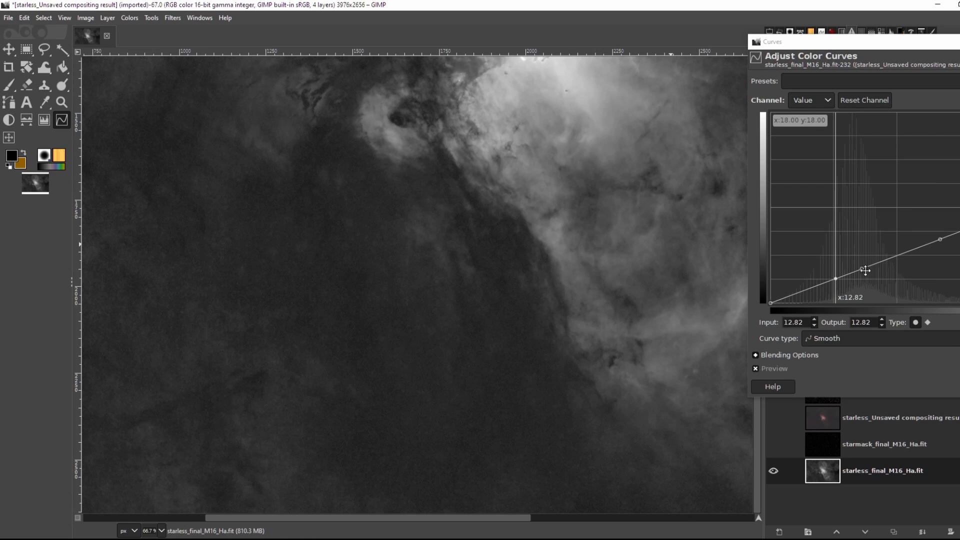
{"action": "scroll", "coordinate": [523, 274], "scroll_direction": "up", "scroll_amount": 4}
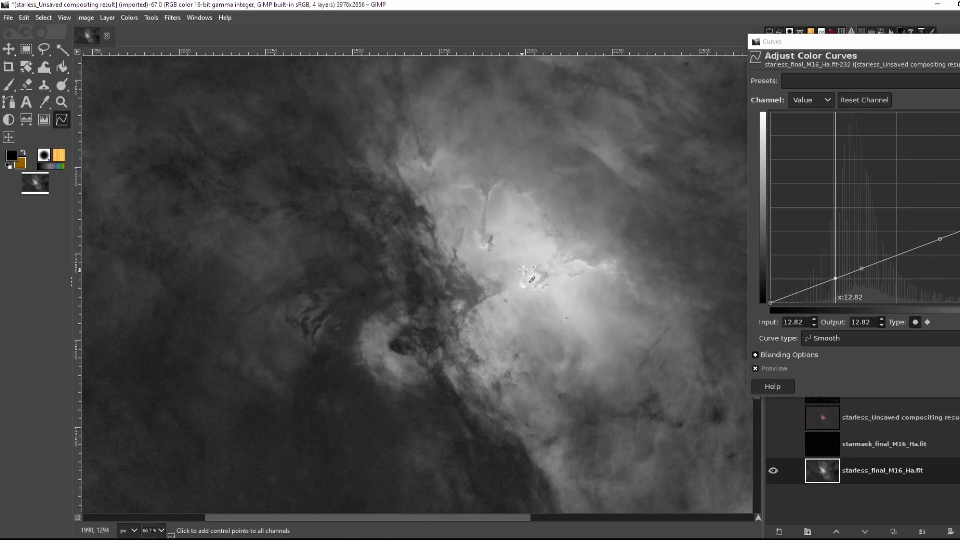
- Pull the shadow and midtone points of the value curve down to deepen the nebula's contrast, and apply the Curves adjustment
{"action": "left_click_drag", "start_coordinate": [911, 40], "coordinate": [699, 37]}
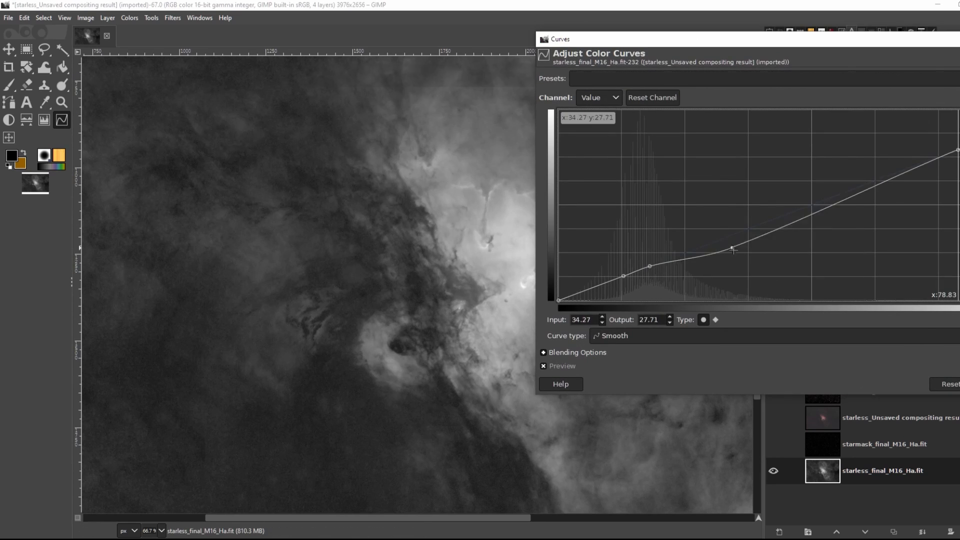
{"action": "left_click_drag", "start_coordinate": [649, 266], "coordinate": [624, 286]}
{"action": "left_click_drag", "start_coordinate": [651, 276], "coordinate": [651, 277]}
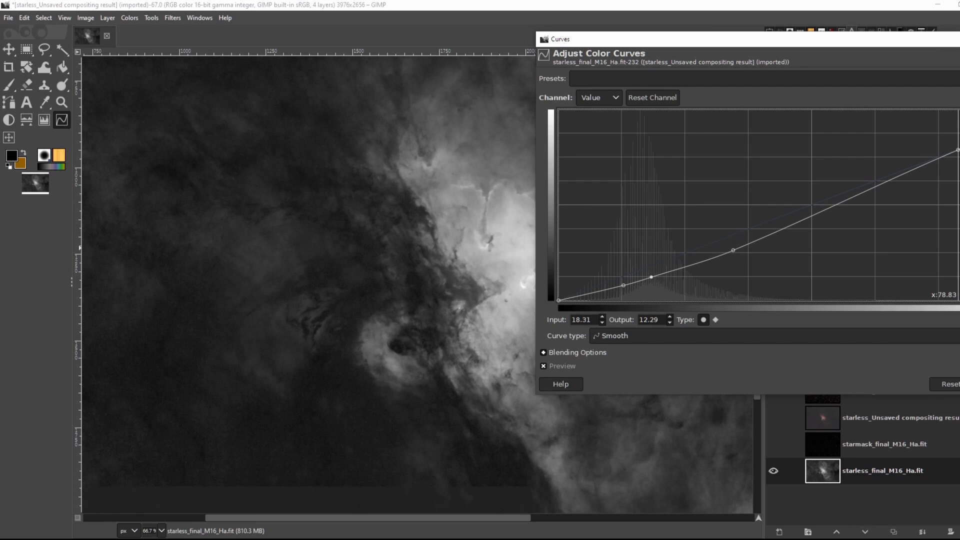
{"action": "scroll", "coordinate": [337, 287], "scroll_direction": "down", "scroll_amount": 3}
{"action": "scroll", "coordinate": [463, 326], "scroll_direction": "up", "scroll_amount": 1}
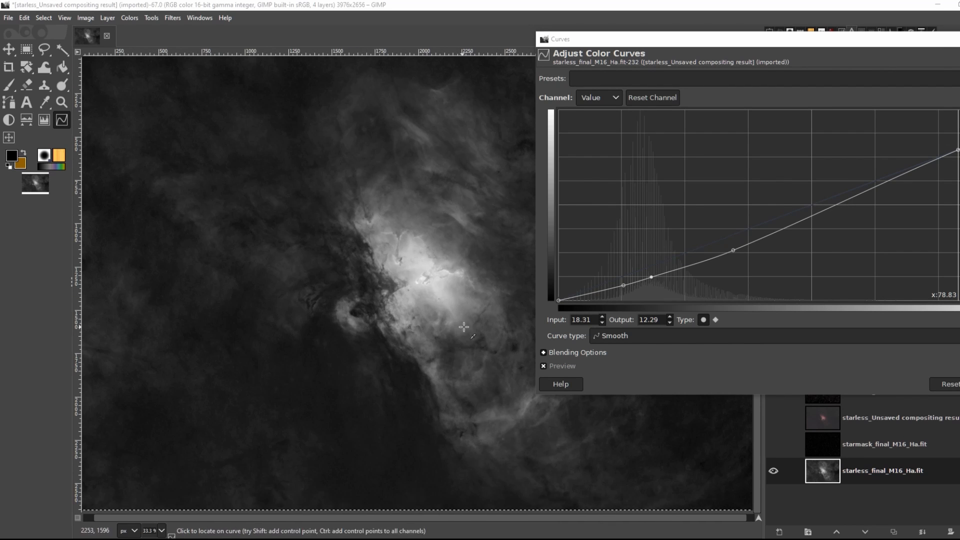
{"action": "mouse_move", "coordinate": [651, 278]}
{"action": "left_mouse_down"}
{"action": "mouse_move", "coordinate": [624, 287]}
{"action": "mouse_move", "coordinate": [652, 281]}
{"action": "left_mouse_up"}
{"action": "scroll", "coordinate": [470, 305], "scroll_direction": "up", "scroll_amount": 3}
{"action": "left_click_drag", "start_coordinate": [338, 263], "coordinate": [475, 176]}
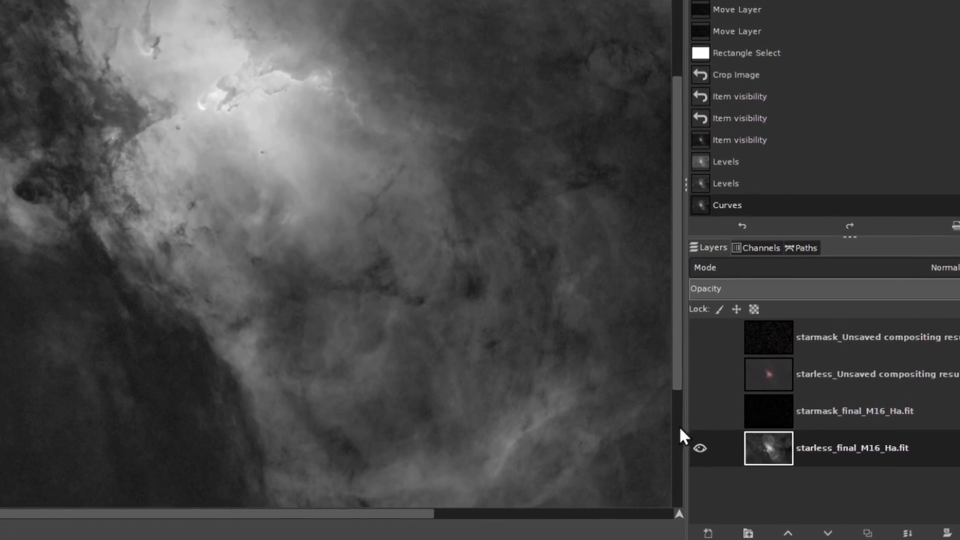
- Lower the starless composite layer to directly above starless_final_M16_Ha.fit and make it visible
{"action": "left_click", "coordinate": [849, 371]}
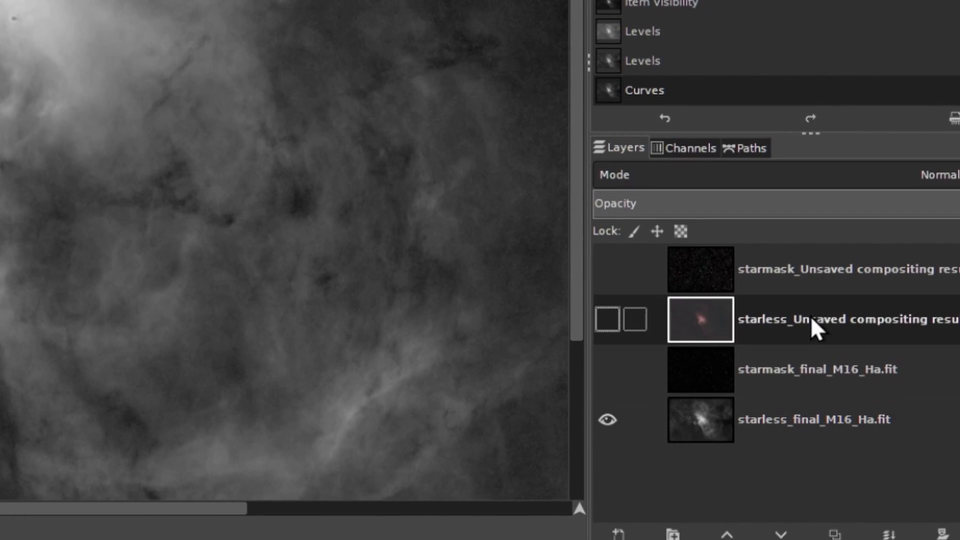
{"action": "left_click", "coordinate": [782, 533]}
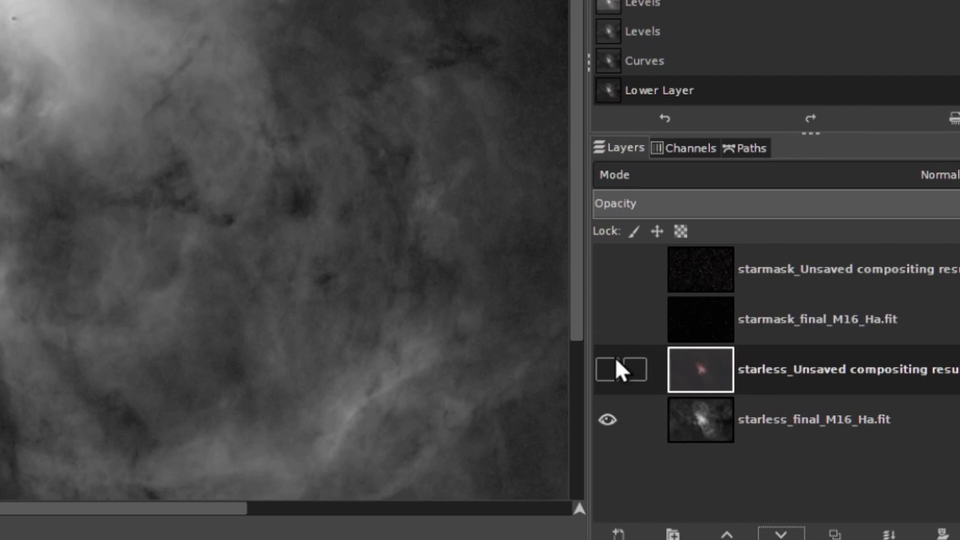
{"action": "left_click", "coordinate": [607, 370]}
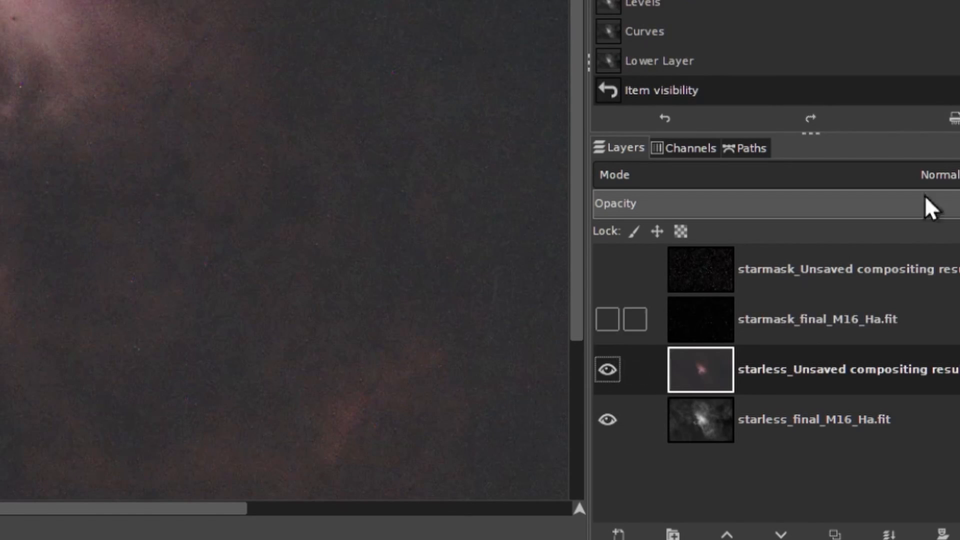
- Set the starless composite layer's blend mode to LCh Color
{"action": "left_click", "coordinate": [943, 173]}
{"action": "scroll", "coordinate": [867, 113], "scroll_direction": "down", "scroll_amount": 4}
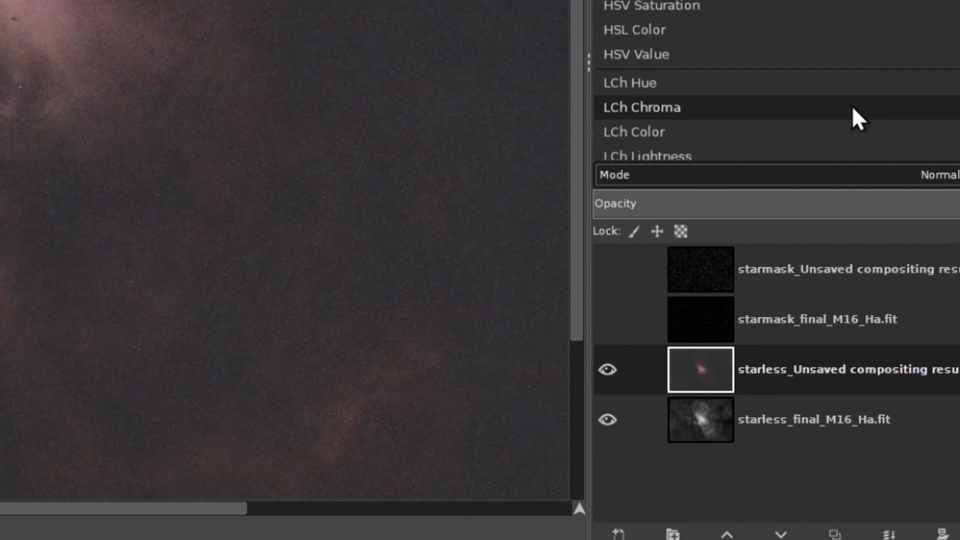
{"action": "scroll", "coordinate": [822, 140], "scroll_direction": "down", "scroll_amount": 1}
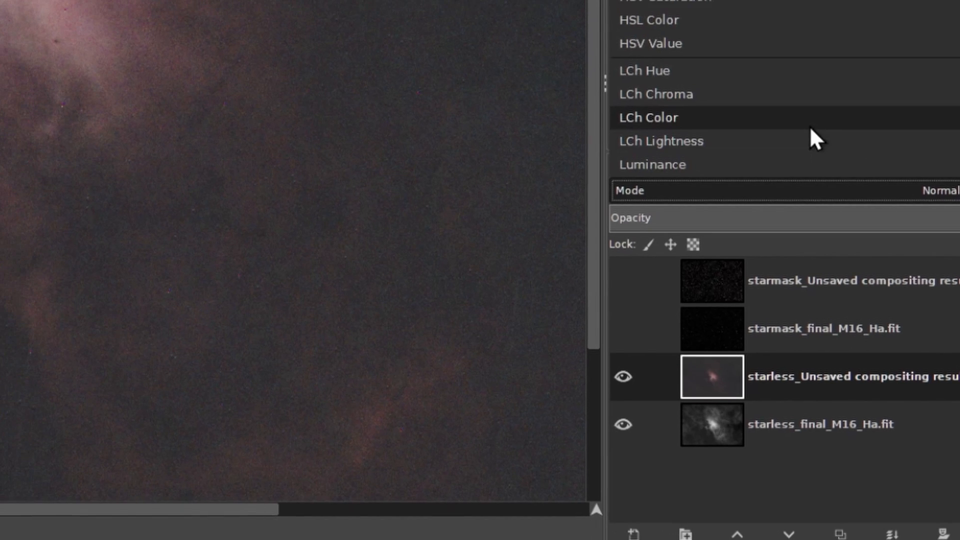
{"action": "left_click", "coordinate": [801, 100]}
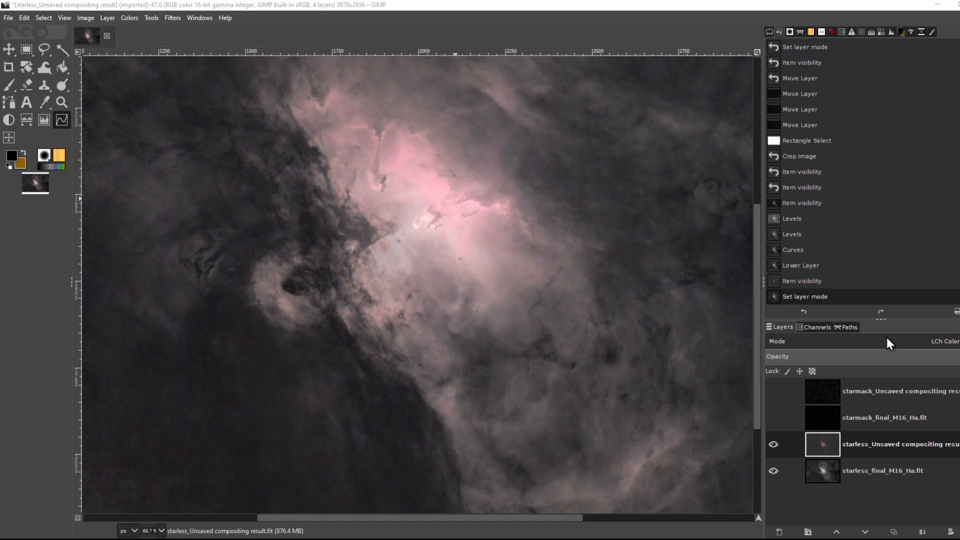
- Decompose the starless composite layer into separate red, green and blue layers in a new image, and return to the original image
{"action": "scroll", "coordinate": [482, 241], "scroll_direction": "down", "scroll_amount": 1, "text": "ctrl"}
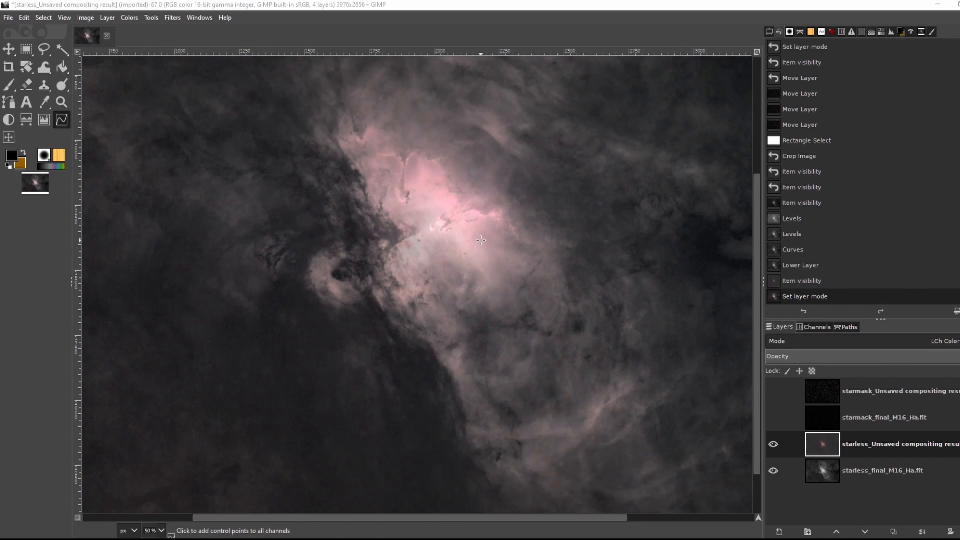
{"action": "scroll", "coordinate": [495, 229], "scroll_direction": "up", "scroll_amount": 3}
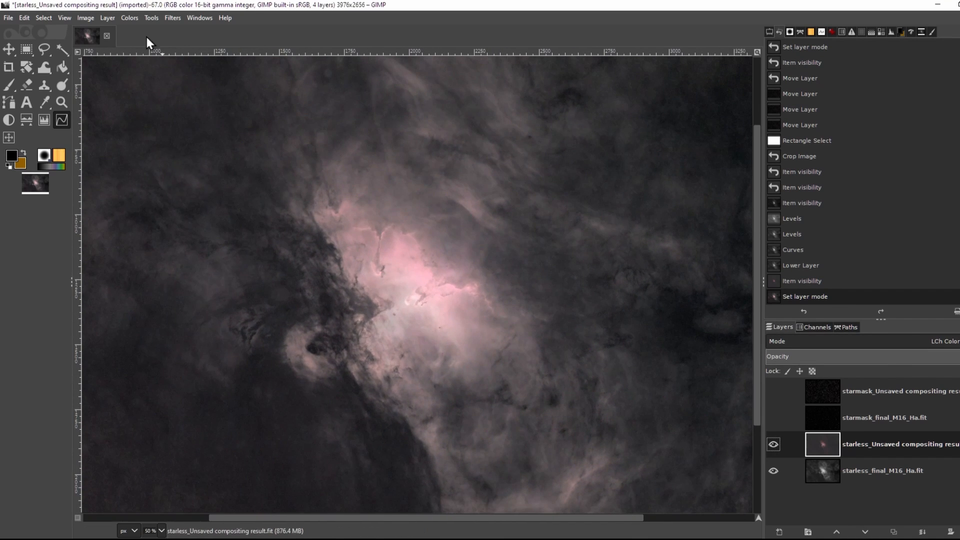
{"action": "left_click", "coordinate": [128, 18]}
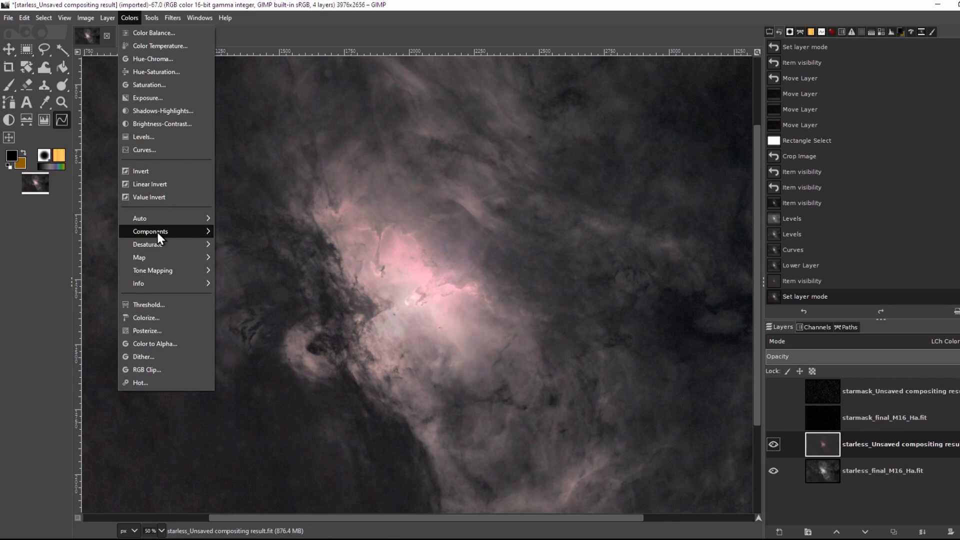
{"action": "mouse_move", "coordinate": [157, 232]}
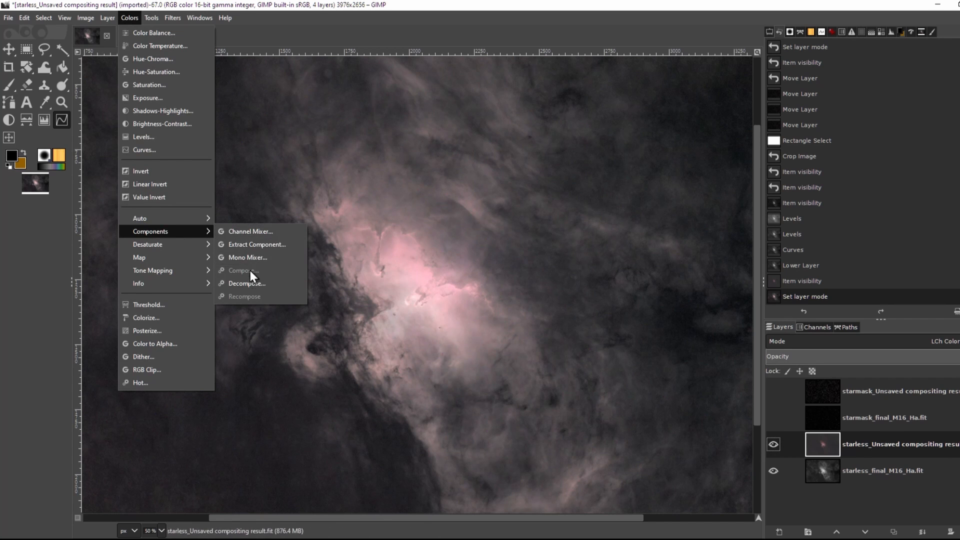
{"action": "left_click", "coordinate": [247, 283]}
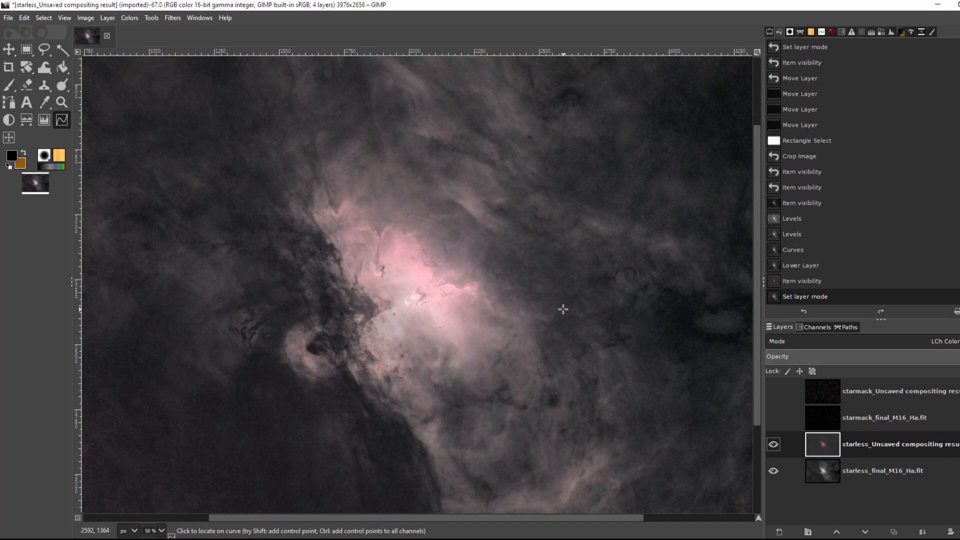
{"action": "left_click", "coordinate": [513, 327]}
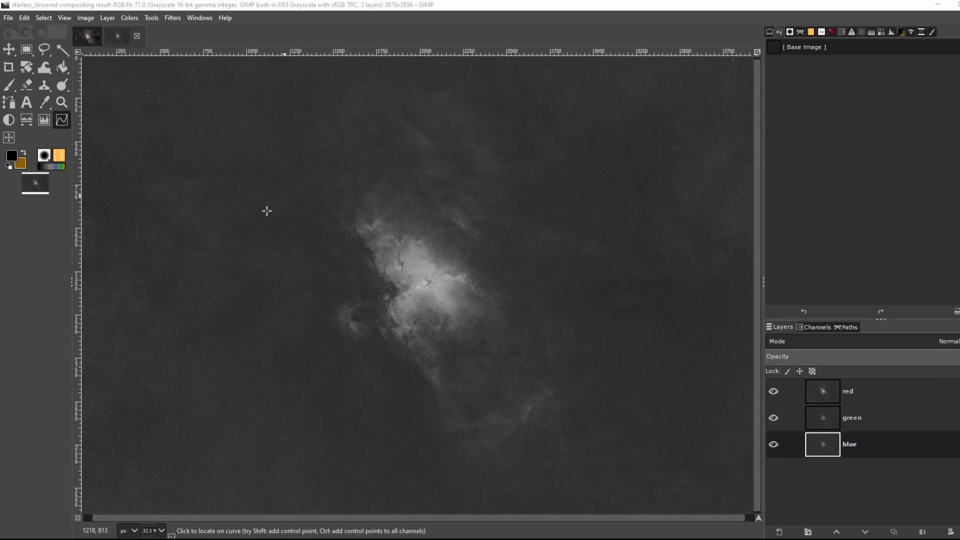
{"action": "left_click", "coordinate": [80, 35]}
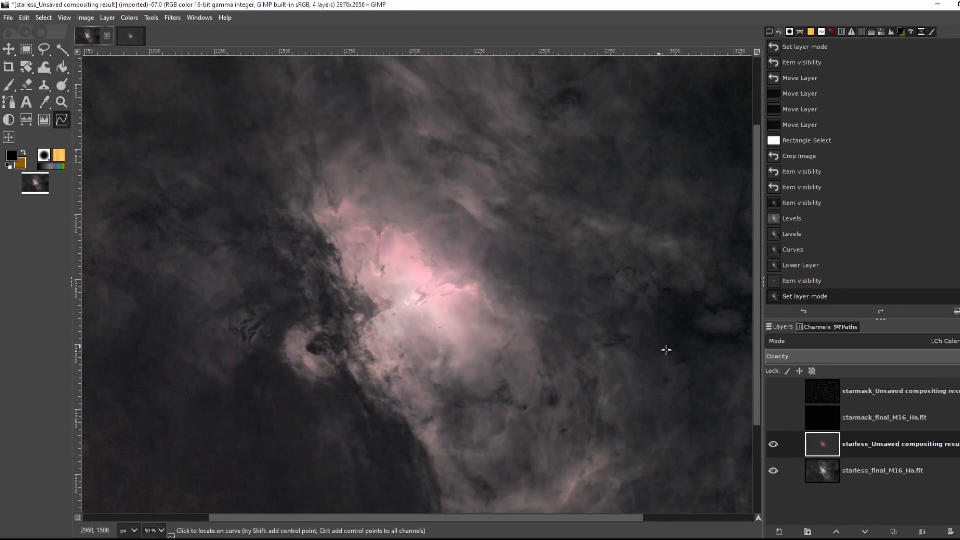
- Hide the starless composite layer and copy the contents of the starless_final_M16_Ha.fit layer
{"action": "left_click", "coordinate": [869, 475]}
{"action": "left_click", "coordinate": [774, 444]}
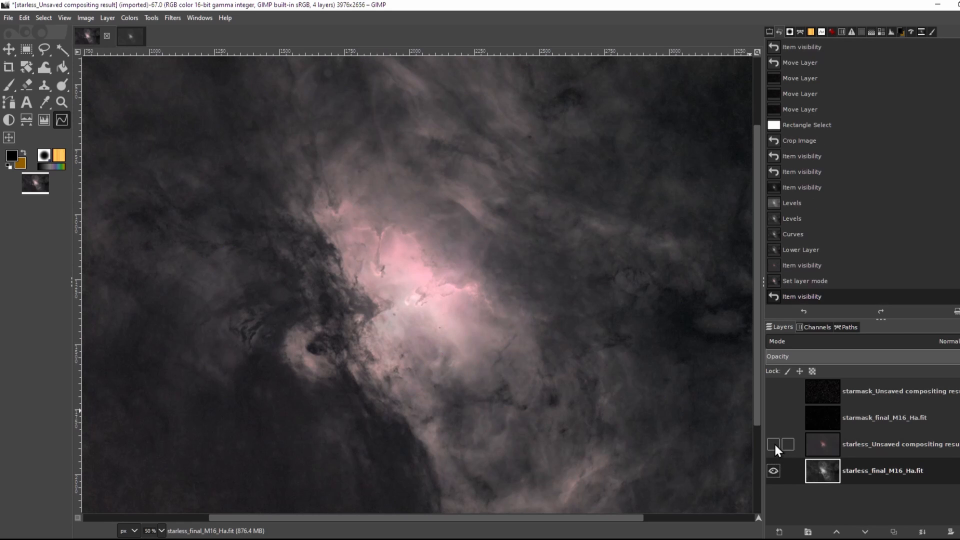
{"action": "right_click", "coordinate": [851, 470]}
{"action": "right_click", "coordinate": [546, 354]}
{"action": "right_click", "coordinate": [547, 354]}
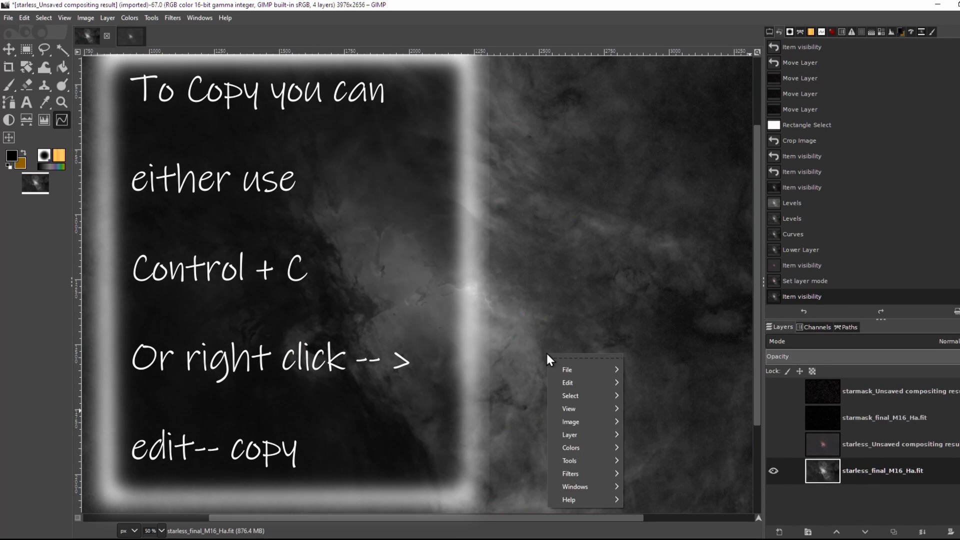
{"action": "mouse_move", "coordinate": [566, 384]}
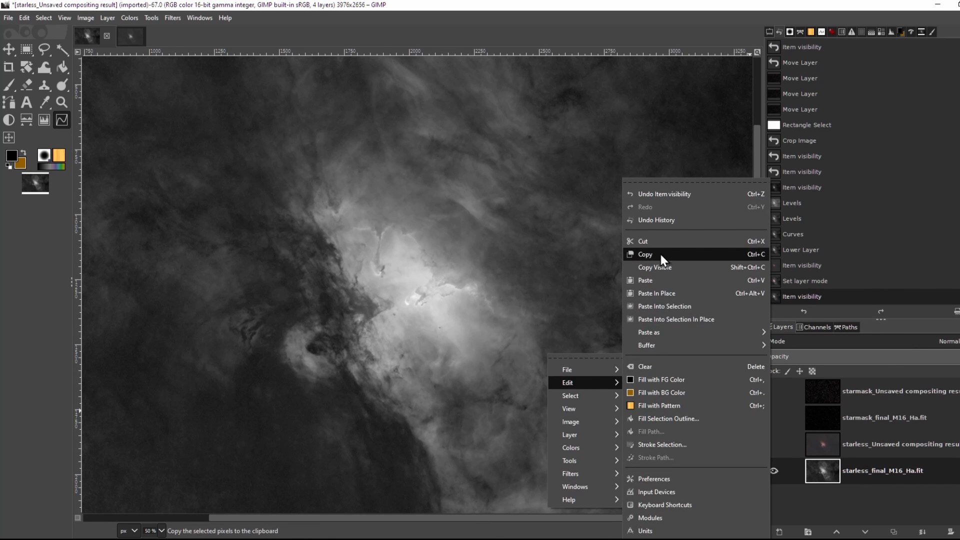
{"action": "left_click", "coordinate": [661, 254]}
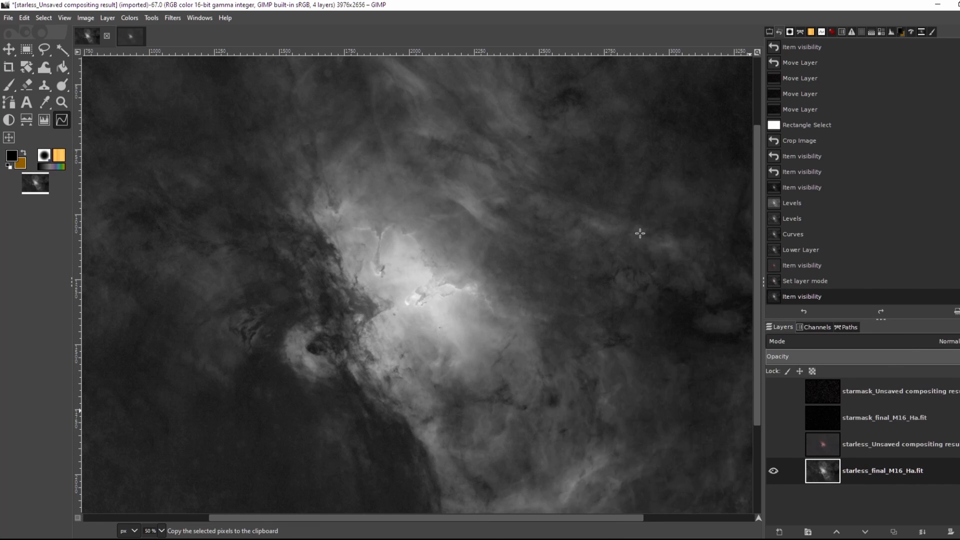
- Paste the copied Ha image above the red layer in the decomposed image and convert the floating selection to a new layer
{"action": "left_click", "coordinate": [127, 33]}
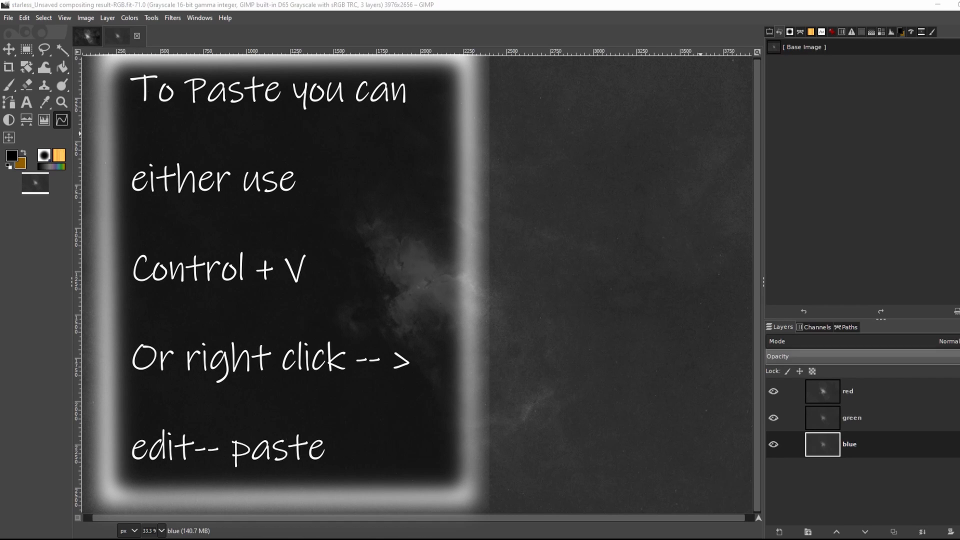
{"action": "left_click", "coordinate": [898, 392]}
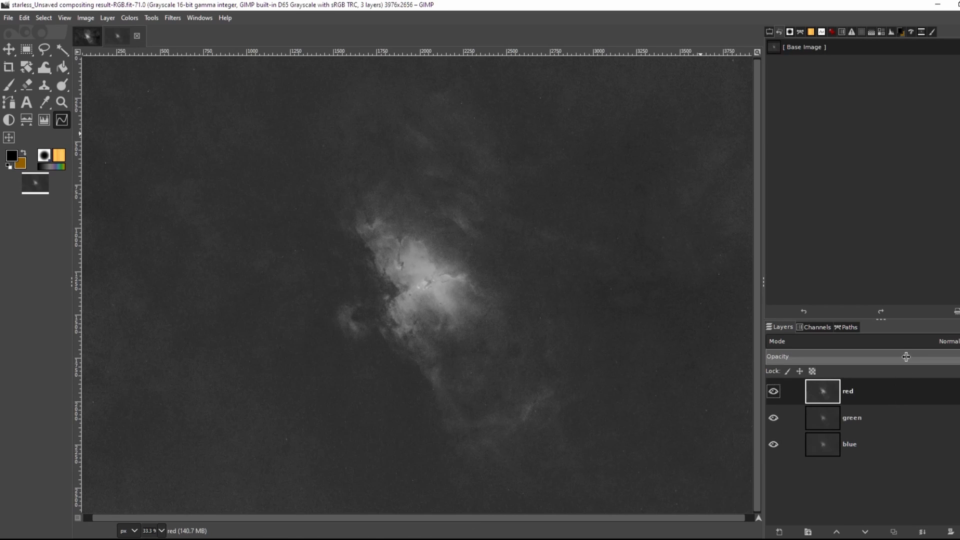
{"action": "key", "text": "ctrl+v"}
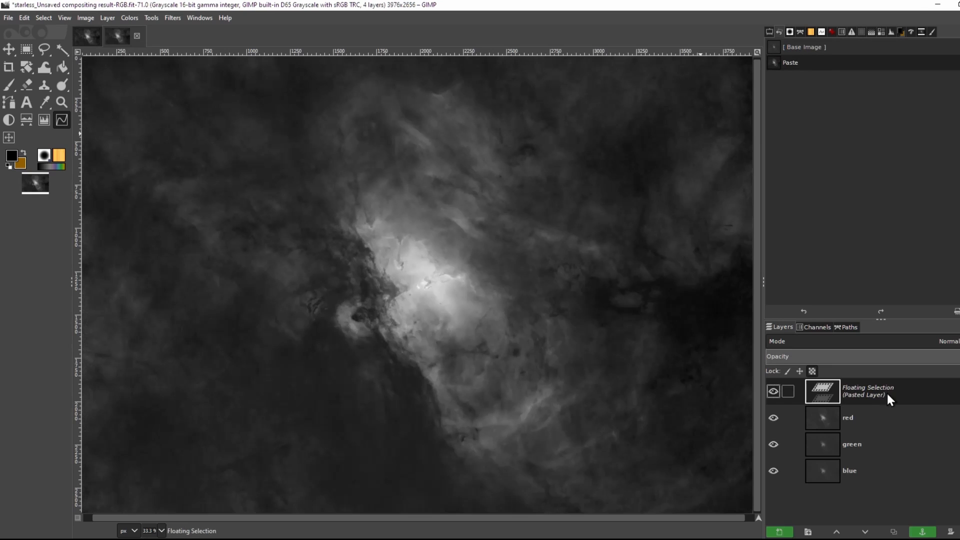
{"action": "right_click", "coordinate": [885, 391]}
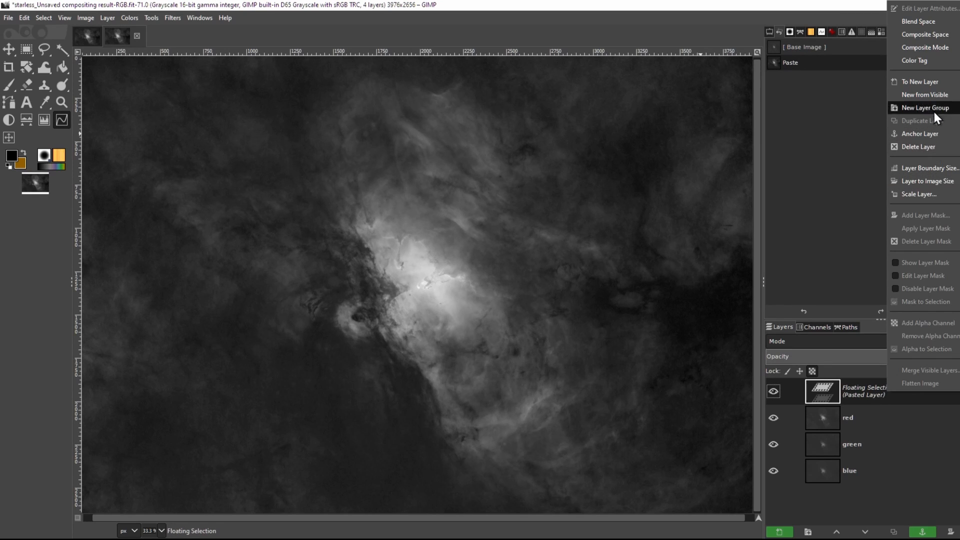
{"action": "left_click", "coordinate": [930, 81]}
- Set the pasted Ha layer's blend mode to Screen and merge it down into the red layer
{"action": "left_click", "coordinate": [890, 342]}
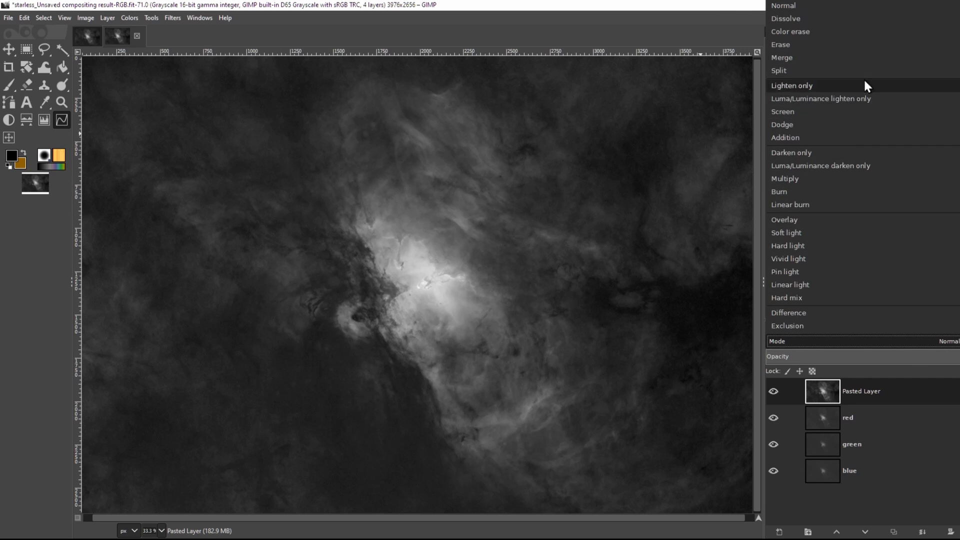
{"action": "left_click", "coordinate": [817, 115]}
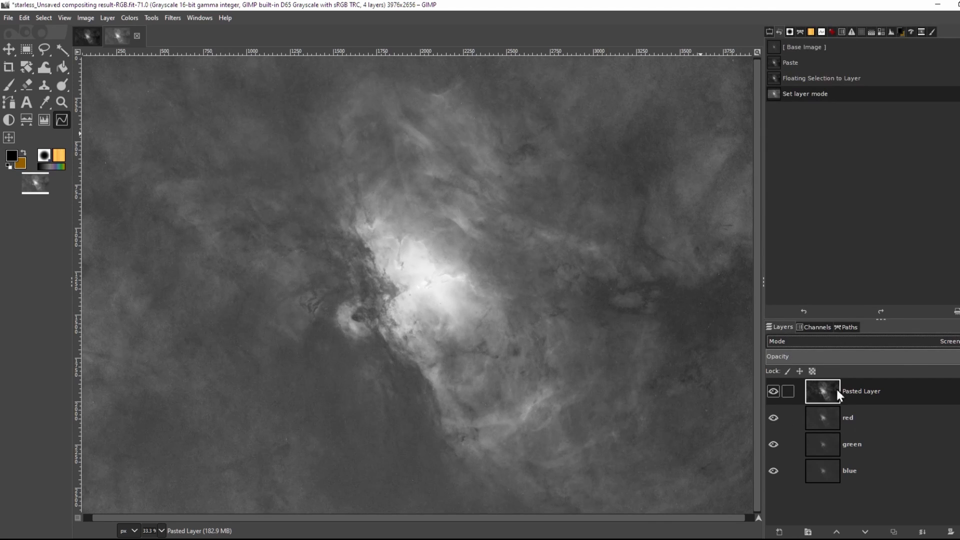
{"action": "right_click", "coordinate": [859, 388]}
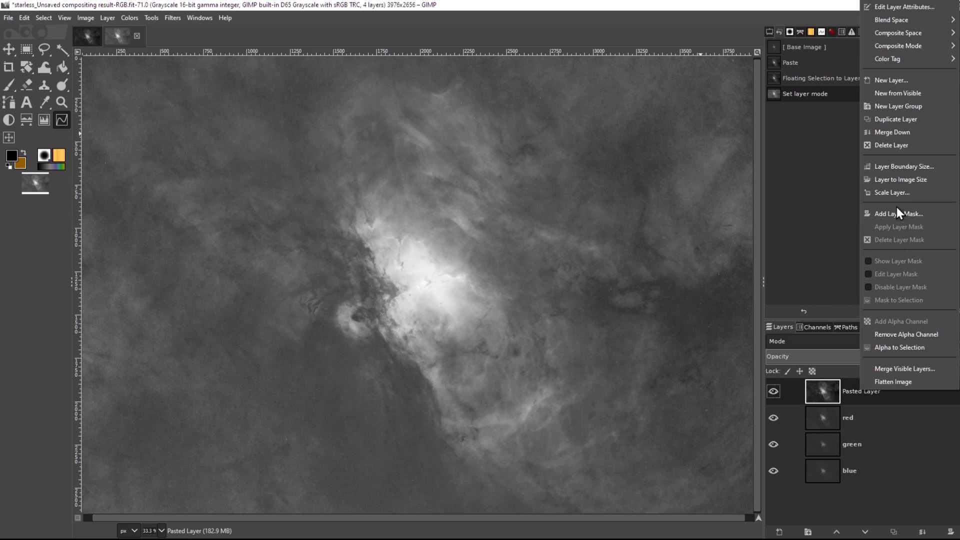
{"action": "left_click", "coordinate": [901, 133]}
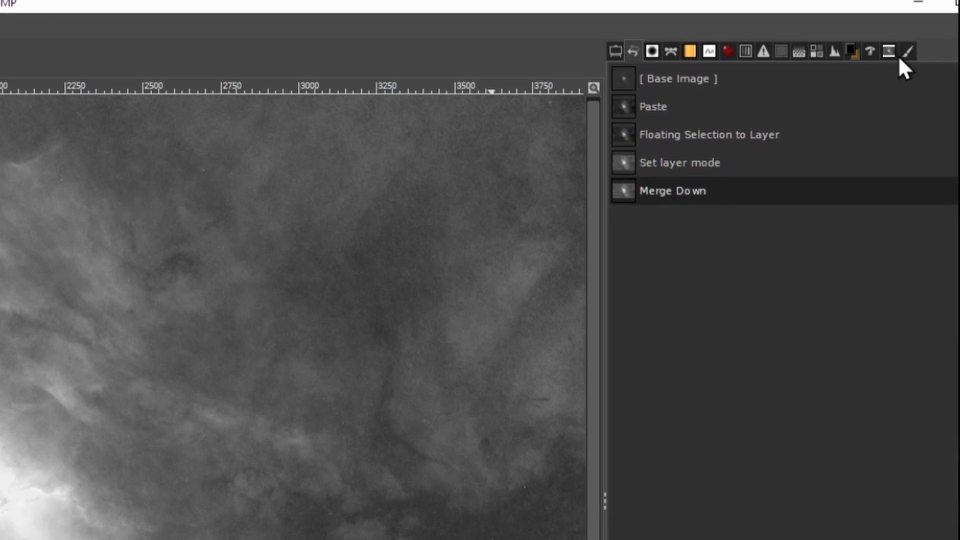
- Display the histogram of the merged red layer to examine its mean and median values
{"action": "left_click", "coordinate": [835, 51]}
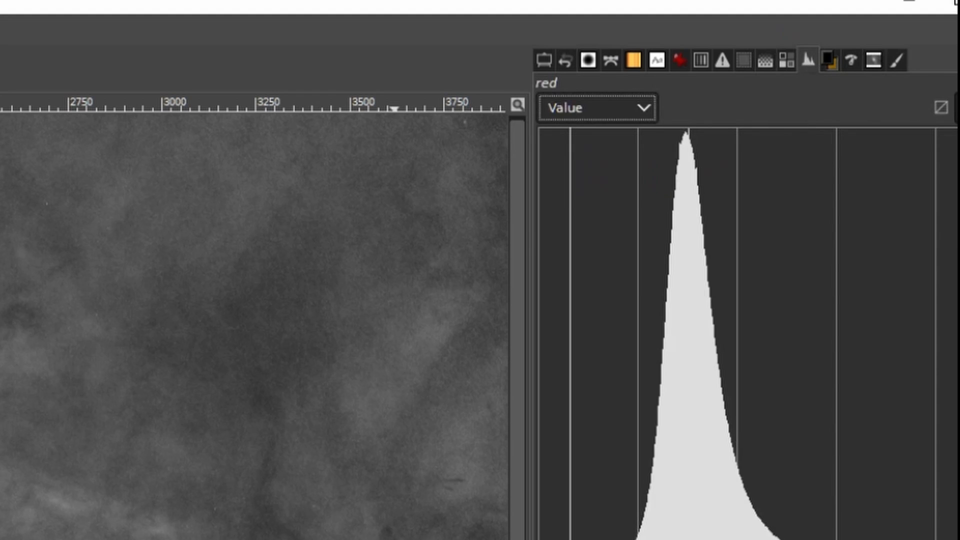
{"action": "left_click", "coordinate": [957, 60]}
{"action": "mouse_move", "coordinate": [945, 66]}
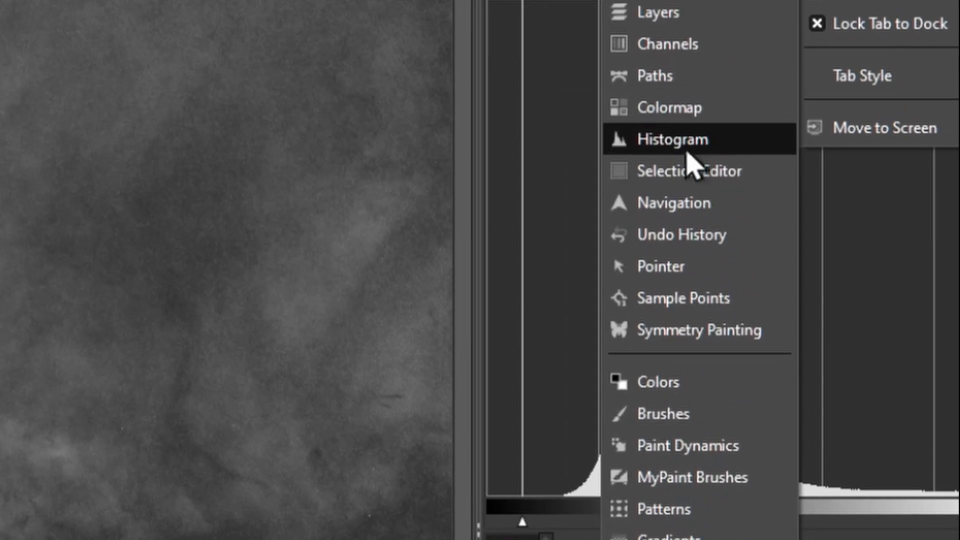
{"action": "left_click", "coordinate": [703, 252]}
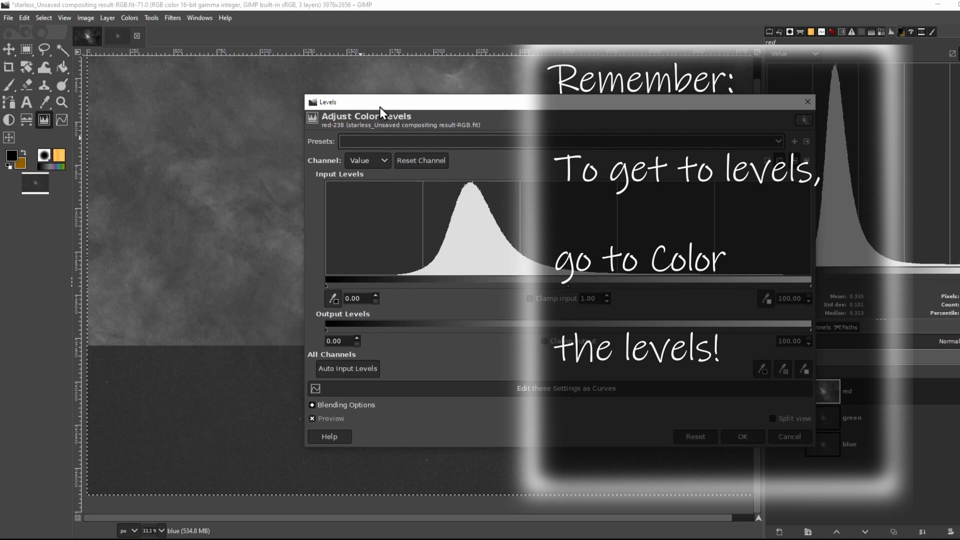
- Darken the red layer with Levels by lowering its midtone input to slightly below 0.70, and apply the adjustment
{"action": "left_click_drag", "start_coordinate": [379, 107], "coordinate": [232, 97]}
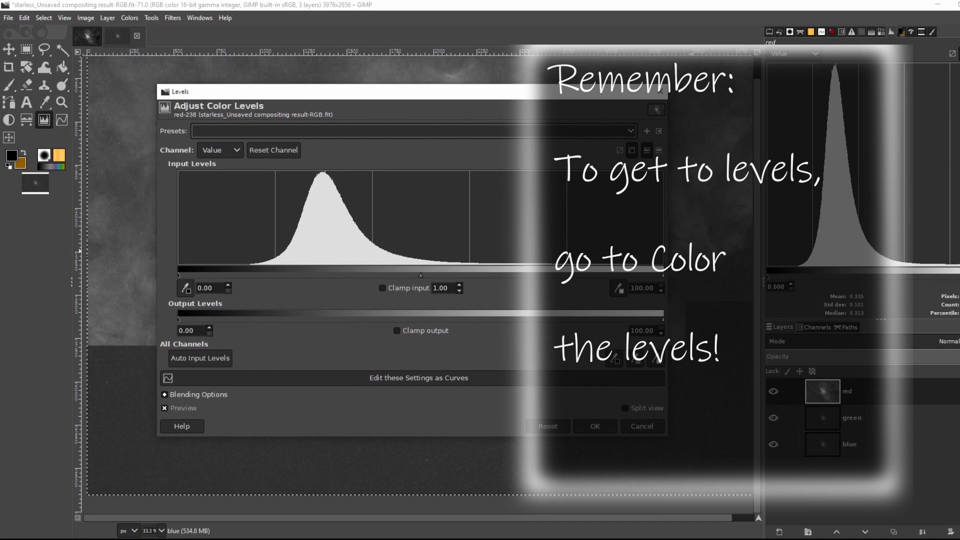
{"action": "left_click_drag", "start_coordinate": [420, 274], "coordinate": [448, 275]}
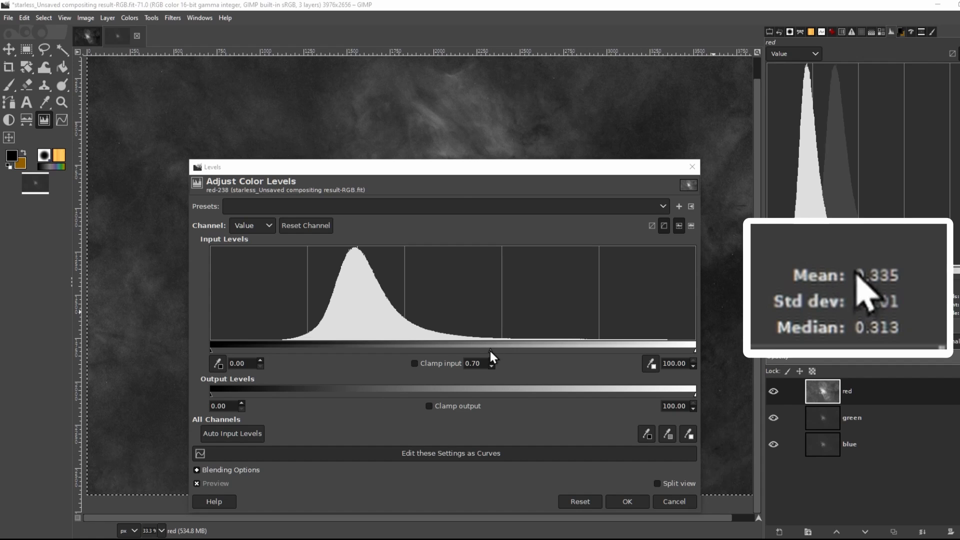
{"action": "left_click_drag", "start_coordinate": [489, 349], "coordinate": [496, 349]}
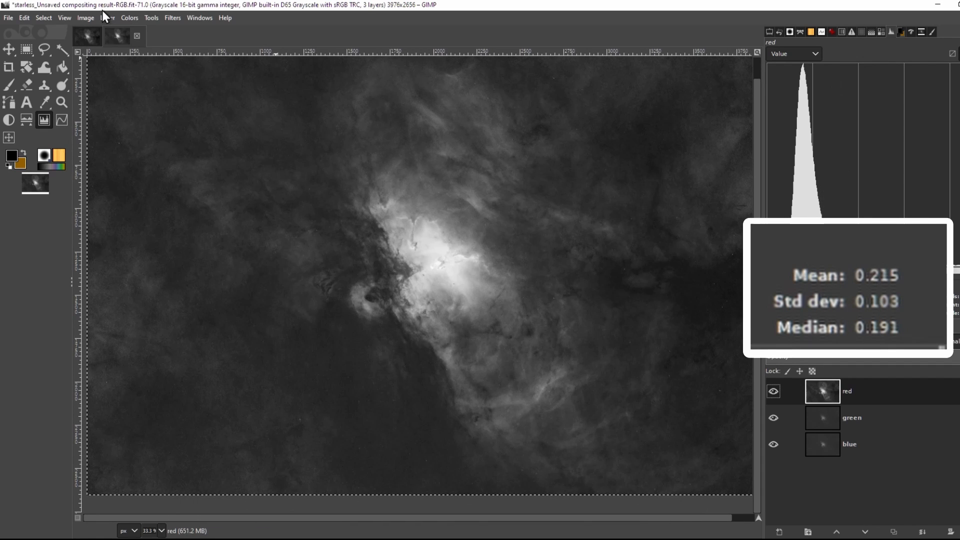
- Compose the red, green and blue layers into a new image using the RGB color model
{"action": "left_click", "coordinate": [87, 19]}
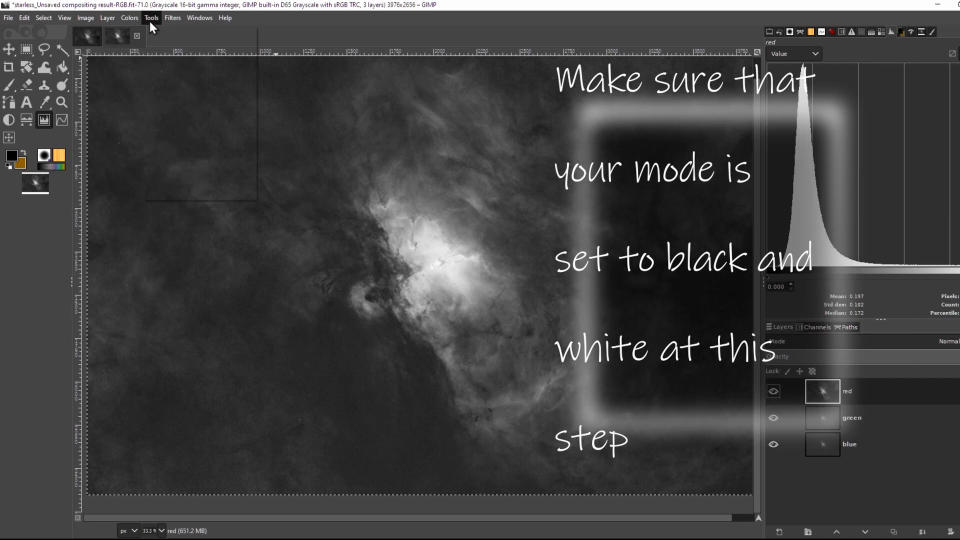
{"action": "left_click", "coordinate": [131, 18]}
{"action": "mouse_move", "coordinate": [178, 229]}
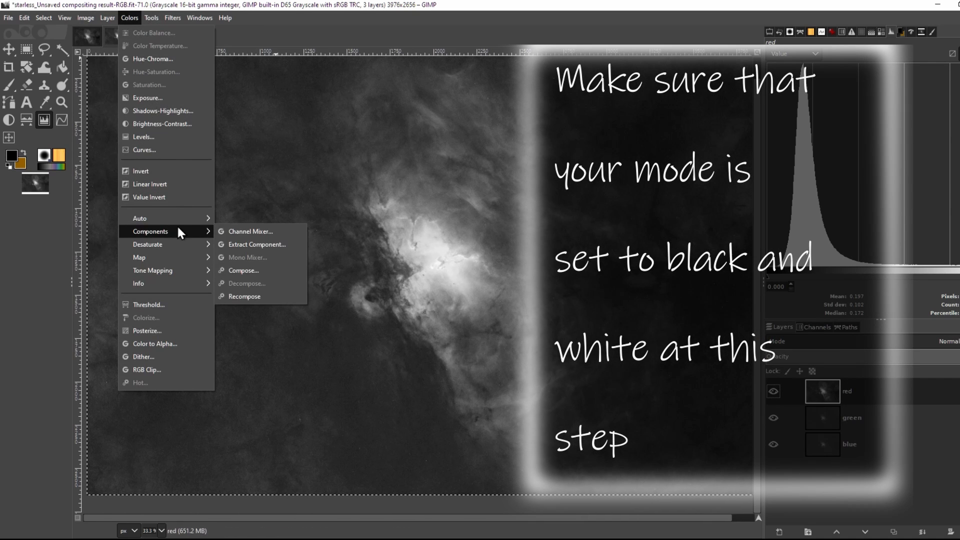
{"action": "left_click", "coordinate": [264, 269]}
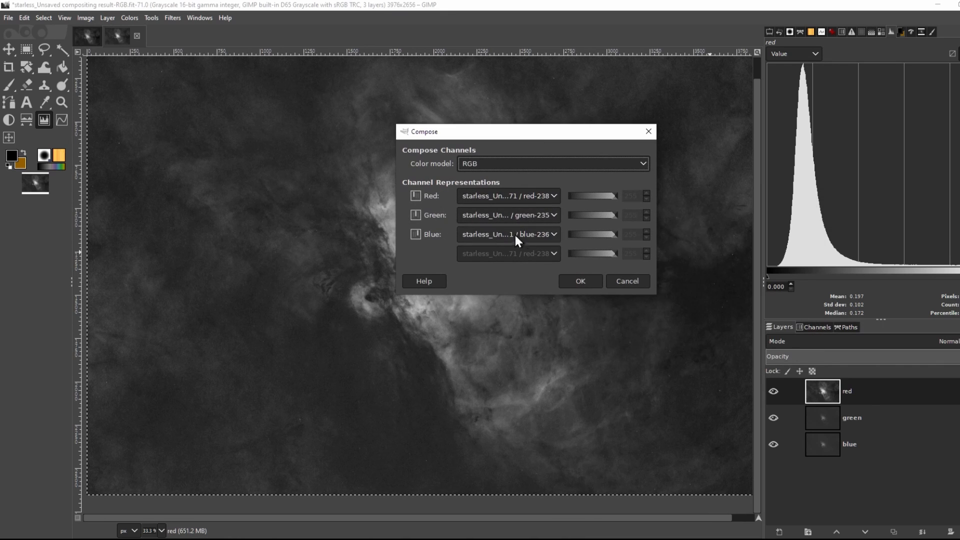
{"action": "left_click", "coordinate": [580, 281]}
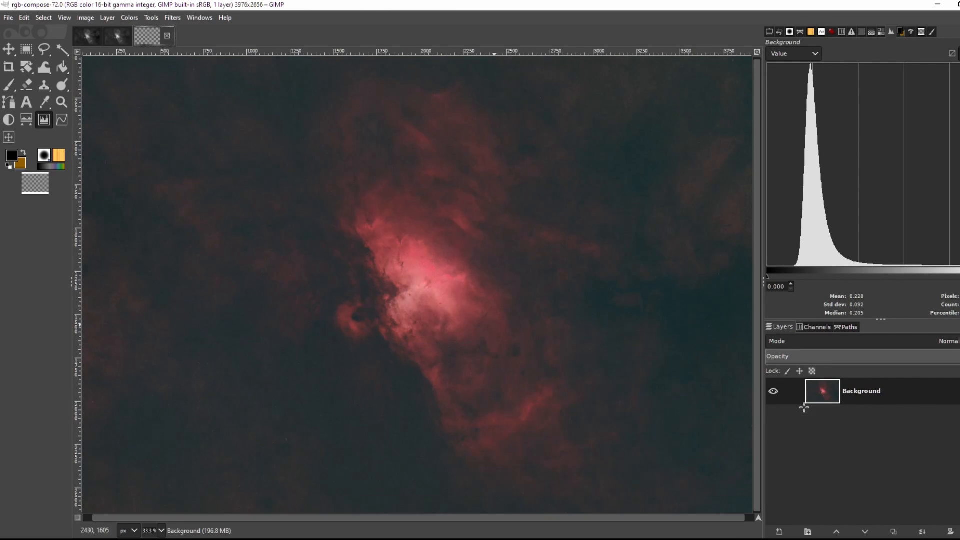
- Copy the visible composed RGB image and paste it into the original image directly above the starless composite layer
{"action": "right_click", "coordinate": [553, 306]}
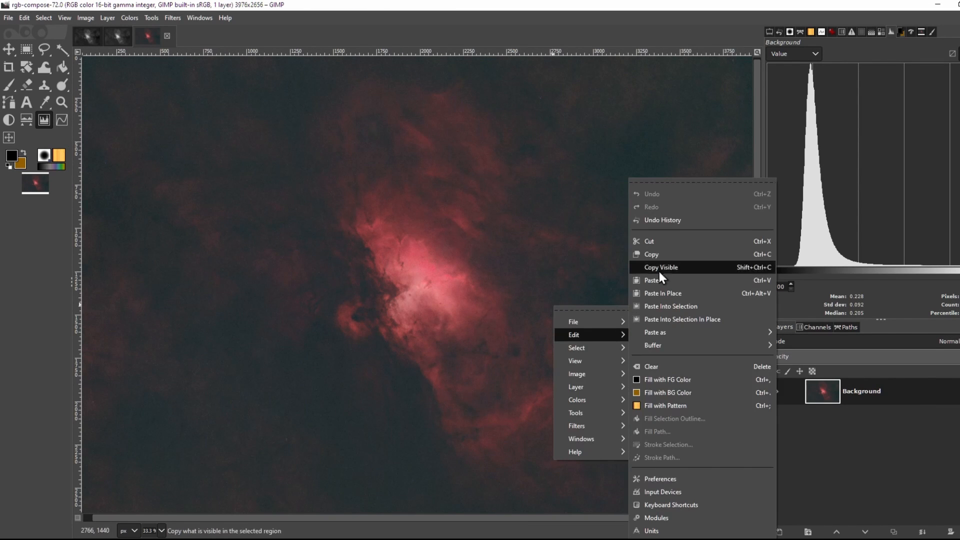
{"action": "left_click", "coordinate": [660, 273]}
{"action": "left_click", "coordinate": [88, 36]}
{"action": "left_click", "coordinate": [884, 440]}
{"action": "right_click", "coordinate": [889, 442]}
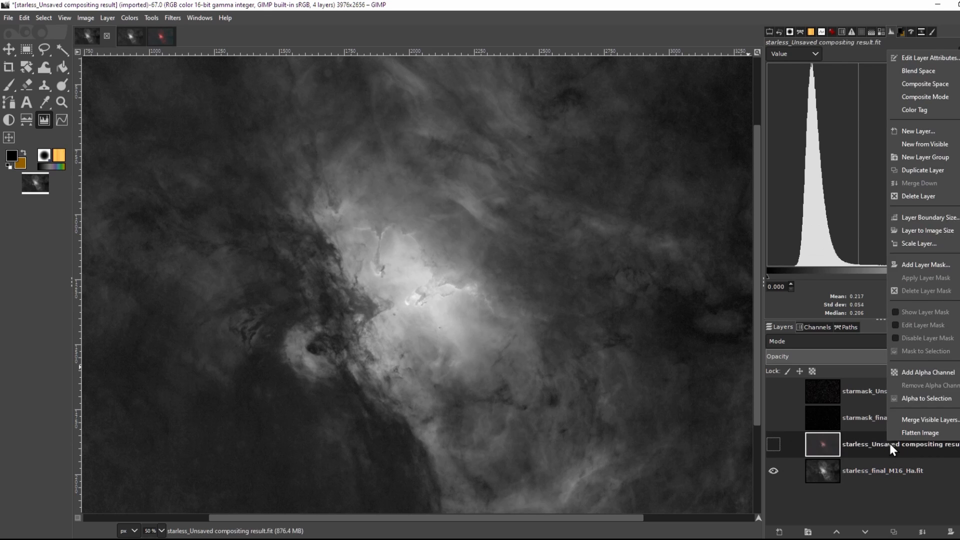
{"action": "right_click", "coordinate": [536, 299]}
{"action": "mouse_move", "coordinate": [575, 331]}
- Set the pasted Background copy layer to LCh Color and raise starless_final_M16_Ha.fit above the starless composite layer
{"action": "left_click", "coordinate": [800, 341]}
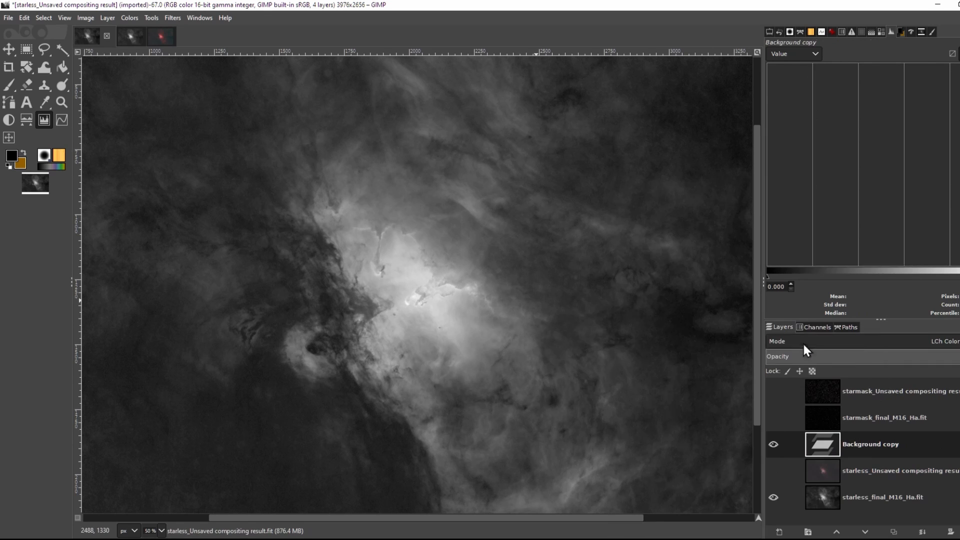
{"action": "scroll", "coordinate": [490, 326], "scroll_direction": "down", "scroll_amount": 1}
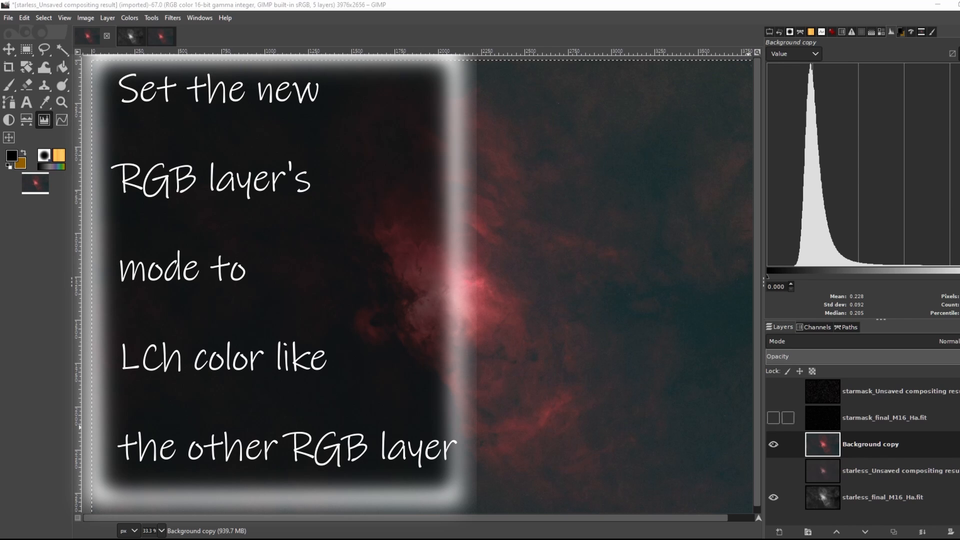
{"action": "left_click", "coordinate": [925, 341]}
{"action": "scroll", "coordinate": [900, 310], "scroll_direction": "down", "scroll_amount": 5}
{"action": "left_click", "coordinate": [894, 290]}
{"action": "left_click", "coordinate": [881, 500]}
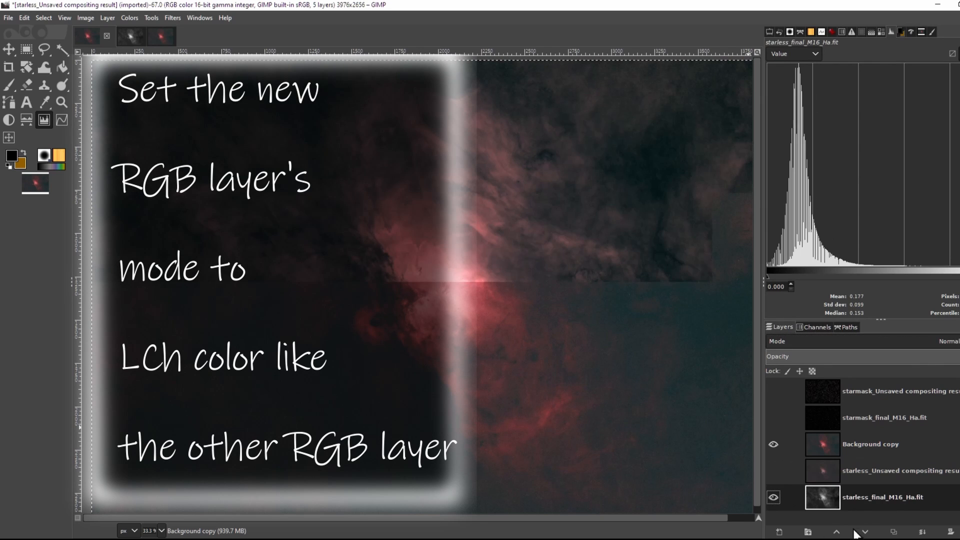
{"action": "left_click", "coordinate": [836, 532]}
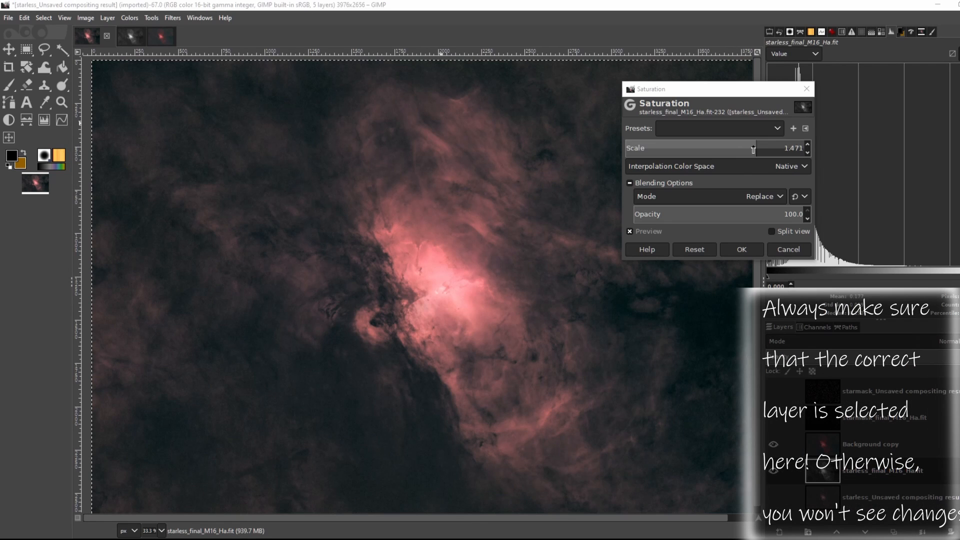
- Cancel the saturation change on the Ha layer and boost the Background copy layer's saturation instead, with a scale of about 1.17
{"action": "left_click_drag", "start_coordinate": [757, 146], "coordinate": [803, 148]}
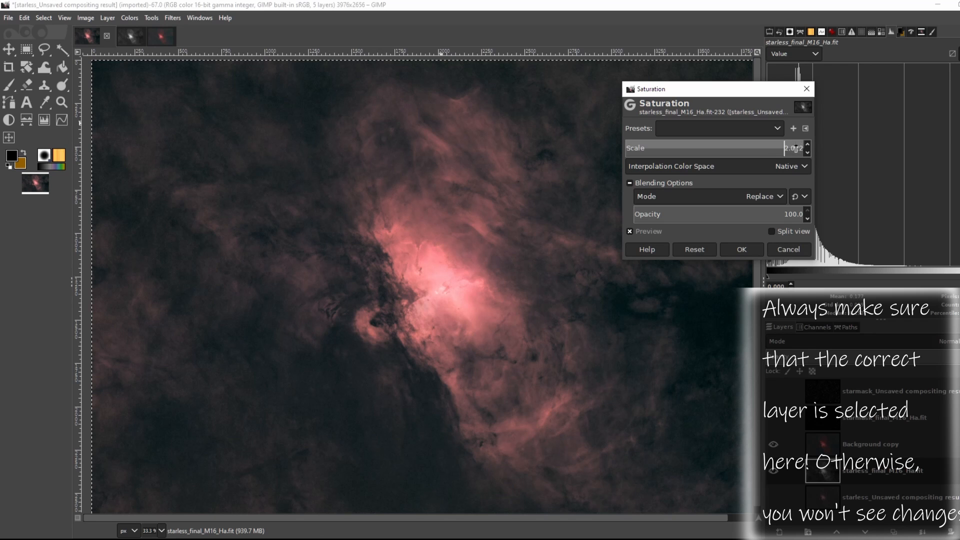
{"action": "left_click", "coordinate": [788, 249]}
{"action": "left_click", "coordinate": [884, 450]}
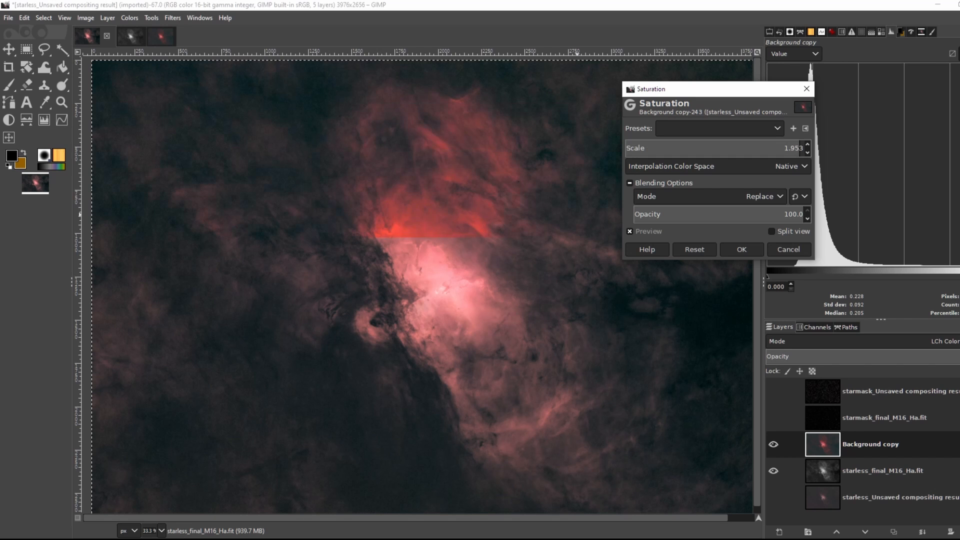
{"action": "left_click", "coordinate": [761, 146]}
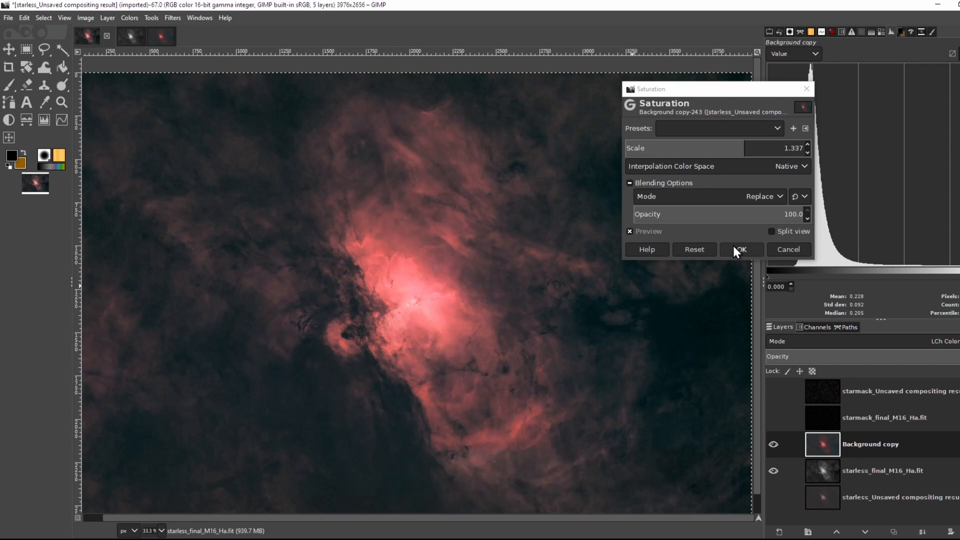
{"action": "left_click", "coordinate": [734, 246]}
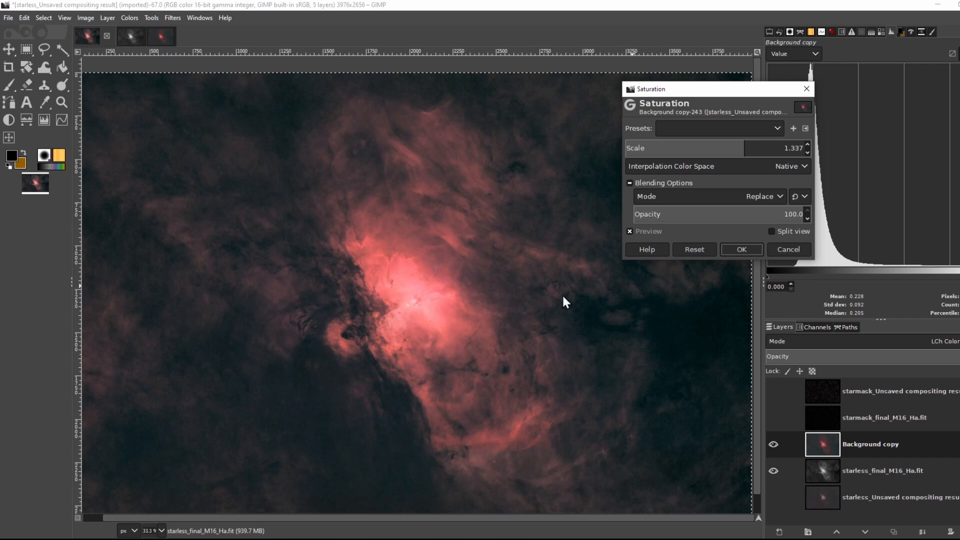
{"action": "key", "text": "1"}
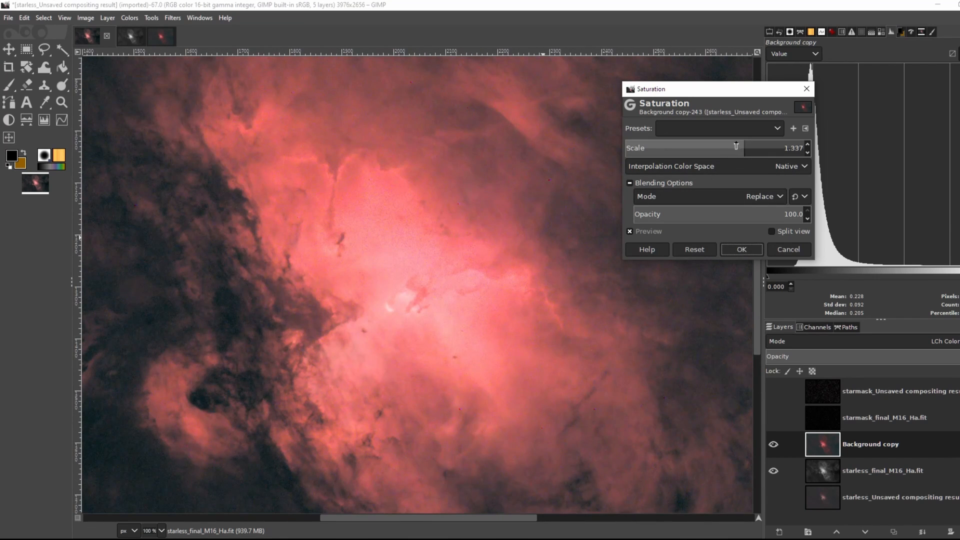
{"action": "left_click", "coordinate": [744, 146]}
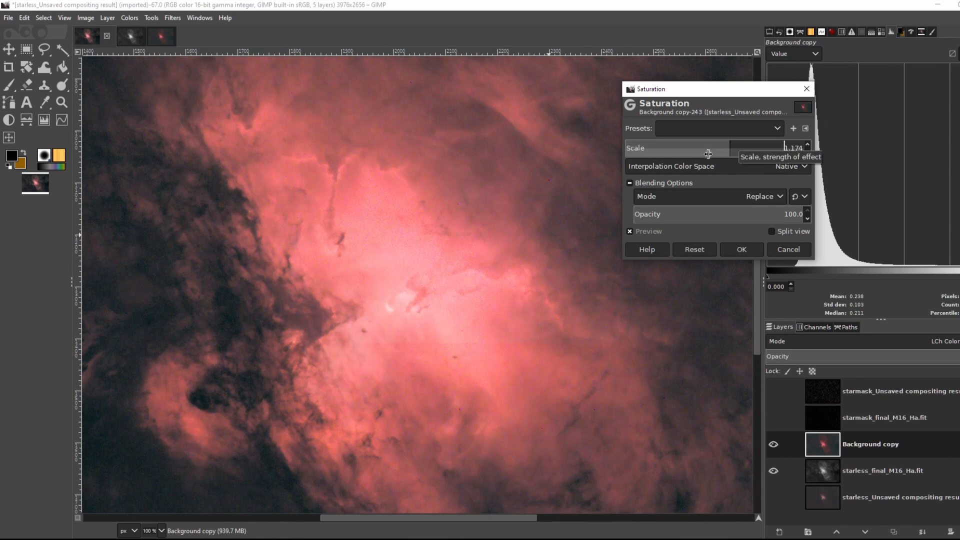
{"action": "key", "text": "shift+2"}
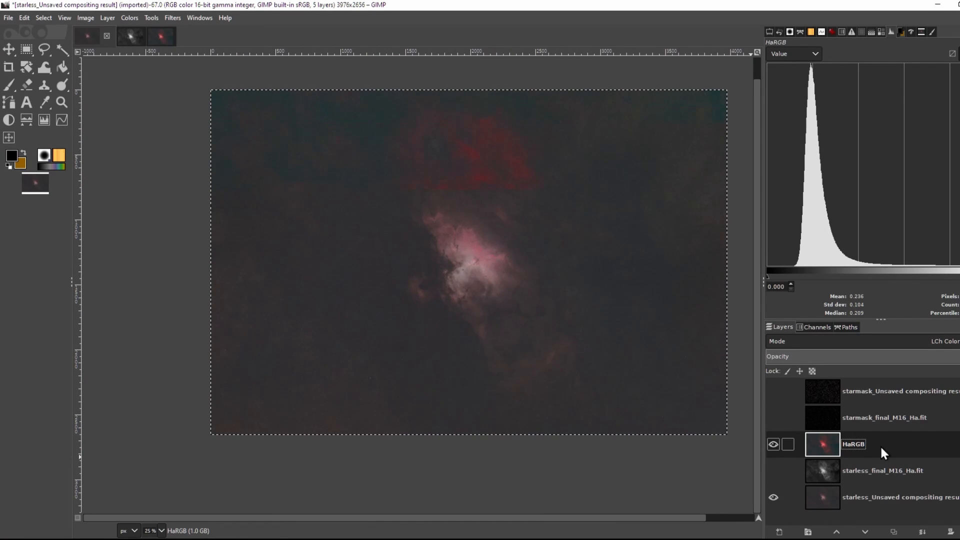
- Open a Curves adjustment for the HaRGB layer on the green channel and show the starless_final_M16_Ha.fit layer
{"action": "left_click", "coordinate": [125, 18]}
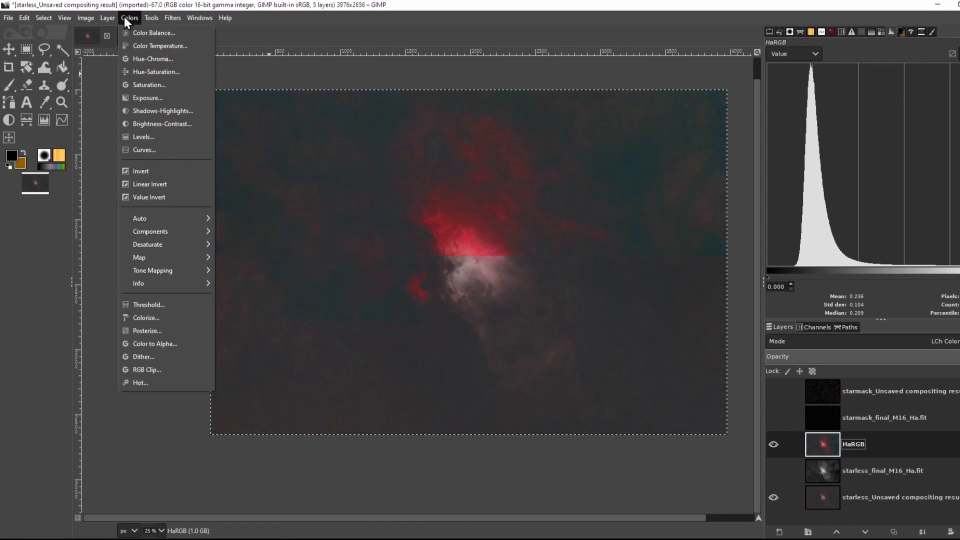
{"action": "left_click", "coordinate": [167, 147]}
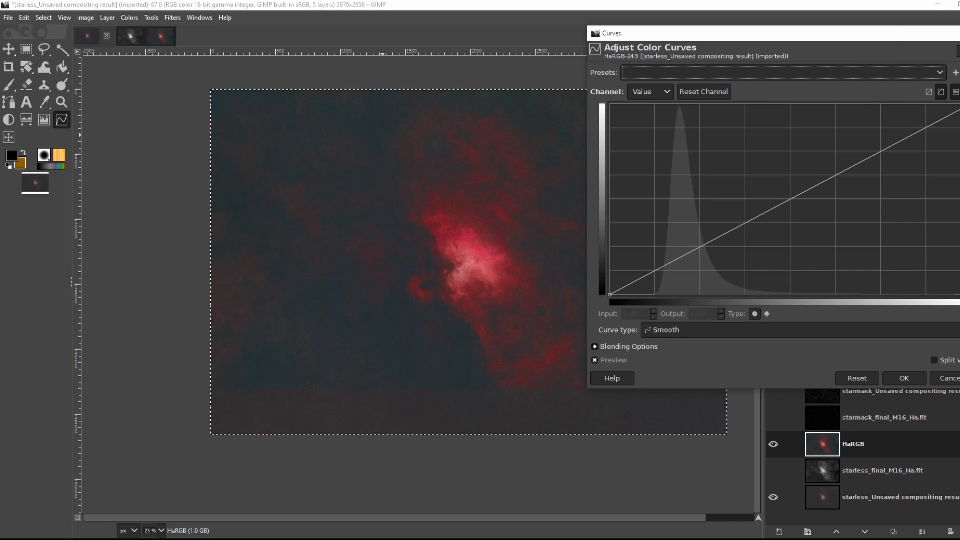
{"action": "left_click", "coordinate": [650, 91]}
{"action": "left_click", "coordinate": [645, 114]}
{"action": "left_click", "coordinate": [773, 471]}
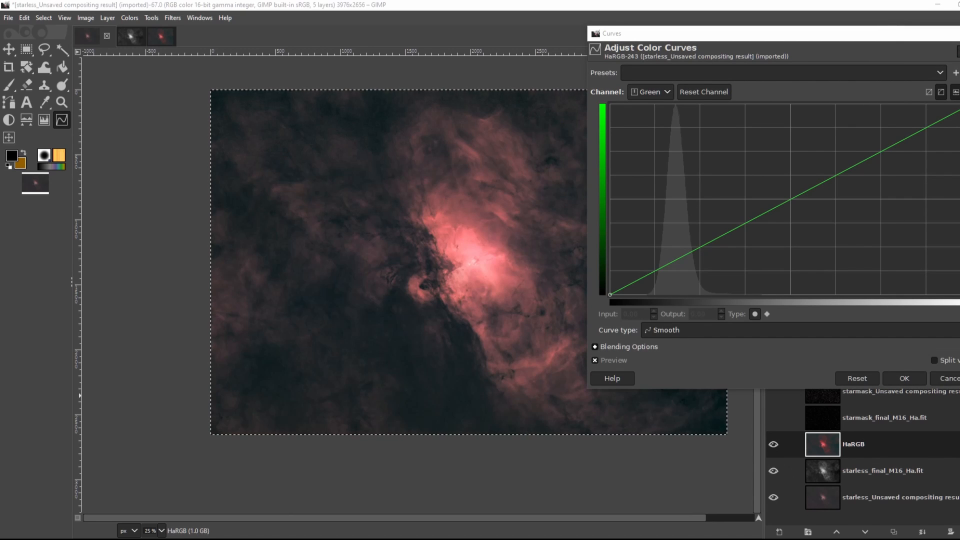
- Add control points to the green curve and raise its midtones, with a point at about input 55, output 66
{"action": "scroll", "coordinate": [447, 339], "scroll_direction": "up", "scroll_amount": 2}
{"action": "left_click", "coordinate": [446, 338], "text": "ctrl"}
{"action": "left_click", "coordinate": [505, 200], "text": "ctrl"}
{"action": "left_click", "coordinate": [475, 240], "text": "ctrl"}
{"action": "left_click", "coordinate": [494, 188], "text": "ctrl"}
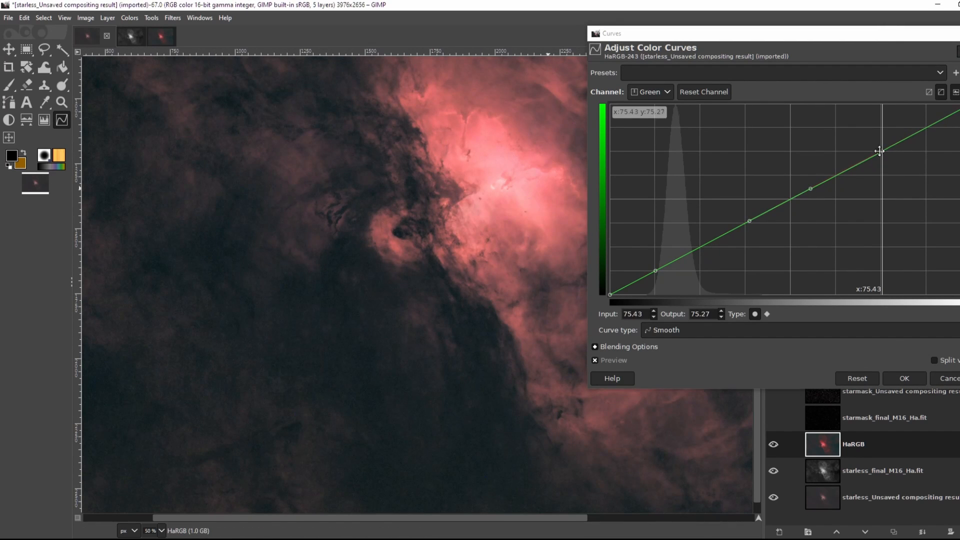
{"action": "left_click_drag", "start_coordinate": [881, 151], "coordinate": [881, 142]}
{"action": "left_click_drag", "start_coordinate": [810, 188], "coordinate": [810, 175]}
{"action": "left_click_drag", "start_coordinate": [749, 221], "coordinate": [739, 205]}
{"action": "scroll", "coordinate": [510, 187], "scroll_direction": "up", "scroll_amount": 3}
{"action": "scroll", "coordinate": [520, 210], "scroll_direction": "down", "scroll_amount": 2}
{"action": "left_click_drag", "start_coordinate": [811, 174], "coordinate": [808, 168]}
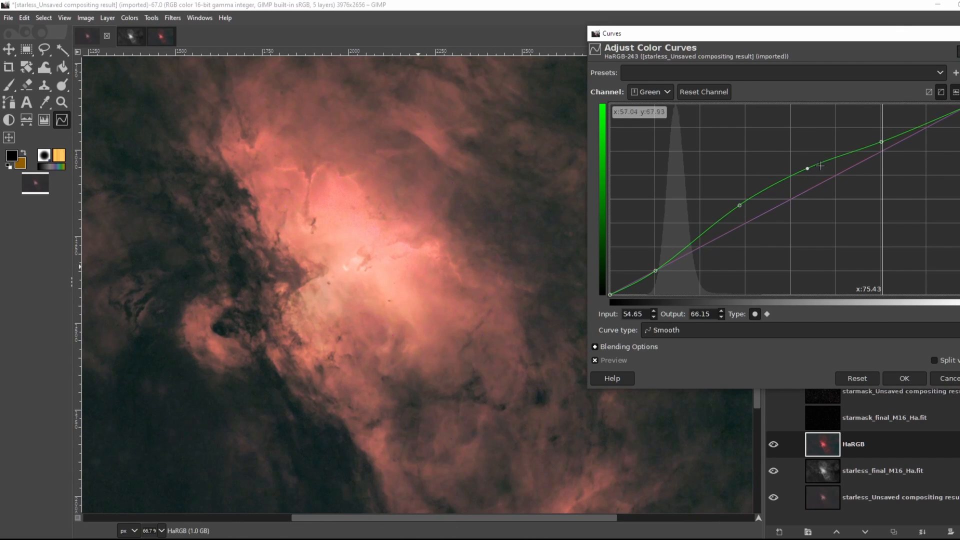
- Raise the blue curve's midtones and highlights, with a point at about input 68, output 72
{"action": "left_click", "coordinate": [650, 91]}
{"action": "left_click", "coordinate": [646, 134]}
{"action": "left_click", "coordinate": [803, 177]}
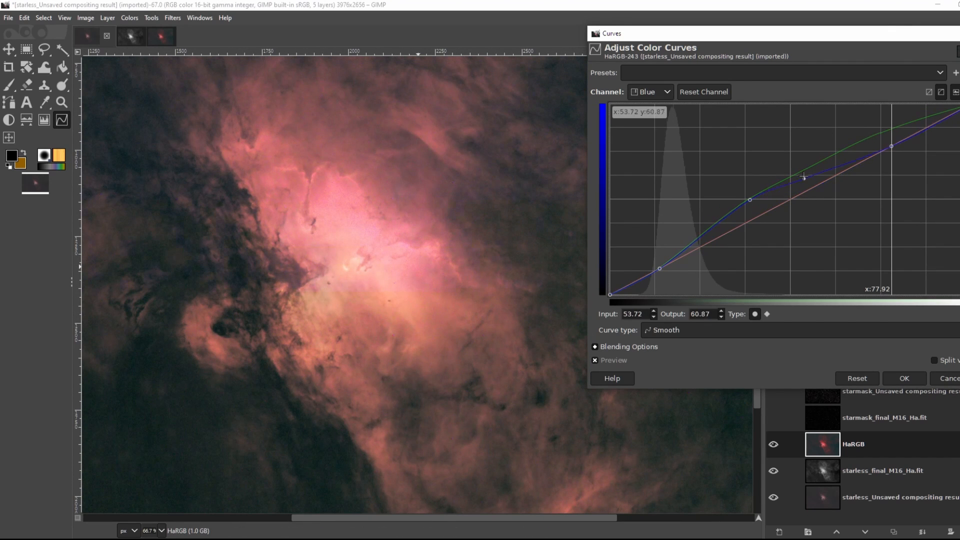
{"action": "left_click", "coordinate": [750, 204]}
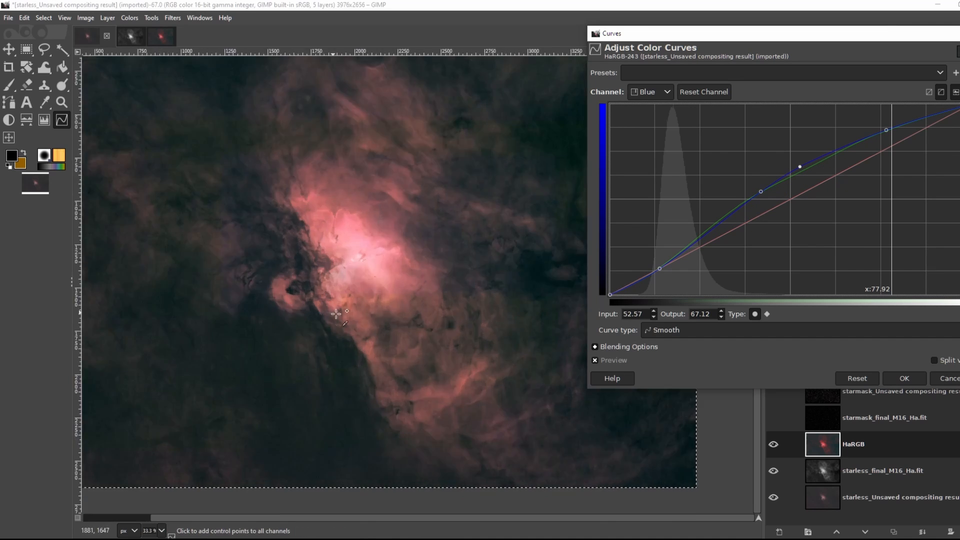
{"action": "scroll", "coordinate": [430, 295], "scroll_direction": "up", "scroll_amount": 2}
{"action": "left_click", "coordinate": [855, 145]}
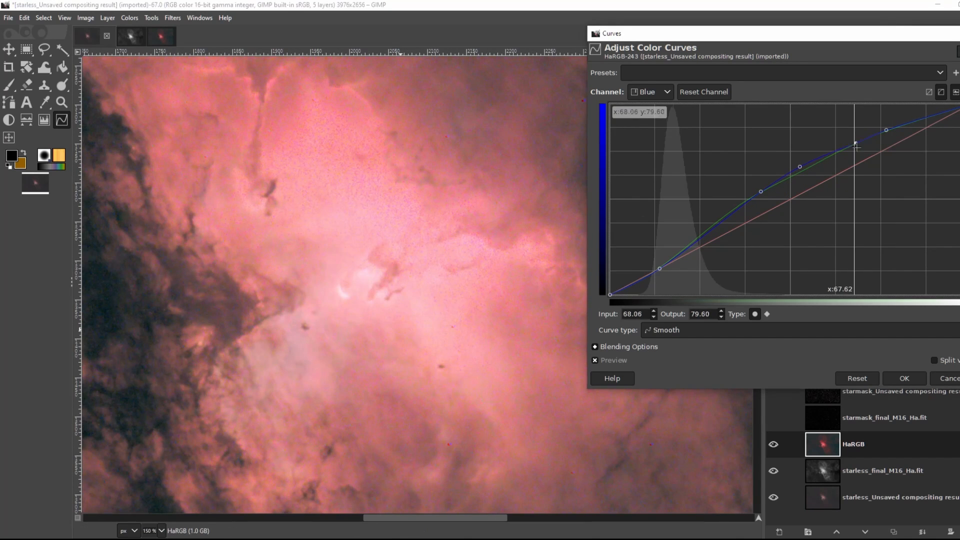
{"action": "scroll", "coordinate": [576, 252], "scroll_direction": "down", "scroll_amount": 3}
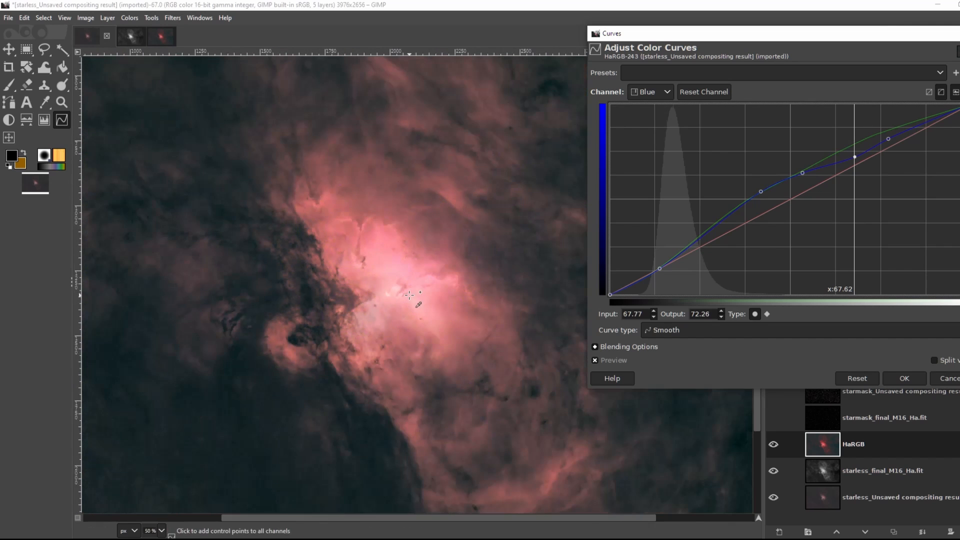
- Lift the green curve's highlights further, with a point at about input 75, output 89
{"action": "left_click", "coordinate": [650, 92]}
{"action": "left_click", "coordinate": [650, 120]}
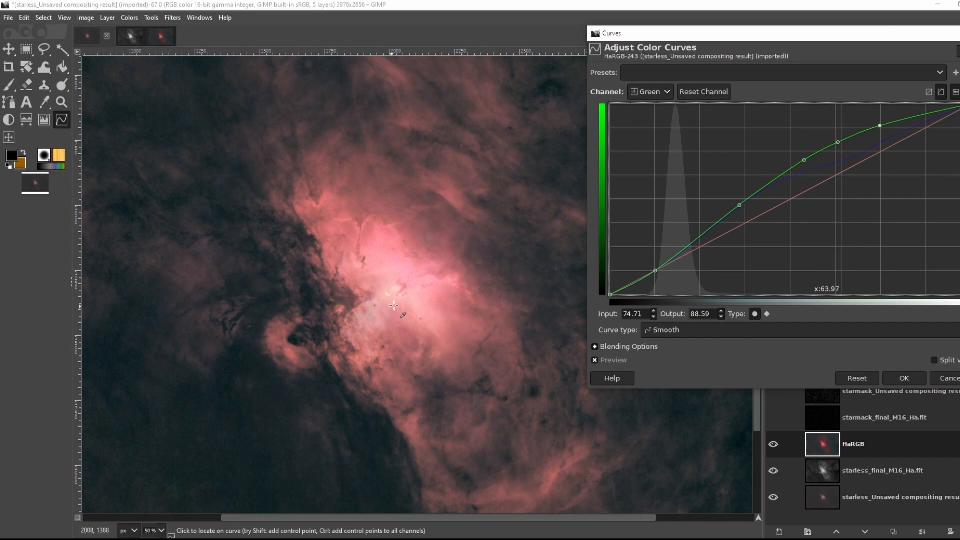
{"action": "scroll", "coordinate": [393, 305], "scroll_direction": "up", "scroll_amount": 2}
{"action": "scroll", "coordinate": [393, 305], "scroll_direction": "down", "scroll_amount": 2}
- Lower the blue curve's midtones slightly, placing the middle point at about input 54, output 59
{"action": "left_click", "coordinate": [650, 92]}
{"action": "left_click", "coordinate": [648, 147]}
{"action": "left_click_drag", "start_coordinate": [758, 193], "coordinate": [761, 198]}
{"action": "left_click_drag", "start_coordinate": [802, 174], "coordinate": [801, 184]}
{"action": "scroll", "coordinate": [389, 310], "scroll_direction": "up", "scroll_amount": 3}
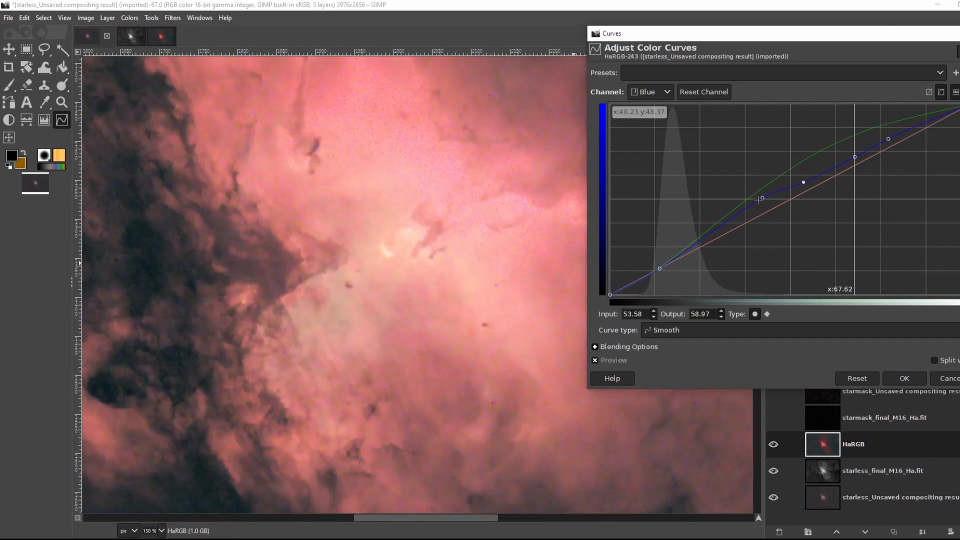
{"action": "scroll", "coordinate": [278, 264], "scroll_direction": "down", "scroll_amount": 3}
- Raise the red curve slightly in the upper midtones, to about input 69, output 72
{"action": "left_click", "coordinate": [650, 92]}
{"action": "left_click", "coordinate": [649, 119]}
{"action": "left_click_drag", "start_coordinate": [870, 158], "coordinate": [851, 137]}
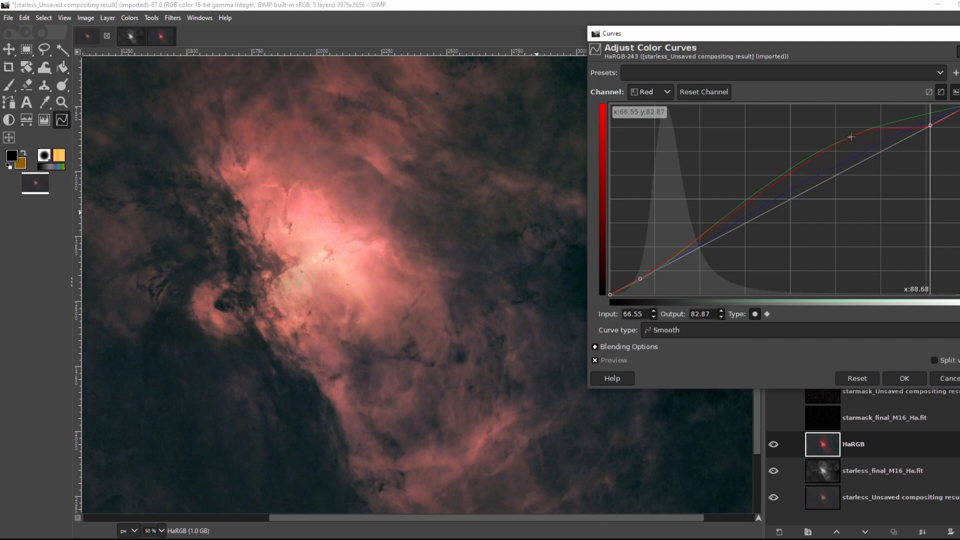
{"action": "scroll", "coordinate": [405, 268], "scroll_direction": "down", "scroll_amount": 1}
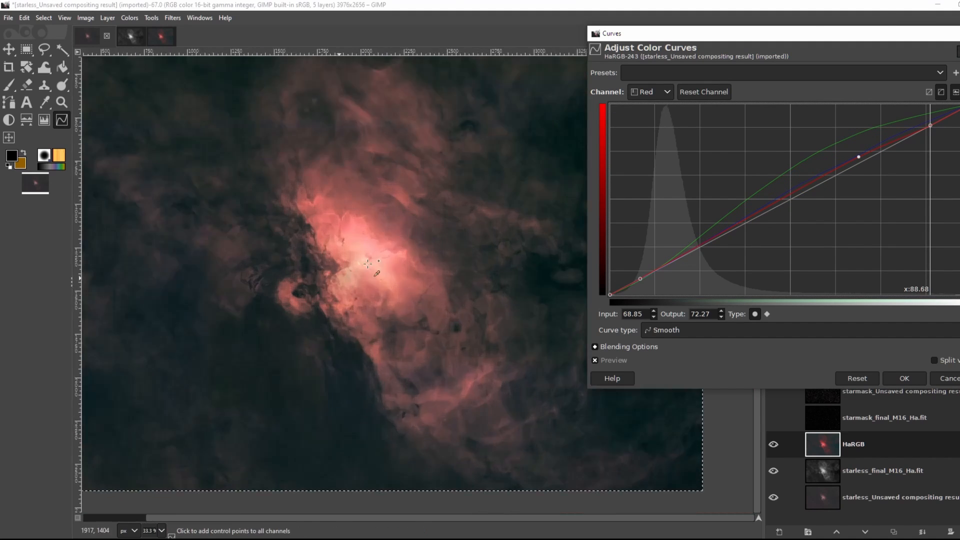
{"action": "scroll", "coordinate": [450, 265], "scroll_direction": "up", "scroll_amount": 1}
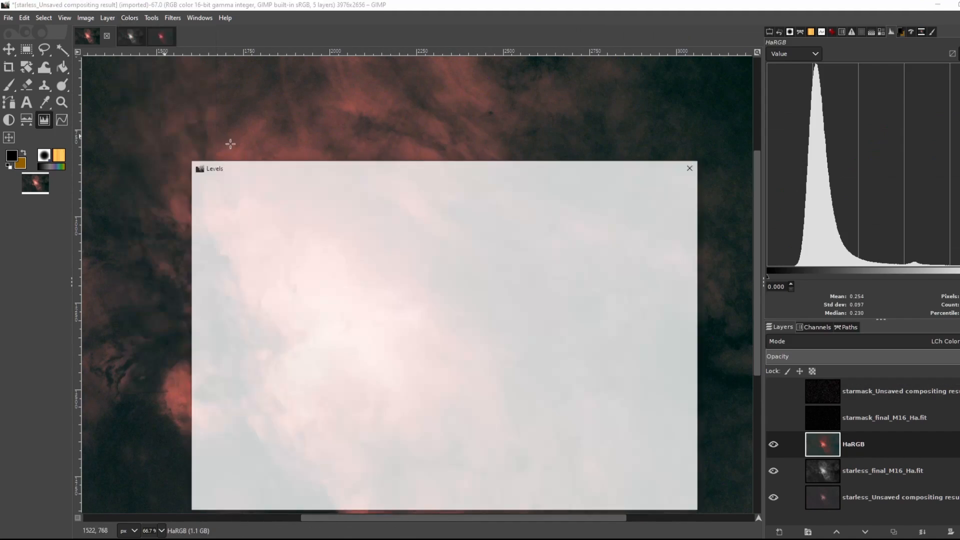
- Brighten the green and blue channel midtones of the HaRGB layer with a Levels adjustment
{"action": "left_click_drag", "start_coordinate": [300, 168], "coordinate": [627, 43]}
{"action": "left_click", "coordinate": [594, 102]}
{"action": "left_click", "coordinate": [582, 143]}
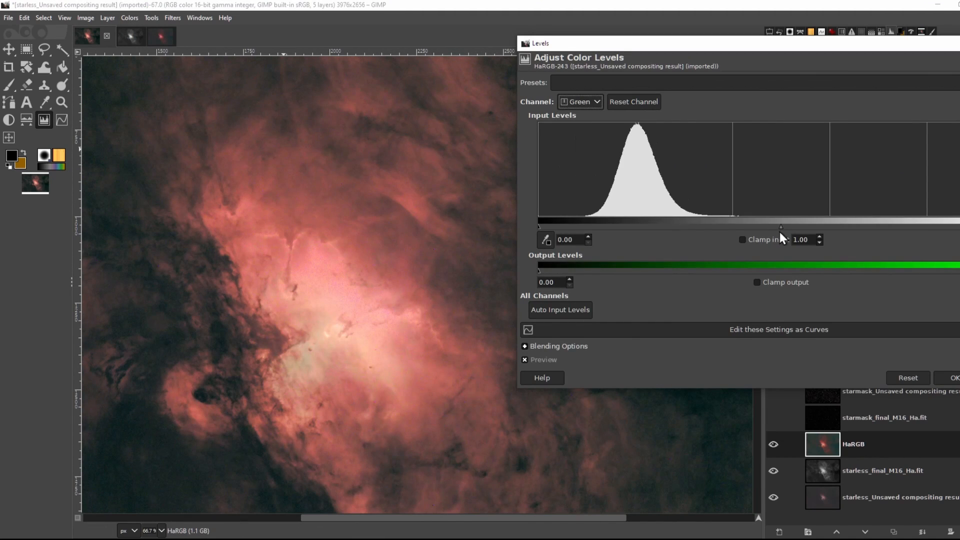
{"action": "left_click_drag", "start_coordinate": [780, 227], "coordinate": [760, 228]}
{"action": "scroll", "coordinate": [382, 293], "scroll_direction": "down", "scroll_amount": 2}
{"action": "left_click", "coordinate": [595, 103]}
{"action": "left_click", "coordinate": [580, 157]}
{"action": "scroll", "coordinate": [143, 306], "scroll_direction": "up", "scroll_amount": 1}
- Raise the red channel's gamma to 1.29 in Levels and apply the adjustment
{"action": "left_click", "coordinate": [583, 102]}
{"action": "left_click", "coordinate": [579, 129]}
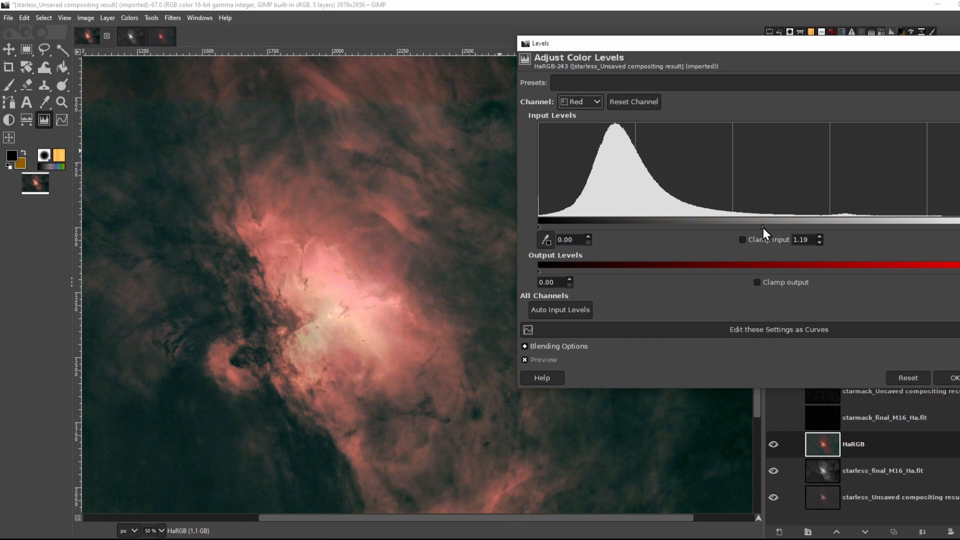
{"action": "scroll", "coordinate": [430, 225], "scroll_direction": "down", "scroll_amount": 2}
{"action": "scroll", "coordinate": [326, 193], "scroll_direction": "up", "scroll_amount": 4}
{"action": "left_click_drag", "start_coordinate": [327, 195], "coordinate": [188, 135]}
{"action": "left_click_drag", "start_coordinate": [310, 320], "coordinate": [224, 138]}
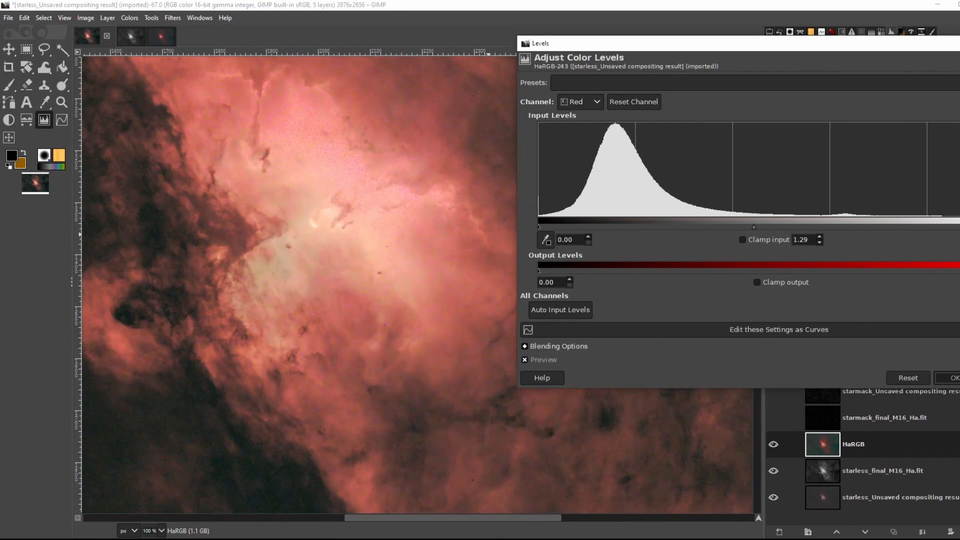
{"action": "left_click", "coordinate": [956, 379]}
{"action": "scroll", "coordinate": [469, 251], "scroll_direction": "down", "scroll_amount": 4}
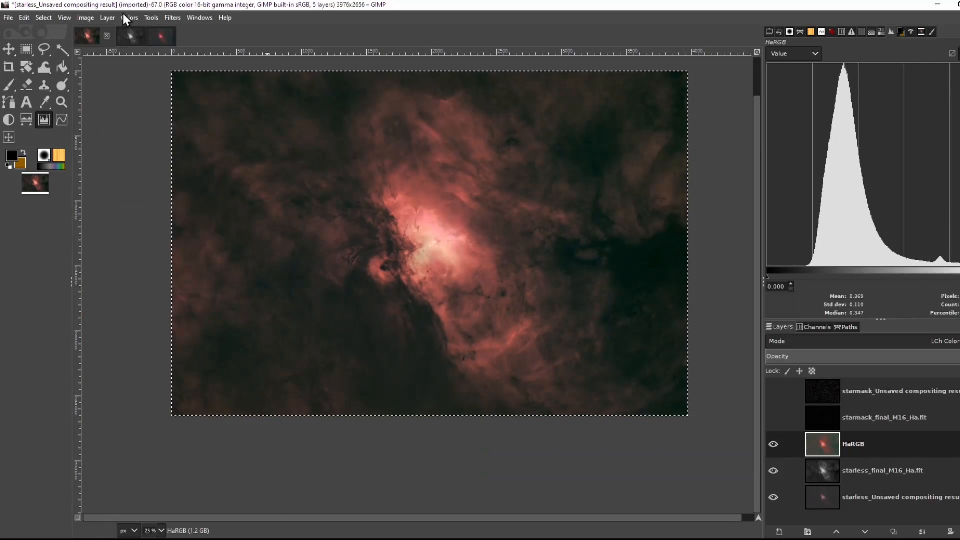
- Start a new Curves adjustment on HaRGB and raise the green curve to about input 75, output 78.5
{"action": "left_click", "coordinate": [127, 19]}
{"action": "left_click", "coordinate": [143, 143]}
{"action": "left_click", "coordinate": [649, 93]}
{"action": "left_click", "coordinate": [648, 122]}
{"action": "left_click", "coordinate": [656, 270]}
{"action": "left_click_drag", "start_coordinate": [881, 151], "coordinate": [881, 145]}
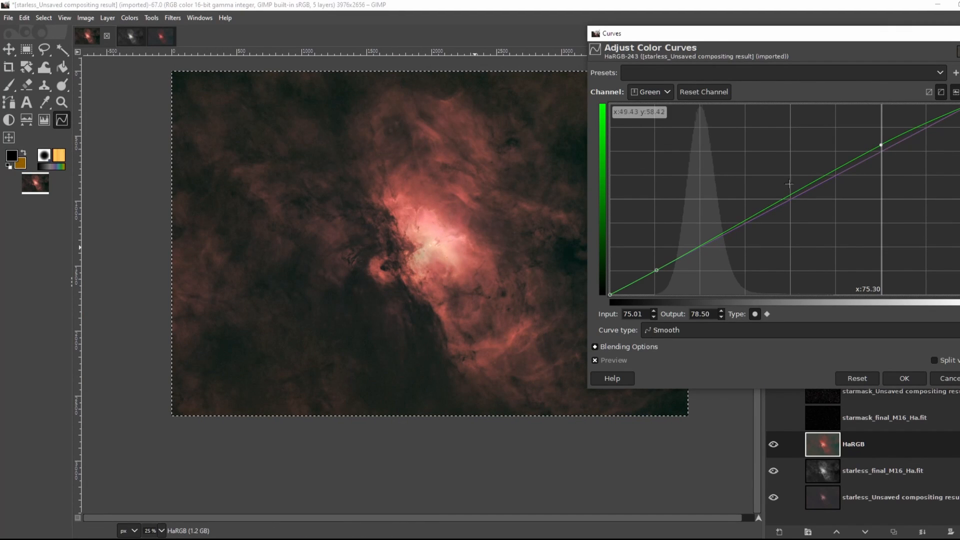
{"action": "scroll", "coordinate": [438, 242], "scroll_direction": "up", "scroll_amount": 6}
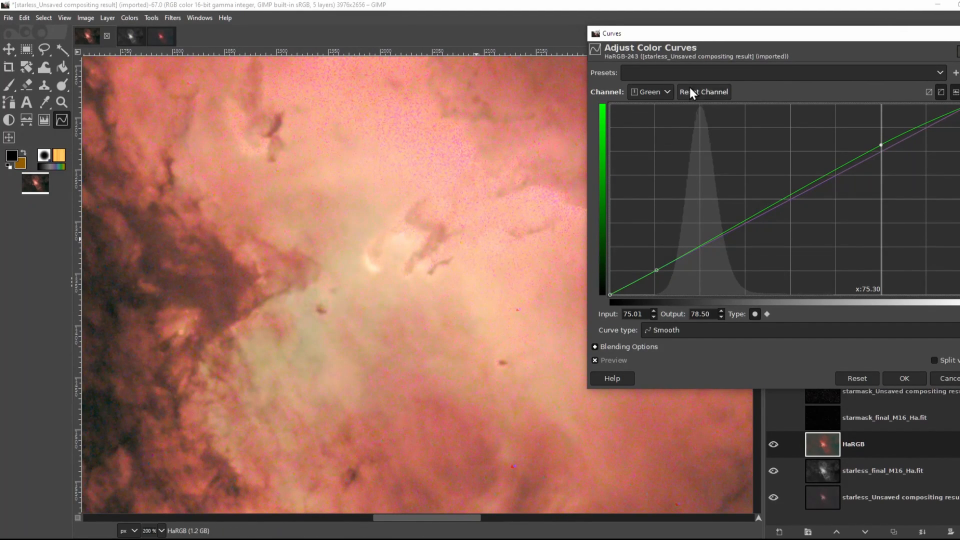
- Anchor the blue curve's shadows and raise its midtones to about input 63, output 67
{"action": "left_click", "coordinate": [650, 92]}
{"action": "left_click", "coordinate": [648, 106]}
{"action": "left_click", "coordinate": [650, 274]}
{"action": "mouse_move", "coordinate": [840, 173]}
{"action": "left_mouse_down"}
{"action": "mouse_move", "coordinate": [842, 192]}
{"action": "mouse_move", "coordinate": [838, 167]}
{"action": "left_mouse_up"}
{"action": "scroll", "coordinate": [446, 186], "scroll_direction": "down", "scroll_amount": 4}
{"action": "scroll", "coordinate": [445, 185], "scroll_direction": "up", "scroll_amount": 2}
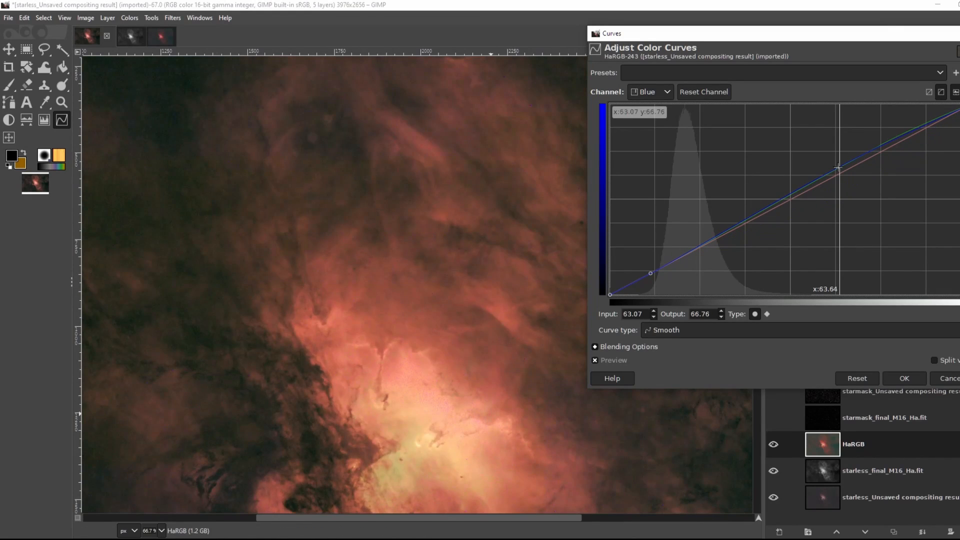
{"action": "scroll", "coordinate": [448, 388], "scroll_direction": "down", "scroll_amount": 2}
{"action": "scroll", "coordinate": [448, 388], "scroll_direction": "up", "scroll_amount": 2}
- Fine-tune the red curve's highlight point near input 86, apply the curves, and toggle on the starmask_final_M16_Ha.fit layer
{"action": "left_click", "coordinate": [650, 92]}
{"action": "left_click", "coordinate": [656, 123]}
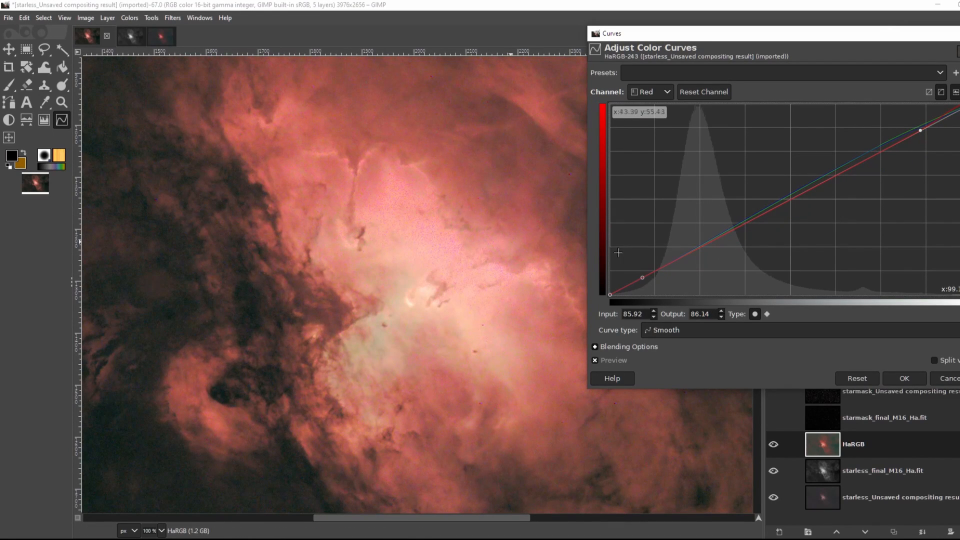
{"action": "scroll", "coordinate": [435, 303], "scroll_direction": "down", "scroll_amount": 4}
{"action": "scroll", "coordinate": [448, 316], "scroll_direction": "up", "scroll_amount": 1}
{"action": "left_click_drag", "start_coordinate": [920, 130], "coordinate": [921, 132]}
{"action": "left_click", "coordinate": [904, 378]}
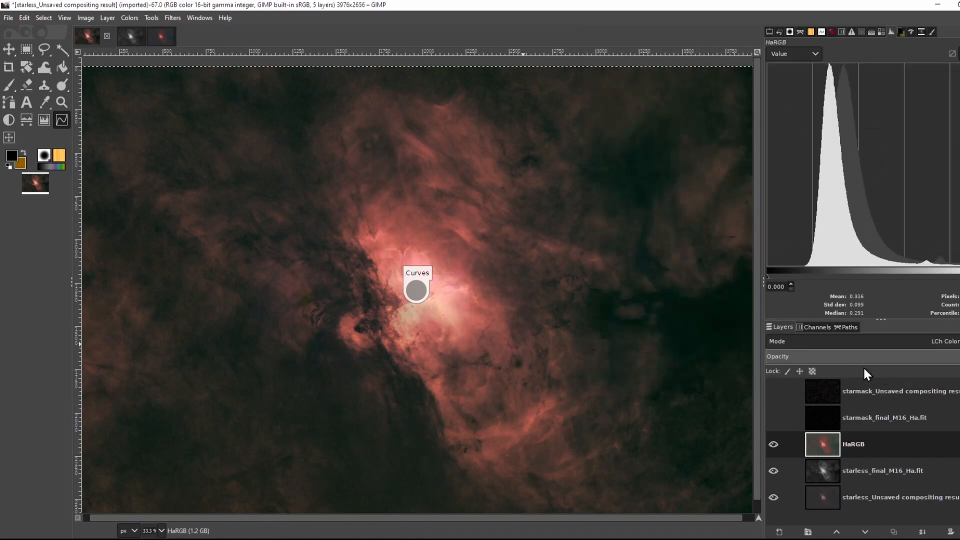
{"action": "left_click", "coordinate": [779, 416]}
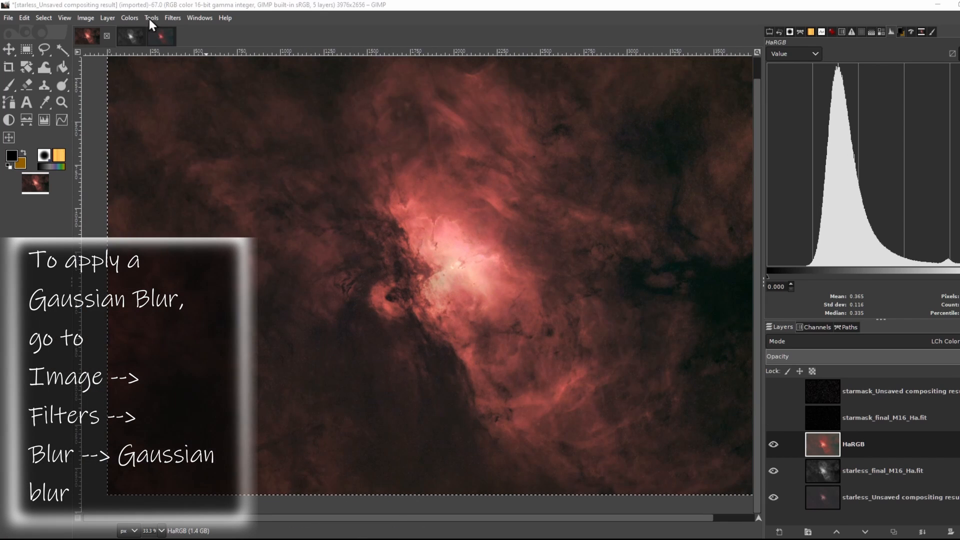
- Apply a Gaussian Blur with a Size X and Size Y of 5.50 to the HaRGB layer
{"action": "left_click", "coordinate": [170, 18]}
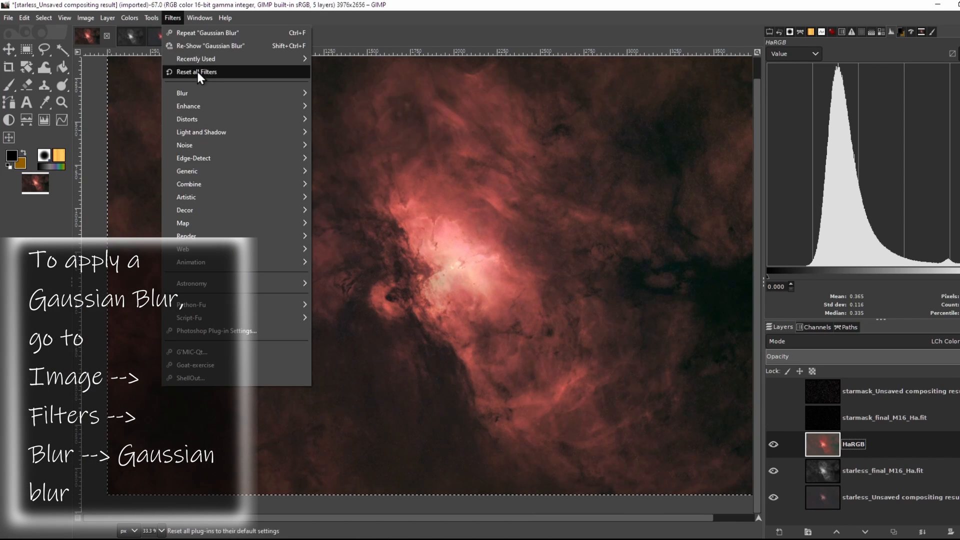
{"action": "mouse_move", "coordinate": [205, 90]}
{"action": "left_click", "coordinate": [343, 105]}
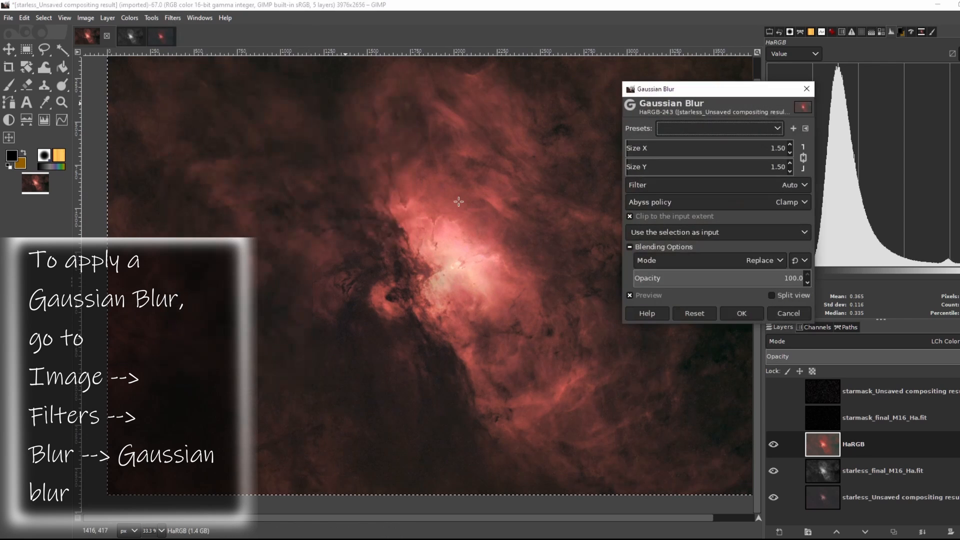
{"action": "scroll", "coordinate": [479, 297], "scroll_direction": "up", "scroll_amount": 3}
{"action": "scroll", "coordinate": [478, 297], "scroll_direction": "up", "scroll_amount": 3}
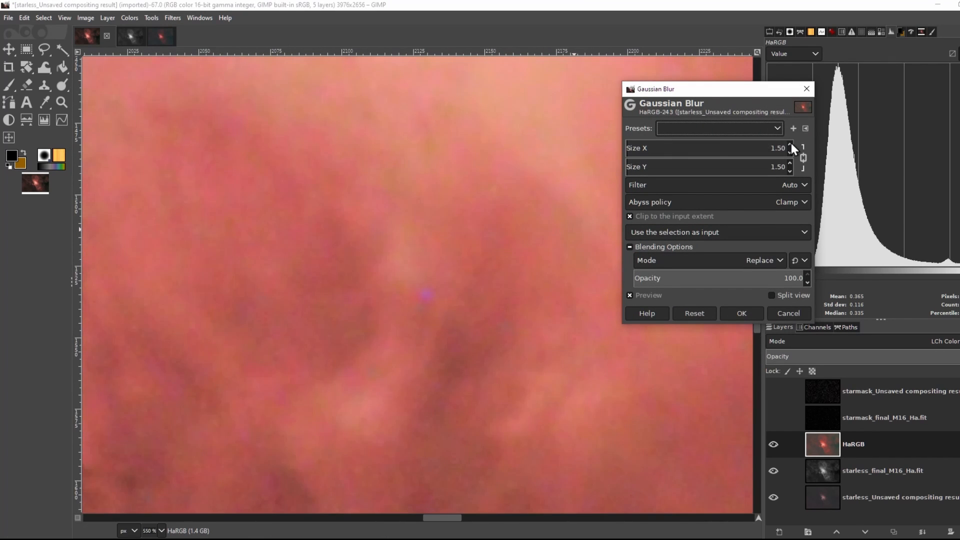
{"action": "left_click", "coordinate": [791, 146]}
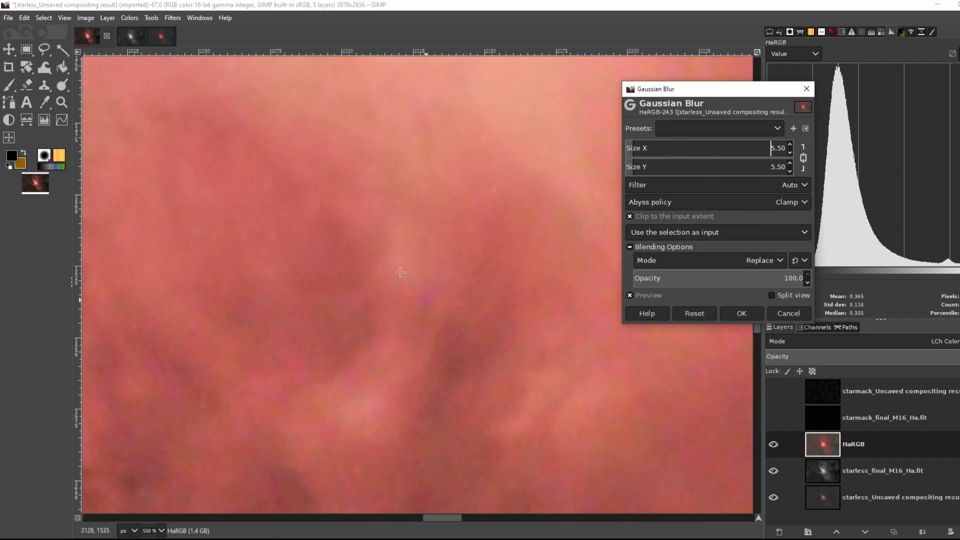
{"action": "left_click", "coordinate": [742, 313]}
{"action": "scroll", "coordinate": [547, 277], "scroll_direction": "down", "scroll_amount": 9}
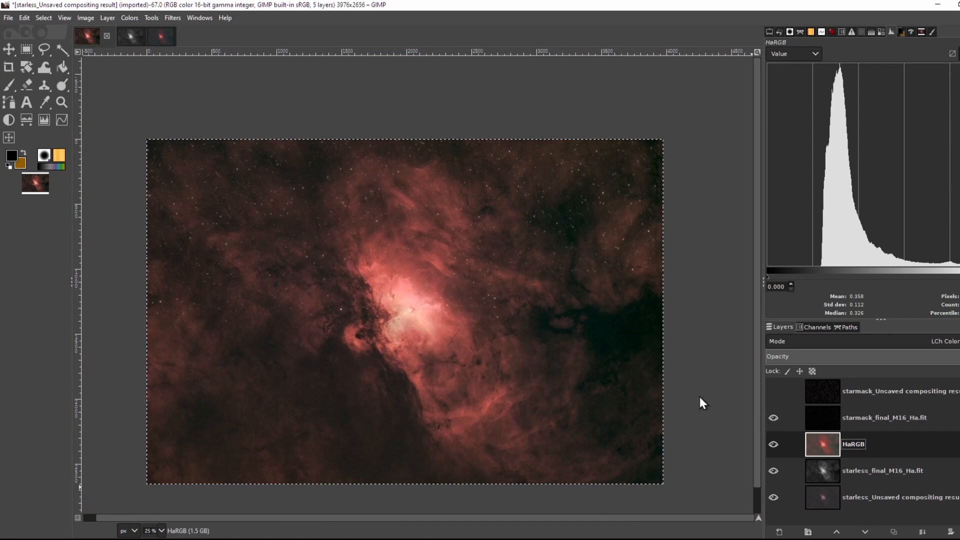
- Create a new layer from the visible image directly above the starmask_final_M16_Ha.fit layer
{"action": "scroll", "coordinate": [393, 318], "scroll_direction": "up", "scroll_amount": 3}
{"action": "scroll", "coordinate": [393, 318], "scroll_direction": "down", "scroll_amount": 1}
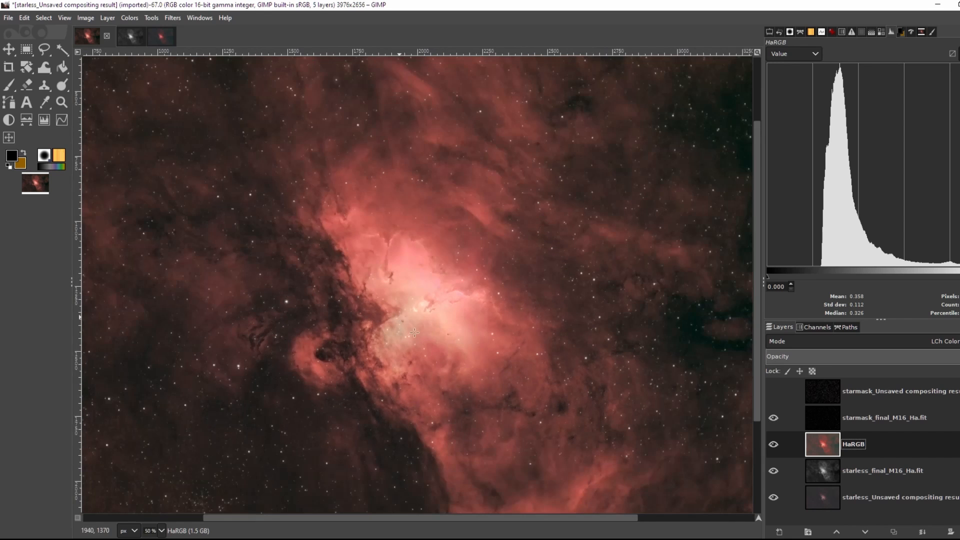
{"action": "scroll", "coordinate": [615, 443], "scroll_direction": "up", "scroll_amount": 2}
{"action": "scroll", "coordinate": [570, 317], "scroll_direction": "up", "scroll_amount": 2}
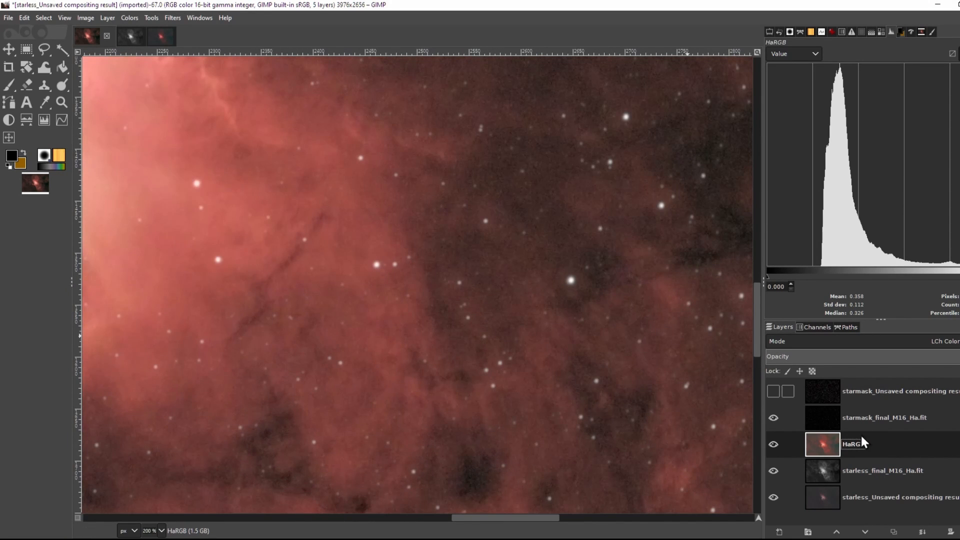
{"action": "left_click", "coordinate": [872, 416]}
{"action": "right_click", "coordinate": [871, 415]}
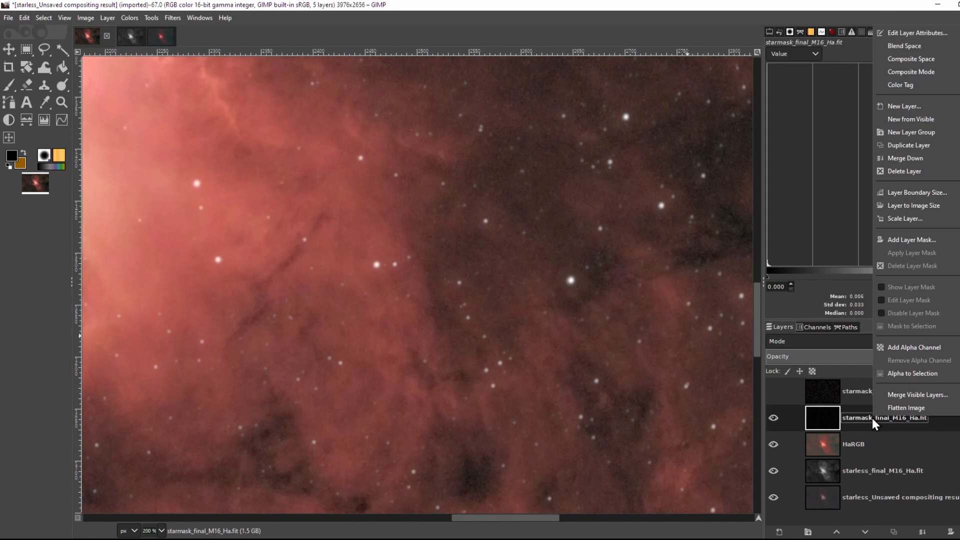
{"action": "left_click", "coordinate": [923, 122]}
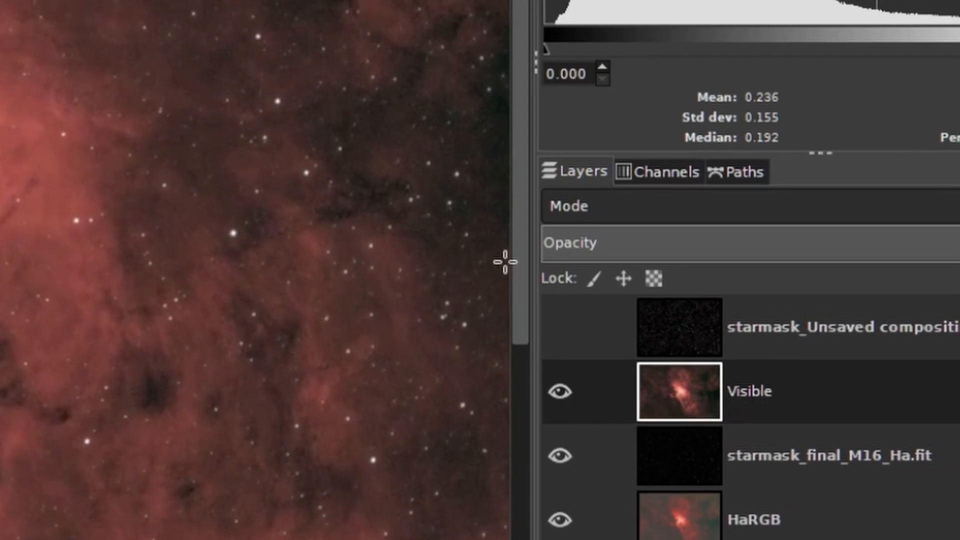
- Show the starmask_Unsaved compositing result layer and set its blend mode to Addition
{"action": "left_click", "coordinate": [559, 327]}
{"action": "left_click", "coordinate": [681, 332]}
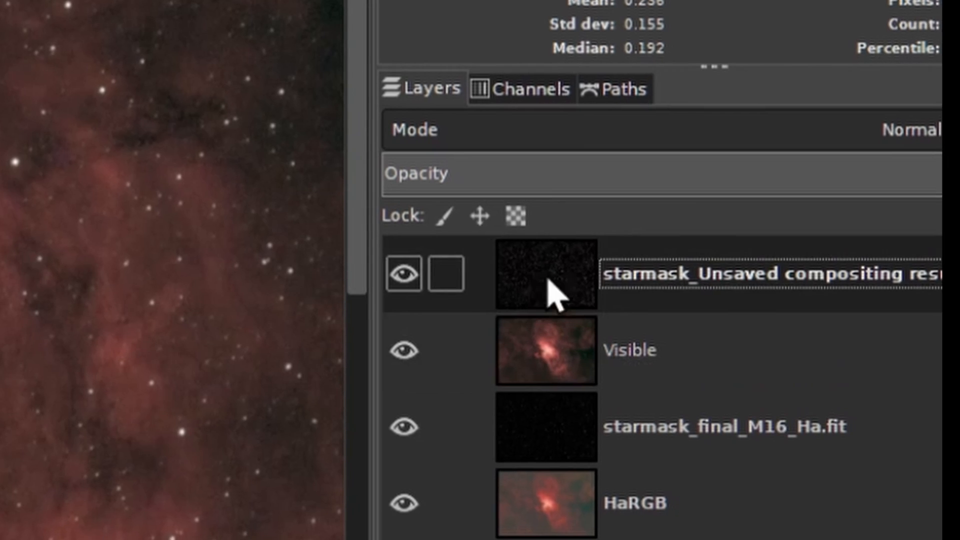
{"action": "left_click", "coordinate": [784, 139]}
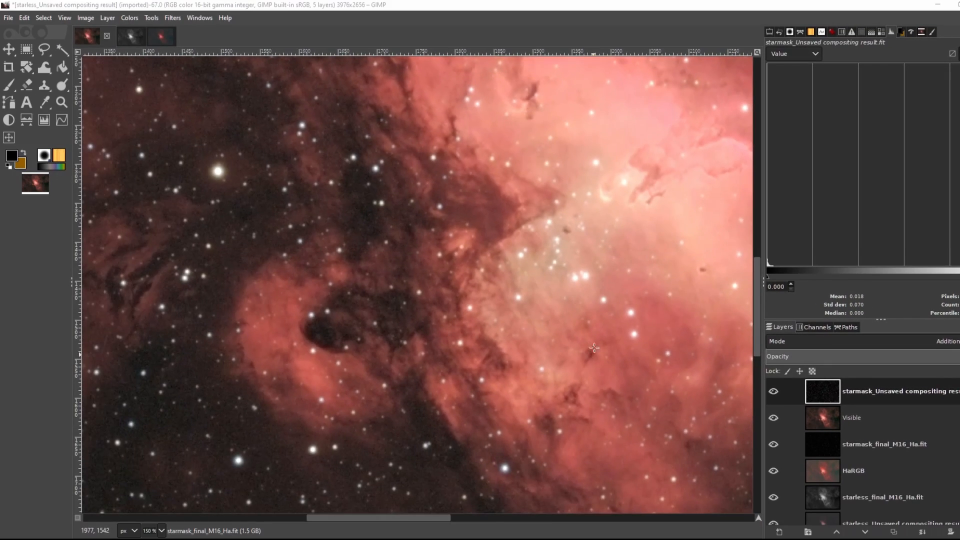
- Add a black (full transparency) layer mask to the starmask_Unsaved compositing result layer
{"action": "scroll", "coordinate": [594, 347], "scroll_direction": "down", "scroll_amount": 4}
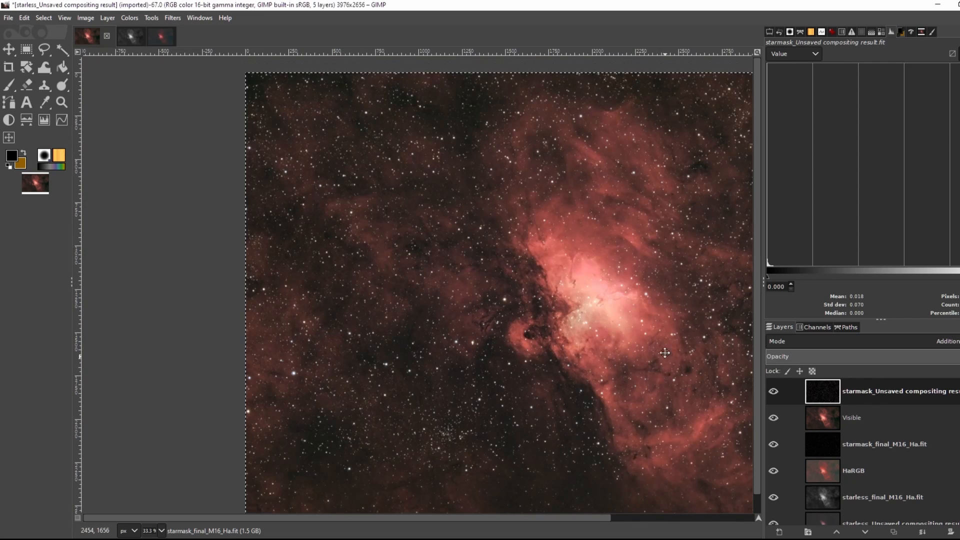
{"action": "left_click_drag", "start_coordinate": [665, 353], "coordinate": [501, 315]}
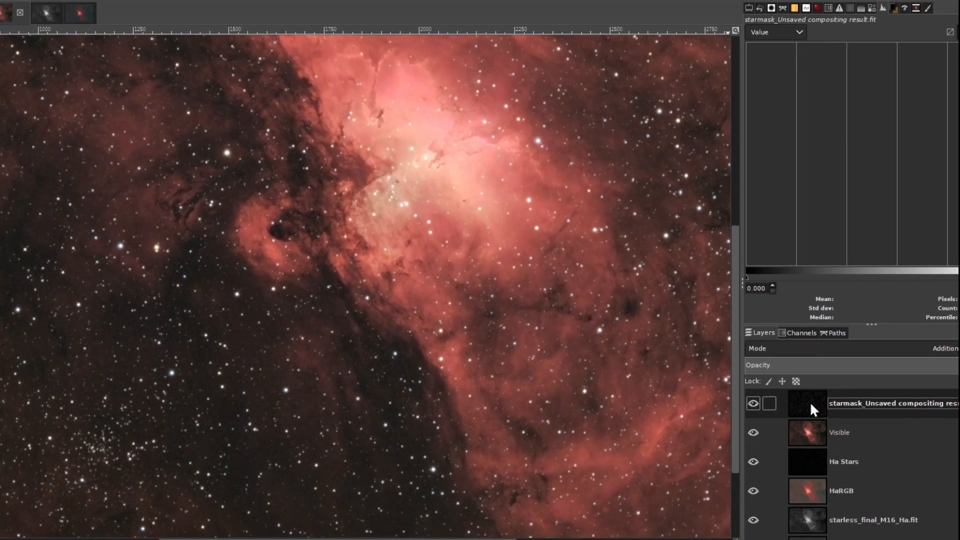
{"action": "right_click", "coordinate": [825, 391]}
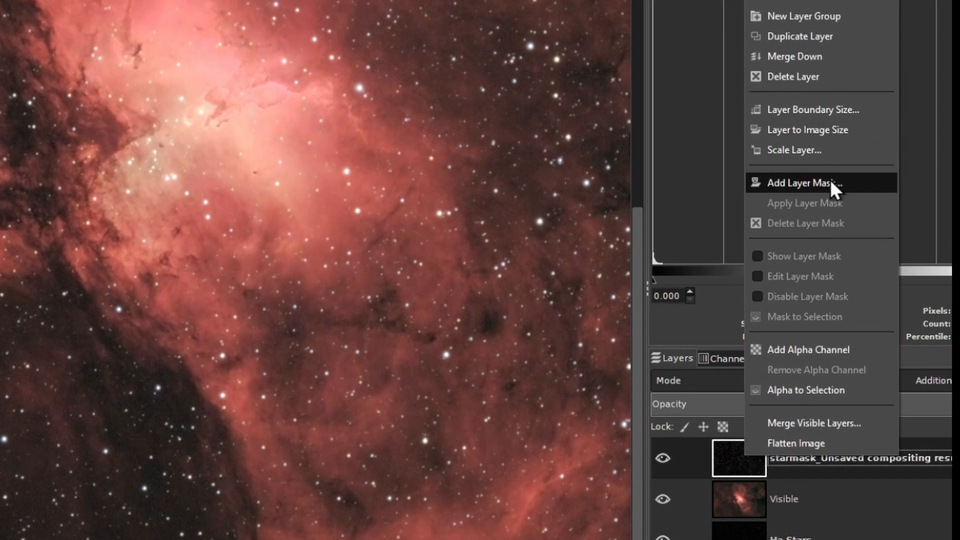
{"action": "left_click", "coordinate": [832, 183]}
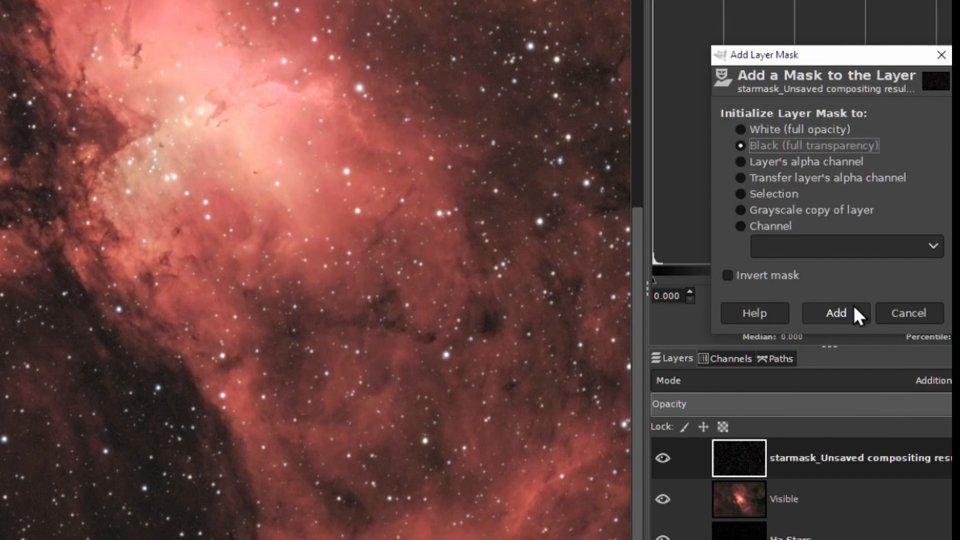
{"action": "left_click", "coordinate": [836, 313]}
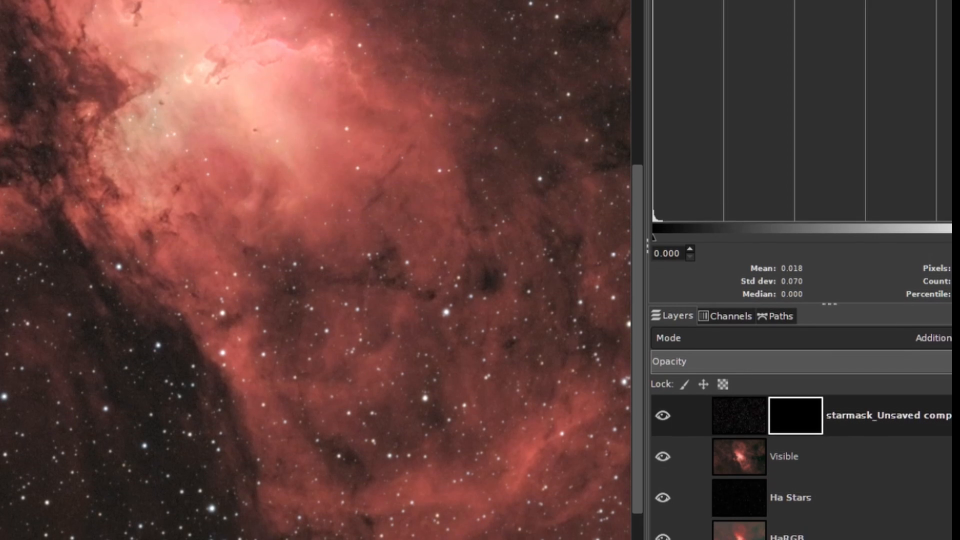
- Copy the contents of the Ha Stars layer
{"action": "left_click", "coordinate": [795, 498]}
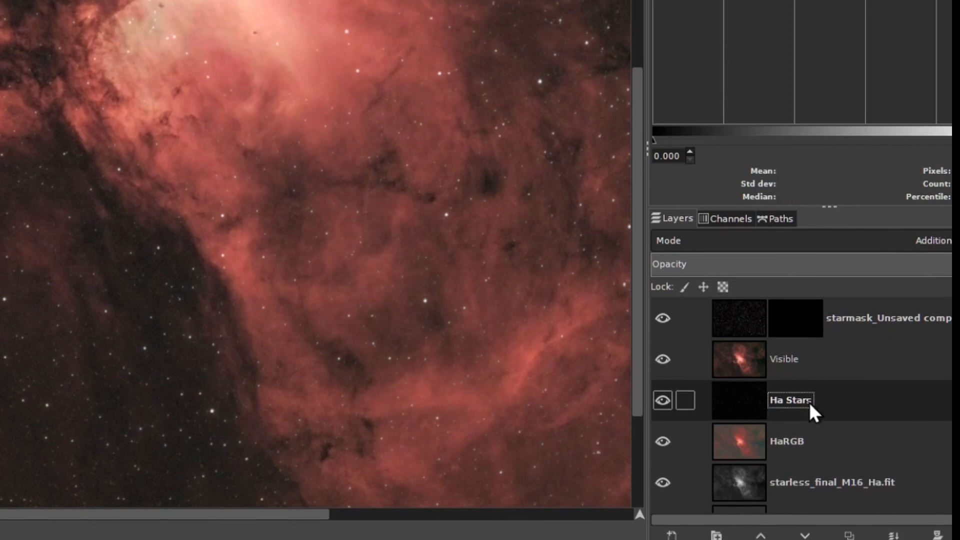
{"action": "right_click", "coordinate": [408, 366]}
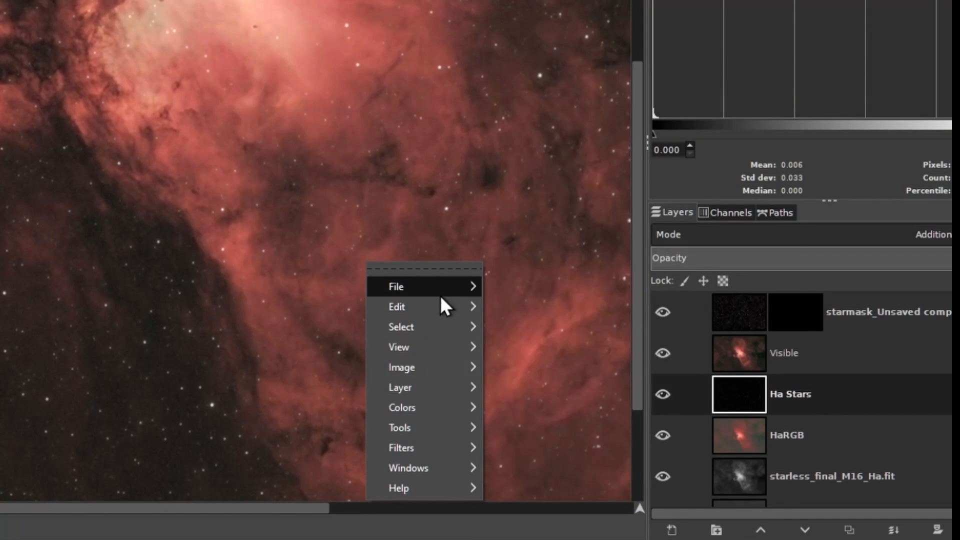
{"action": "mouse_move", "coordinate": [439, 308]}
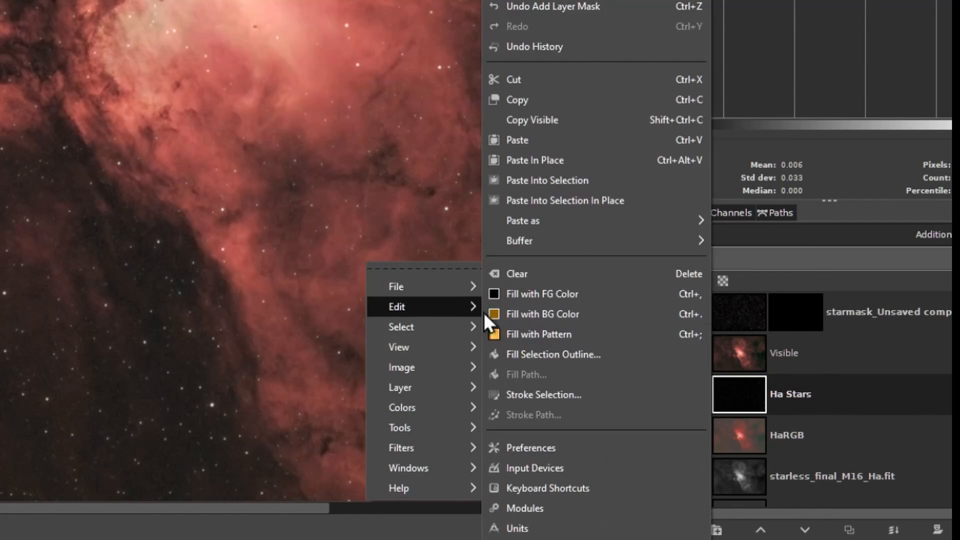
{"action": "left_click", "coordinate": [571, 102]}
- Paste the copied Ha stars into the starmask_Unsaved compositing result layer's mask and anchor the floating selection
{"action": "left_click", "coordinate": [907, 323]}
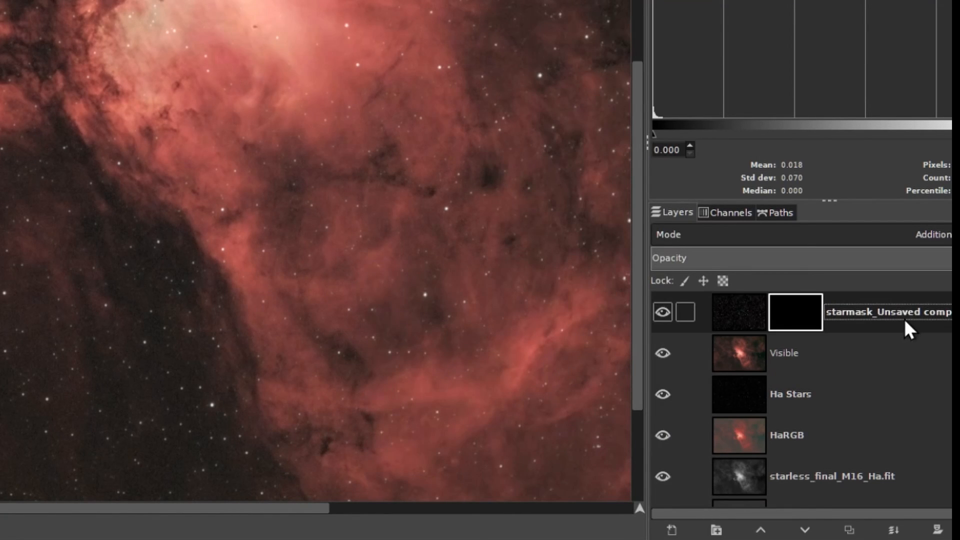
{"action": "right_click", "coordinate": [391, 175]}
{"action": "mouse_move", "coordinate": [434, 223]}
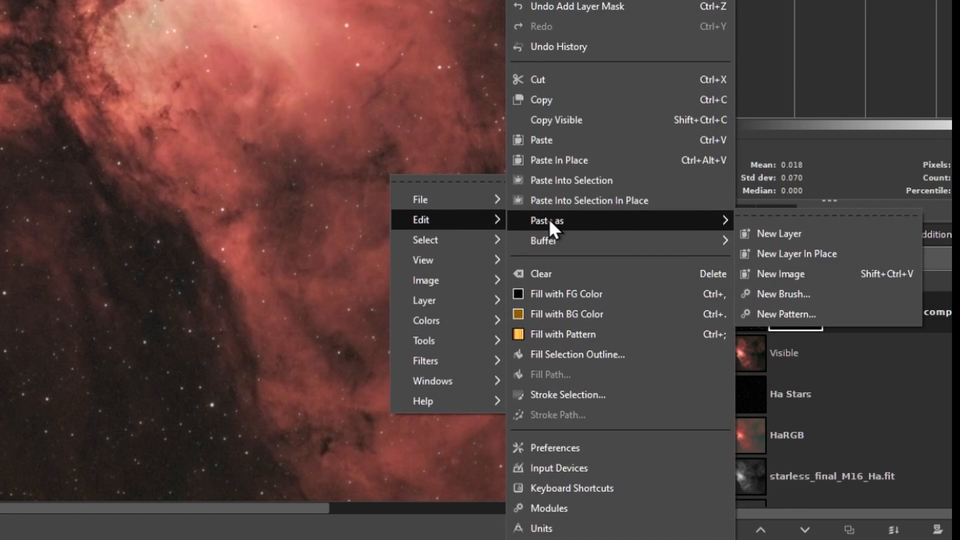
{"action": "left_click", "coordinate": [615, 143]}
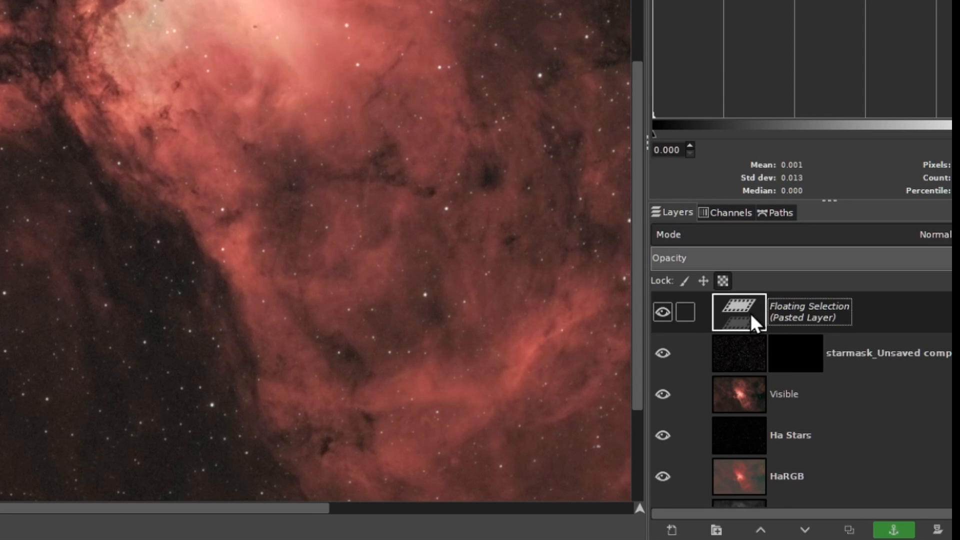
{"action": "right_click", "coordinate": [750, 313]}
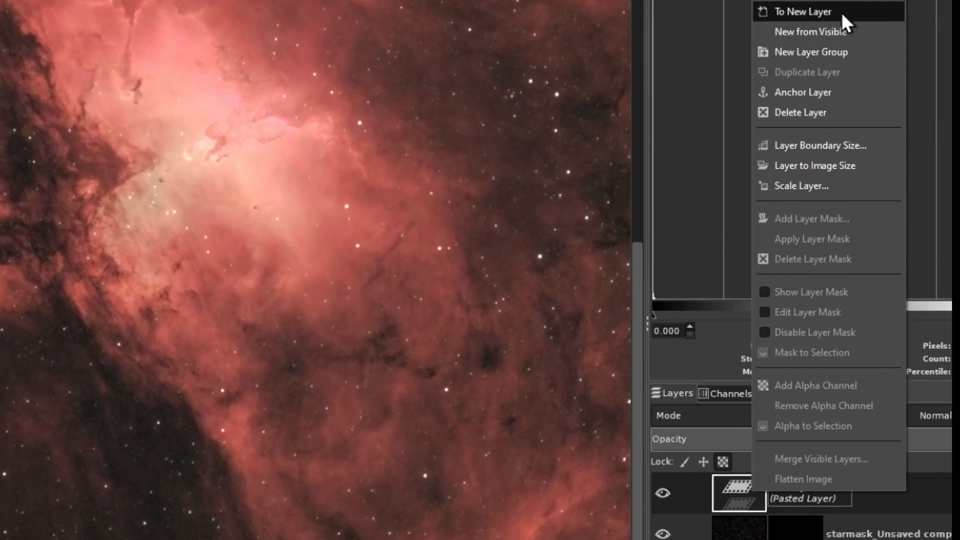
{"action": "left_click", "coordinate": [830, 72]}
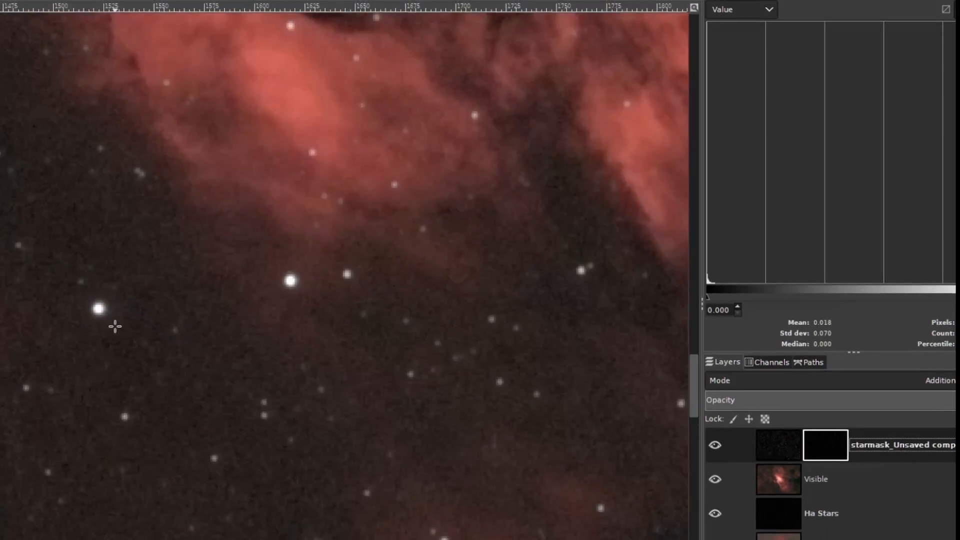
- Compare the stars up close with the masked starmask_Unsaved compositing result layer hidden and shown
{"action": "scroll", "coordinate": [115, 326], "scroll_direction": "up", "scroll_amount": 2}
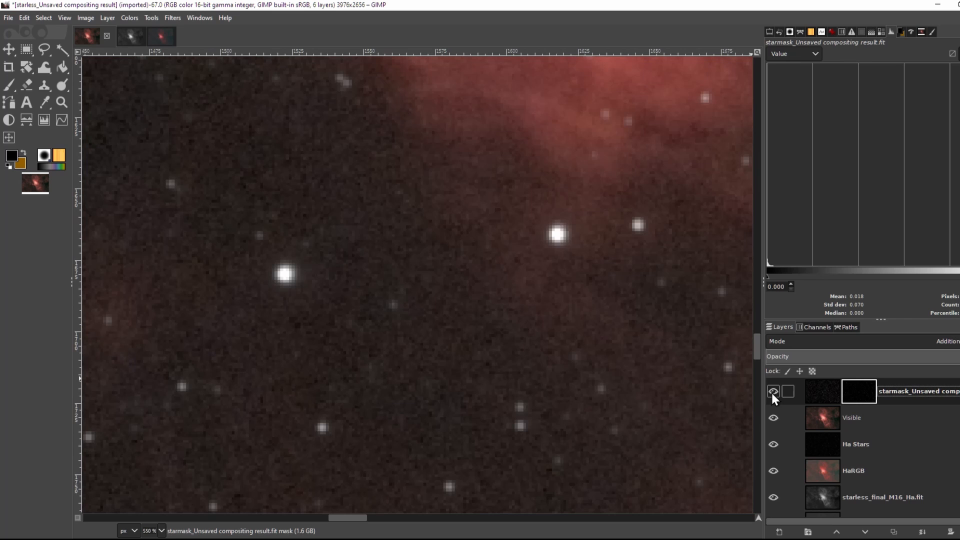
{"action": "left_click", "coordinate": [773, 392]}
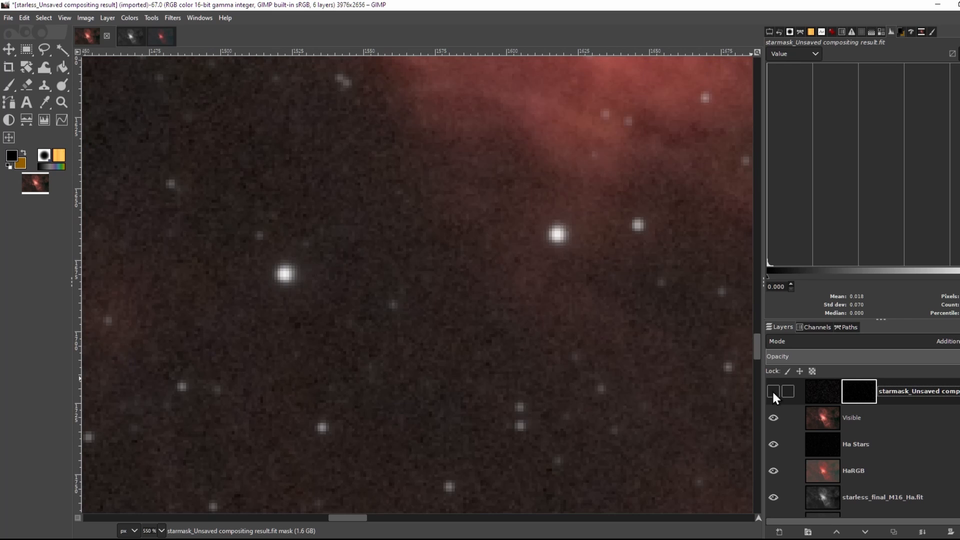
{"action": "left_click", "coordinate": [773, 391]}
{"action": "left_click", "coordinate": [773, 391]}
{"action": "left_click", "coordinate": [773, 392]}
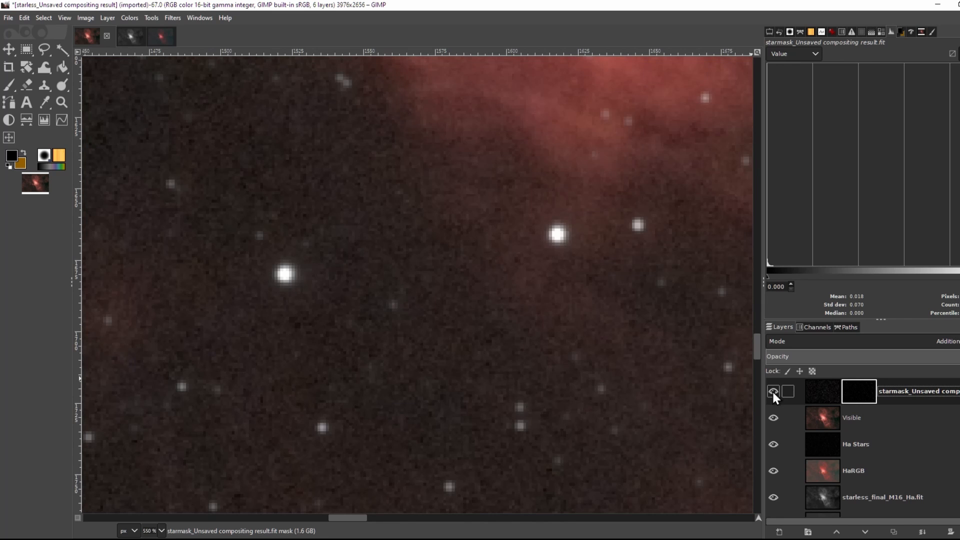
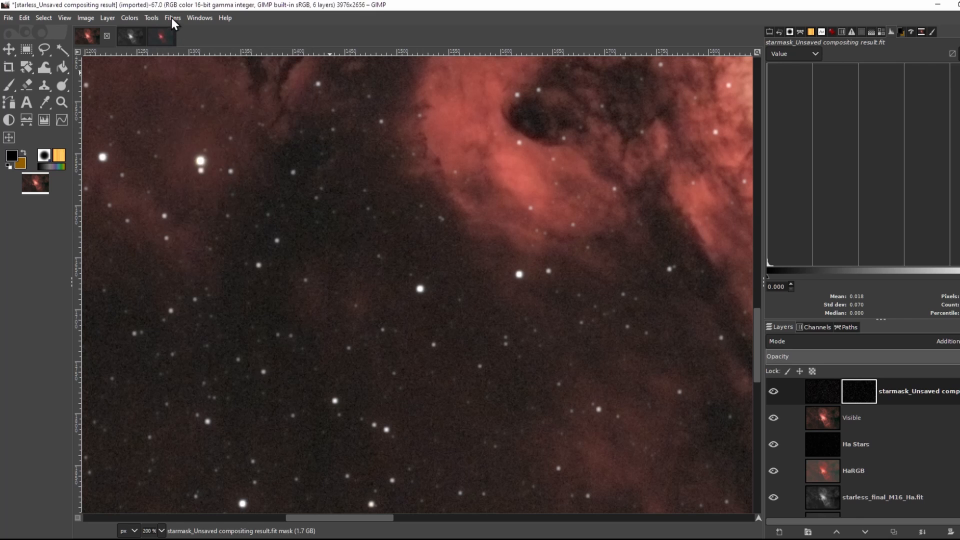
- Apply the Dilate filter to the starmask_Unsaved compositing result layer's mask
{"action": "left_click", "coordinate": [172, 17]}
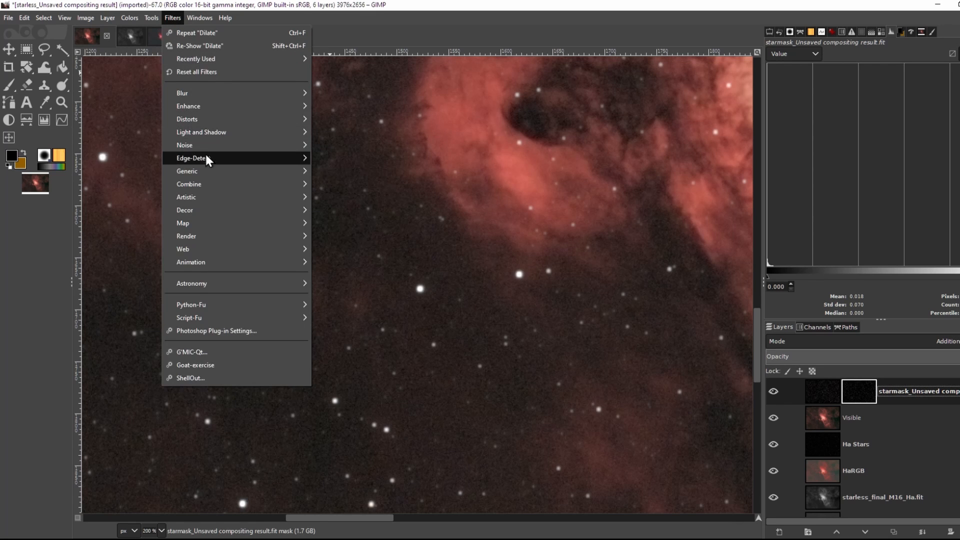
{"action": "mouse_move", "coordinate": [284, 171]}
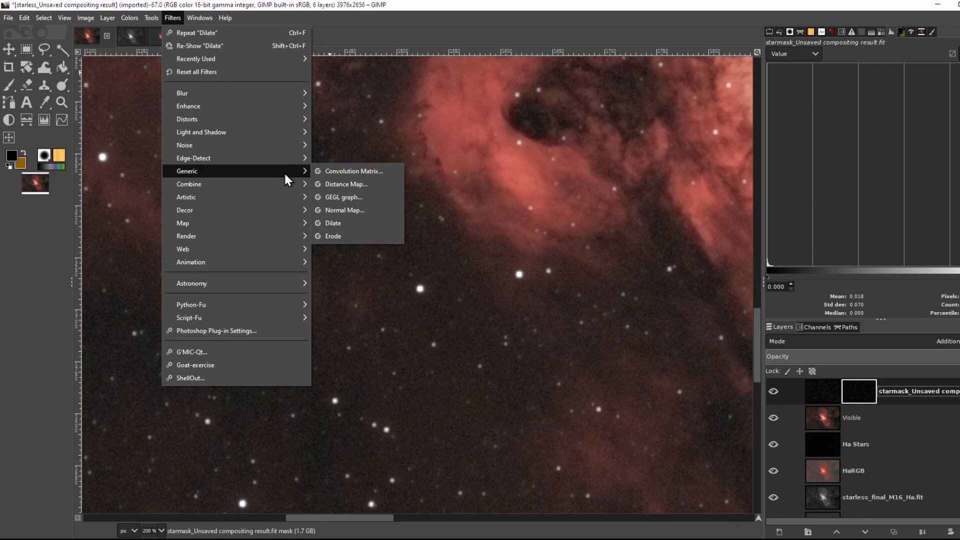
{"action": "left_click", "coordinate": [344, 224]}
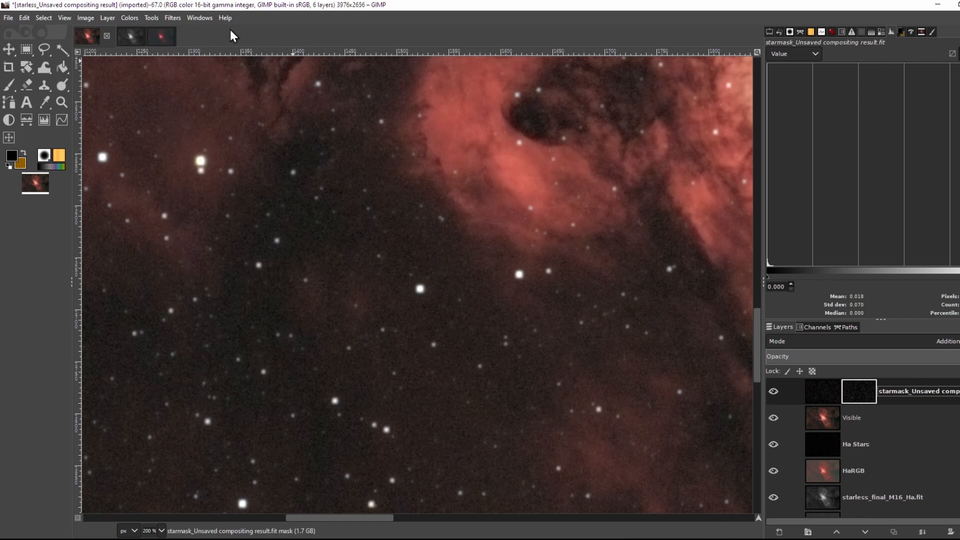
- Apply a Gaussian Blur with a Size X and Size Y of 1.50 to the RGB star layer's mask
{"action": "left_click", "coordinate": [172, 15]}
{"action": "mouse_move", "coordinate": [196, 94]}
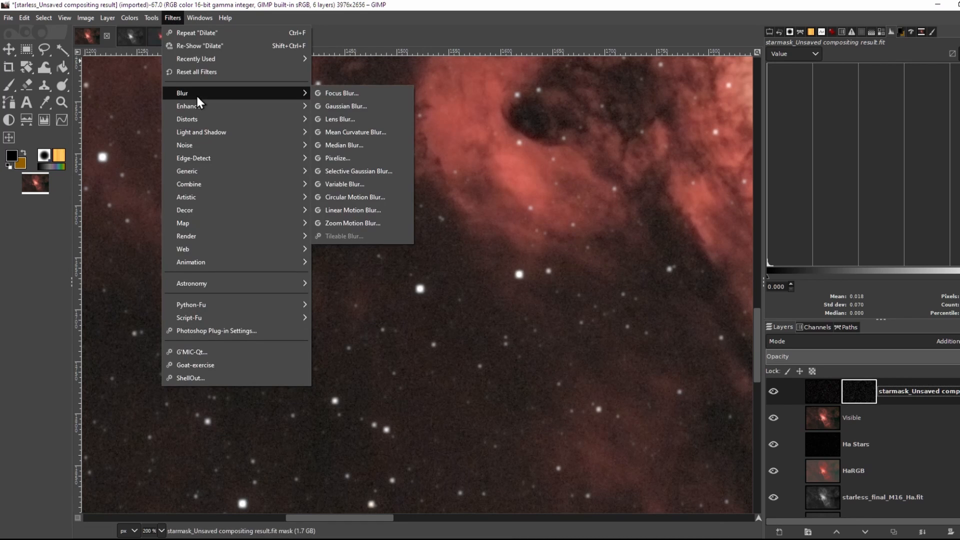
{"action": "left_click", "coordinate": [345, 106]}
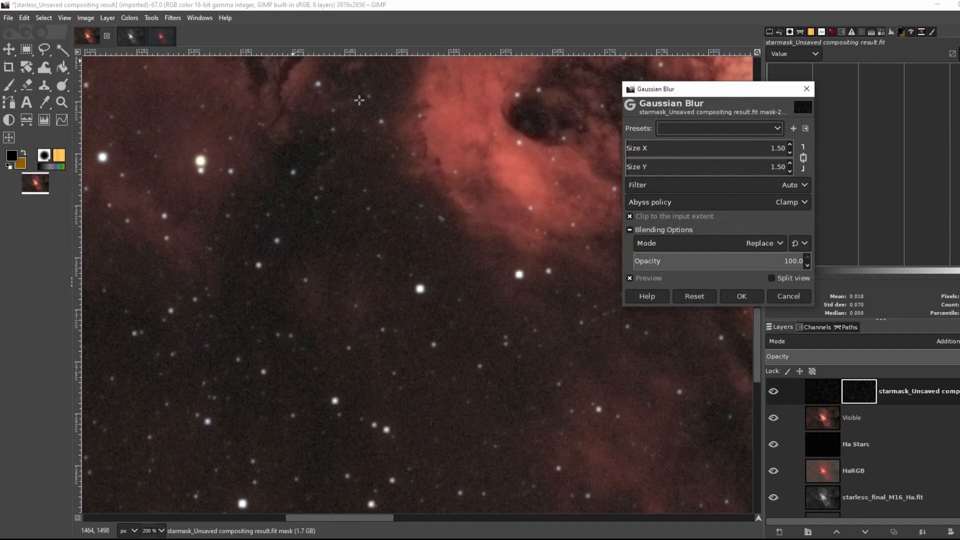
{"action": "key", "text": "Return"}
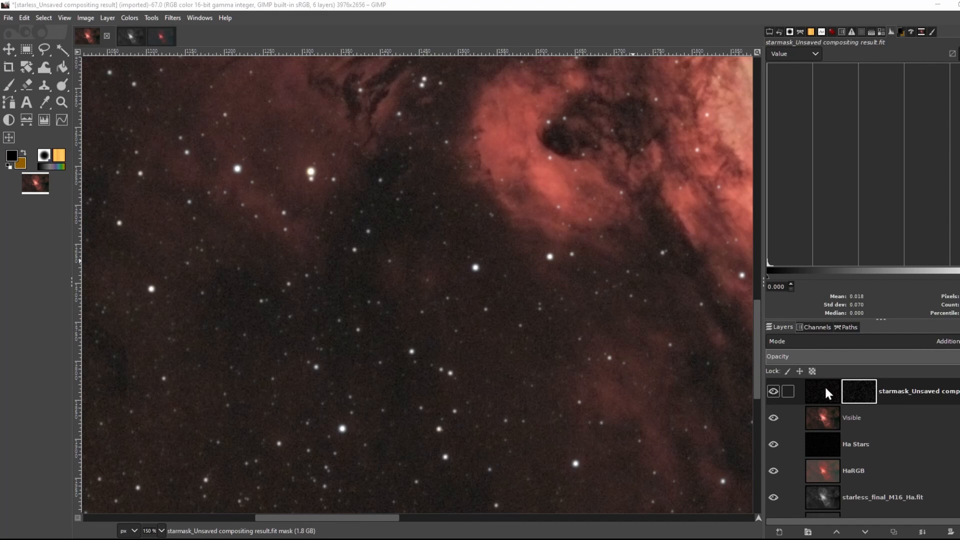
- Select the RGB star layer's image instead of its mask and apply Saturation with a Scale of about 2.192
{"action": "left_click", "coordinate": [824, 392]}
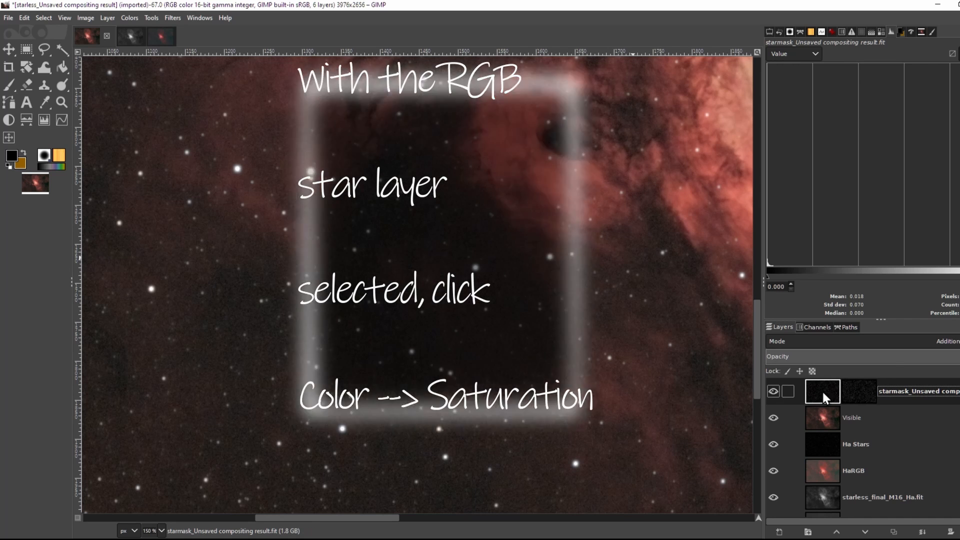
{"action": "left_click", "coordinate": [129, 17]}
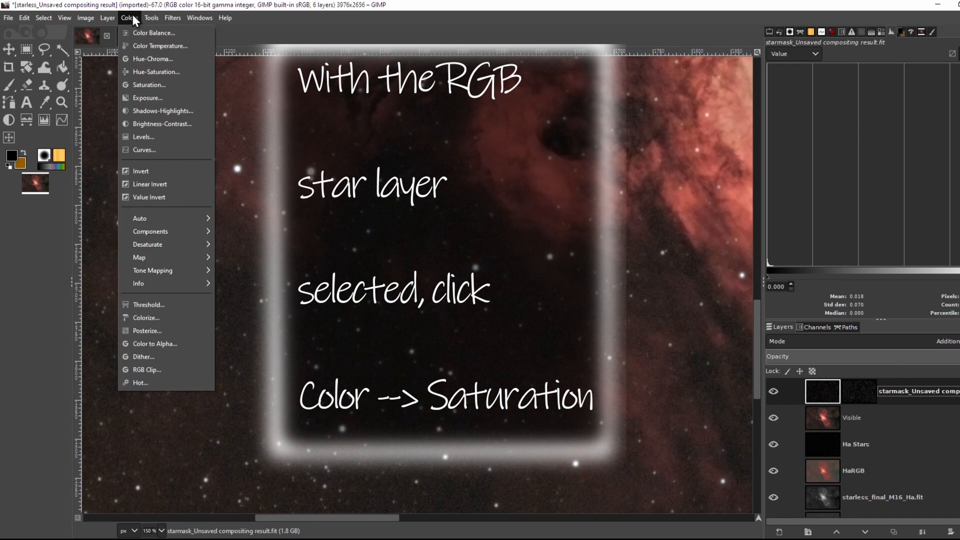
{"action": "left_click", "coordinate": [135, 85]}
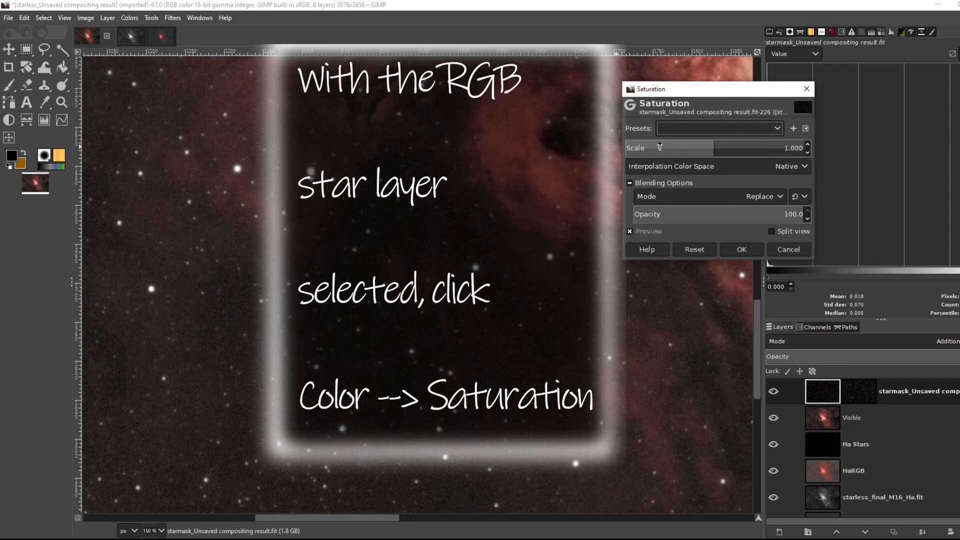
{"action": "scroll", "coordinate": [306, 176], "scroll_direction": "up", "scroll_amount": 2}
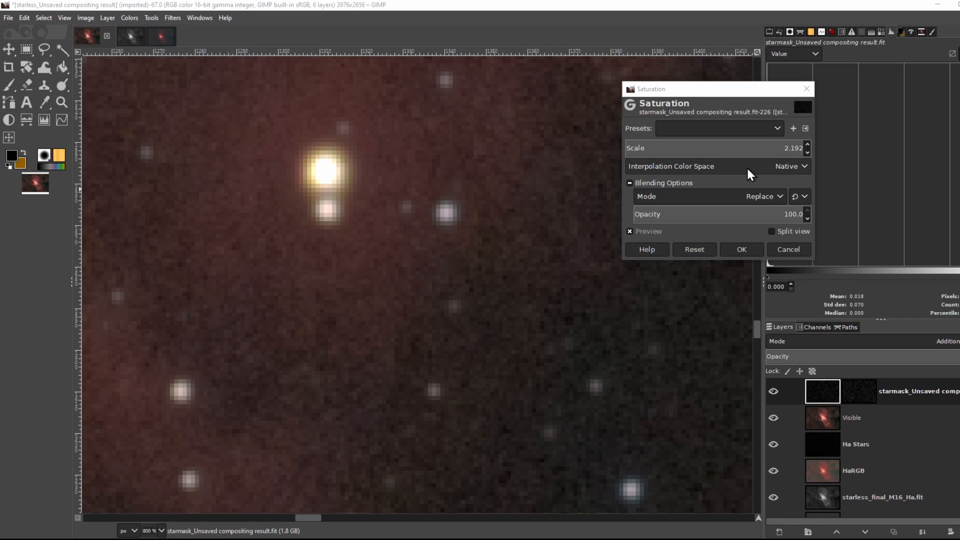
{"action": "left_click", "coordinate": [745, 250]}
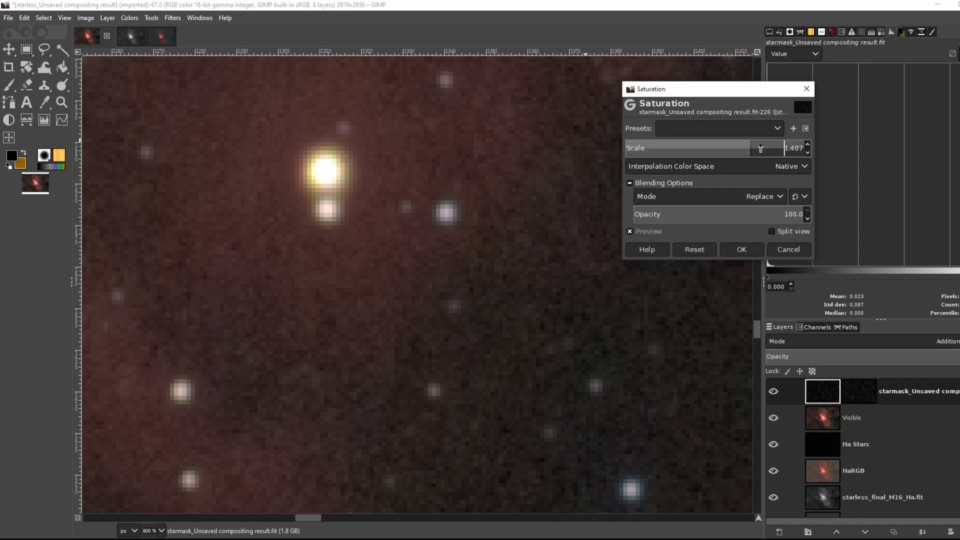
- Boost the RGB star layer's colors further with two more Saturation adjustments
{"action": "left_click", "coordinate": [735, 251]}
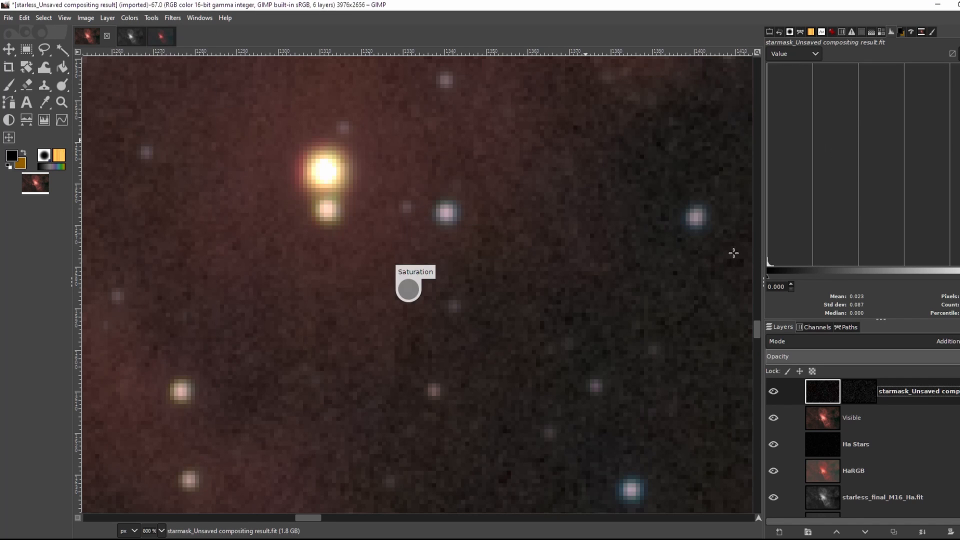
{"action": "left_click", "coordinate": [130, 18]}
{"action": "left_click", "coordinate": [152, 86]}
{"action": "left_click", "coordinate": [741, 249]}
- Apply a Gaussian Blur to the saturated RGB star layer to soften the star colors
{"action": "scroll", "coordinate": [553, 287], "scroll_direction": "down", "scroll_amount": 1}
{"action": "scroll", "coordinate": [554, 287], "scroll_direction": "down", "scroll_amount": 1}
{"action": "left_click", "coordinate": [173, 18]}
{"action": "mouse_move", "coordinate": [200, 94]}
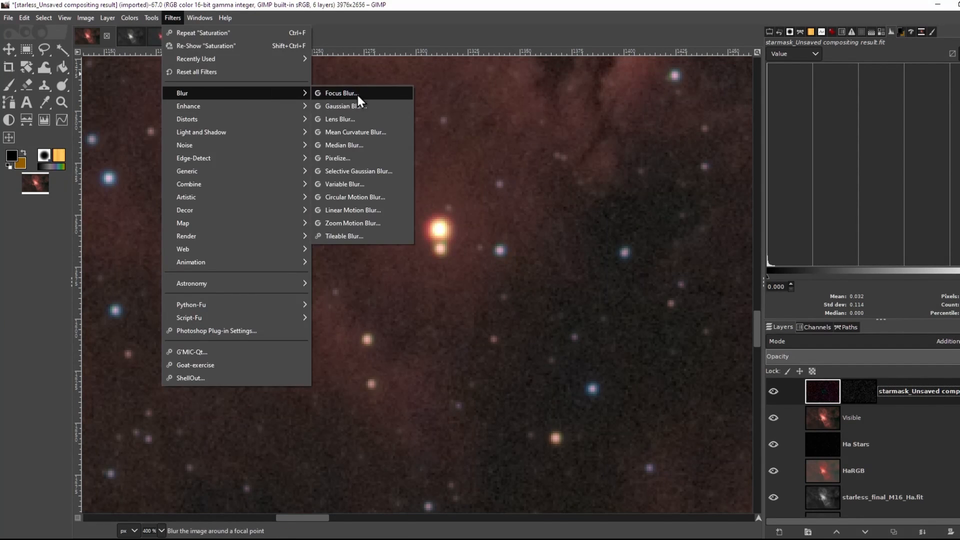
{"action": "left_click", "coordinate": [345, 108]}
{"action": "scroll", "coordinate": [435, 234], "scroll_direction": "up", "scroll_amount": 3}
{"action": "left_click", "coordinate": [744, 296]}
- Examine the star colors around the dark nebula and across the whole image
{"action": "scroll", "coordinate": [610, 249], "scroll_direction": "down", "scroll_amount": 4}
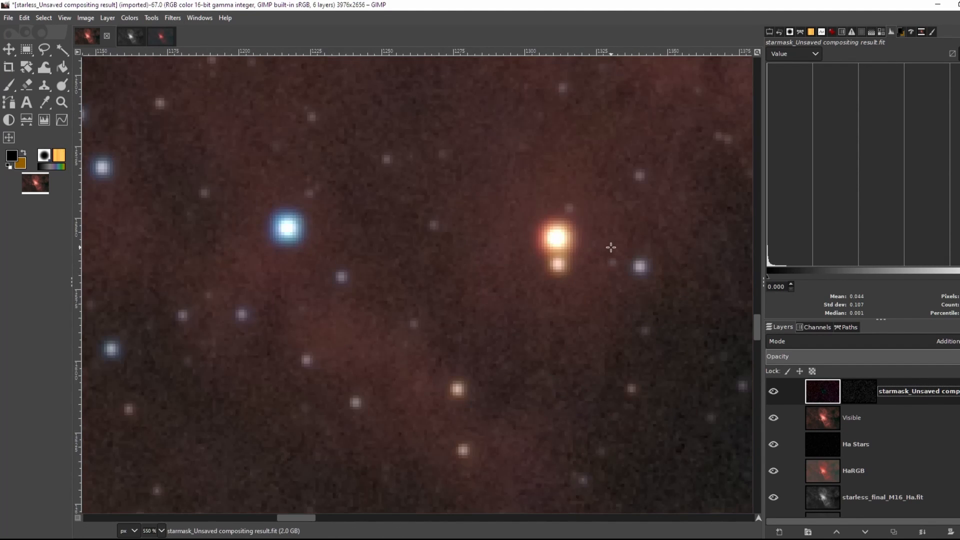
{"action": "scroll", "coordinate": [611, 247], "scroll_direction": "down", "scroll_amount": 2}
{"action": "left_click_drag", "start_coordinate": [668, 284], "coordinate": [456, 293]}
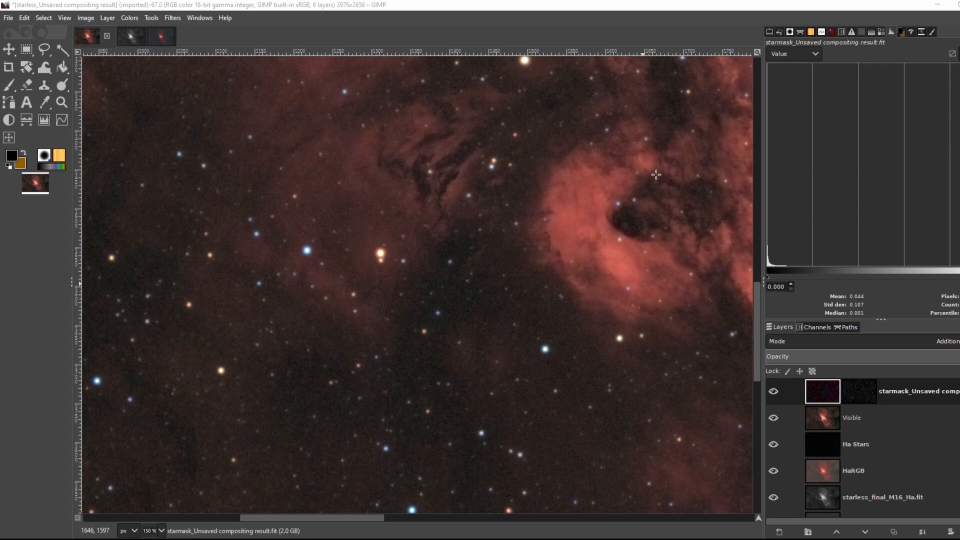
{"action": "left_click_drag", "start_coordinate": [654, 176], "coordinate": [575, 208]}
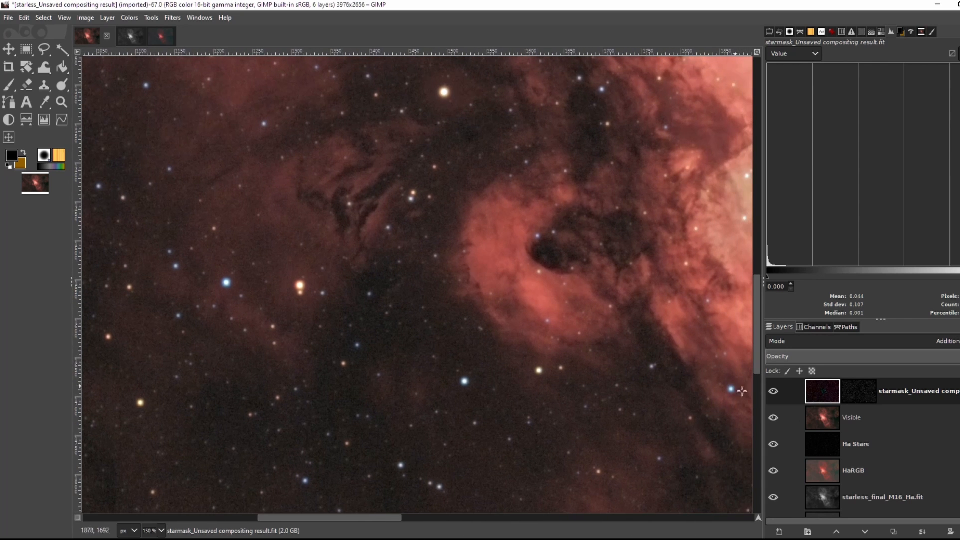
{"action": "left_click_drag", "start_coordinate": [666, 236], "coordinate": [664, 257]}
{"action": "scroll", "coordinate": [663, 257], "scroll_direction": "down", "scroll_amount": 2}
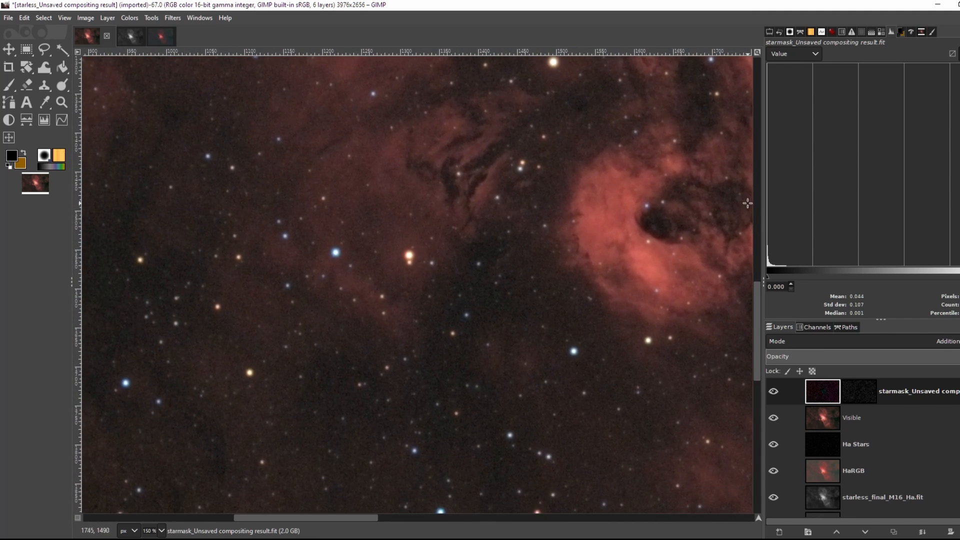
{"action": "scroll", "coordinate": [632, 226], "scroll_direction": "down", "scroll_amount": 2}
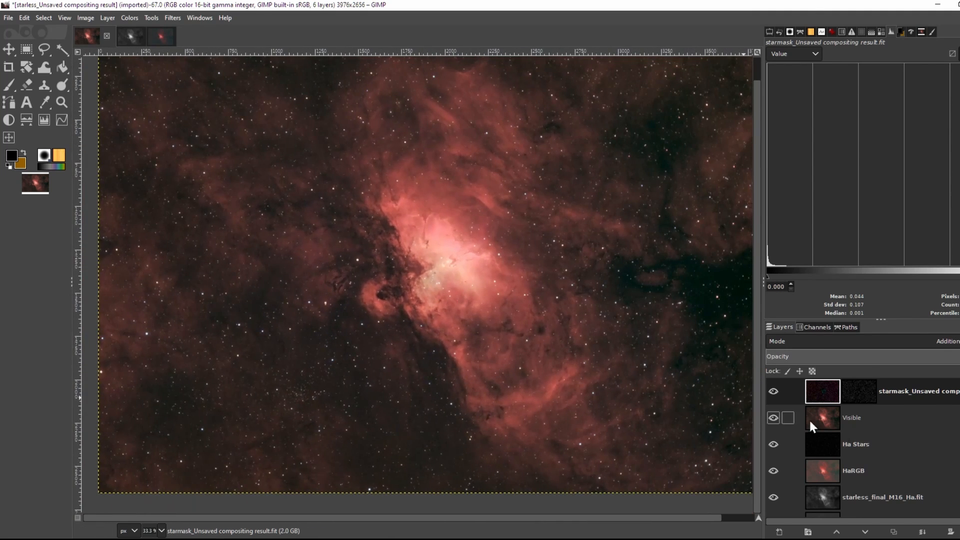
- Flatten the layers of the composite image into a single layer
{"action": "right_click", "coordinate": [917, 397]}
{"action": "left_click", "coordinate": [898, 384]}
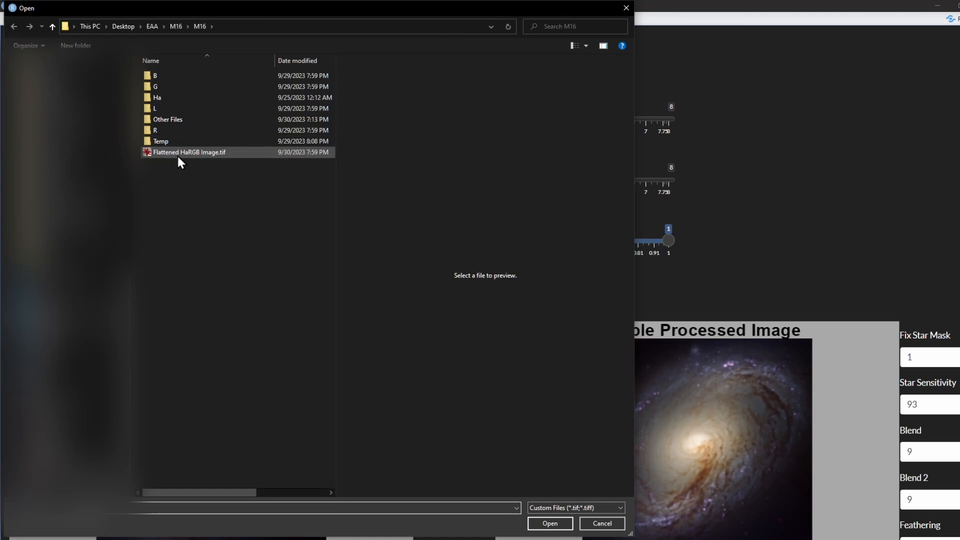
- Switch to Deep Sky DeTools and load Flattened HaRGB Image.tif from the M16 folder, keeping the PSF Model (Pre-Beta) and Color image type
{"action": "left_click", "coordinate": [177, 154]}
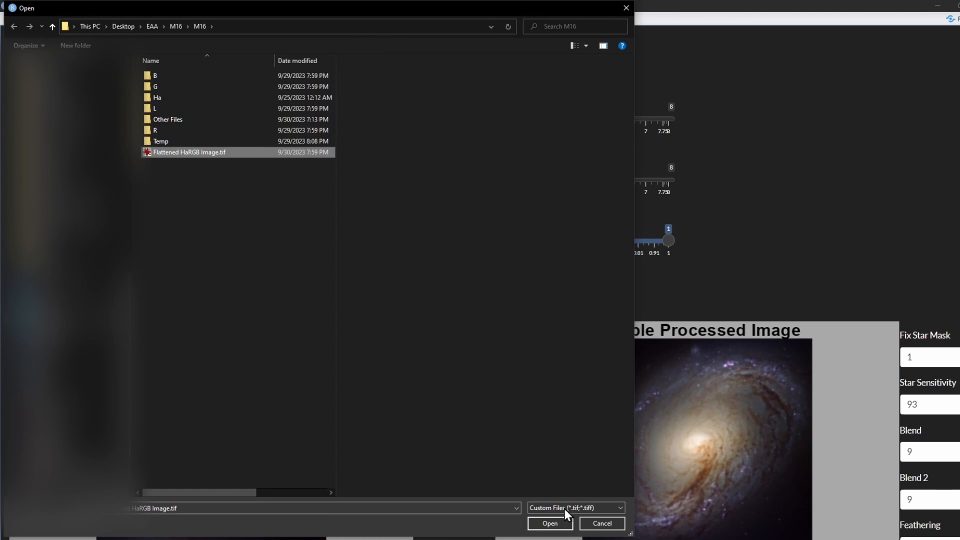
{"action": "left_click", "coordinate": [563, 522]}
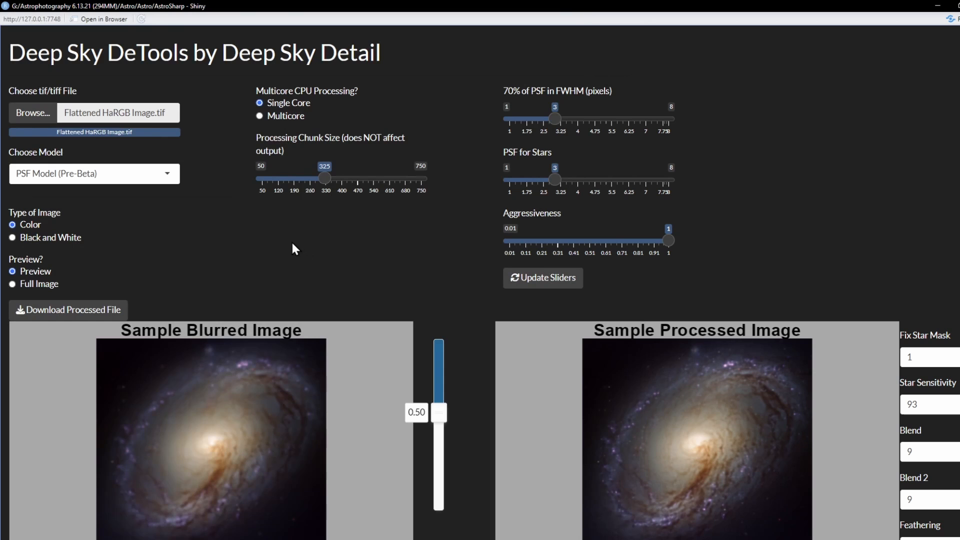
{"action": "scroll", "coordinate": [53, 240], "scroll_direction": "down", "scroll_amount": 1}
{"action": "scroll", "coordinate": [339, 206], "scroll_direction": "up", "scroll_amount": 1}
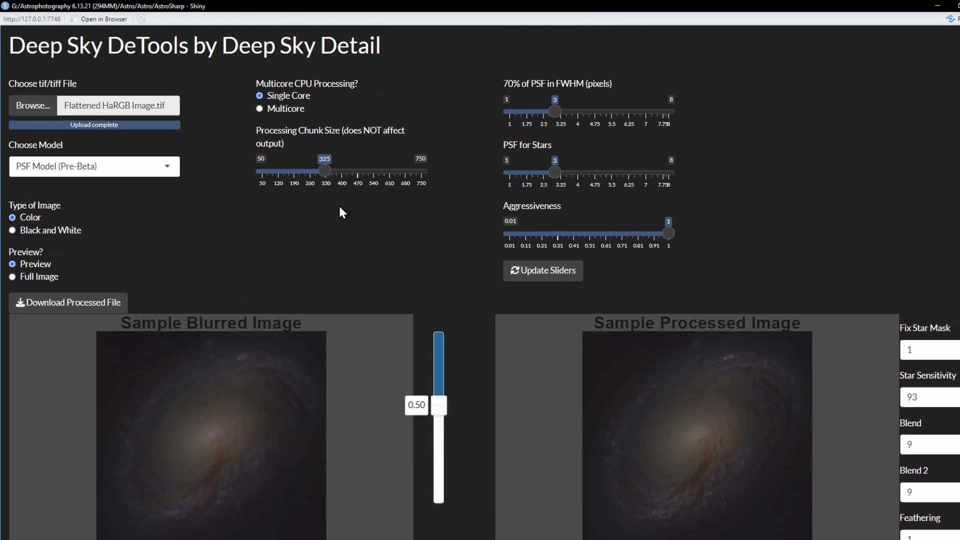
{"action": "left_click", "coordinate": [145, 175]}
{"action": "left_click", "coordinate": [71, 231]}
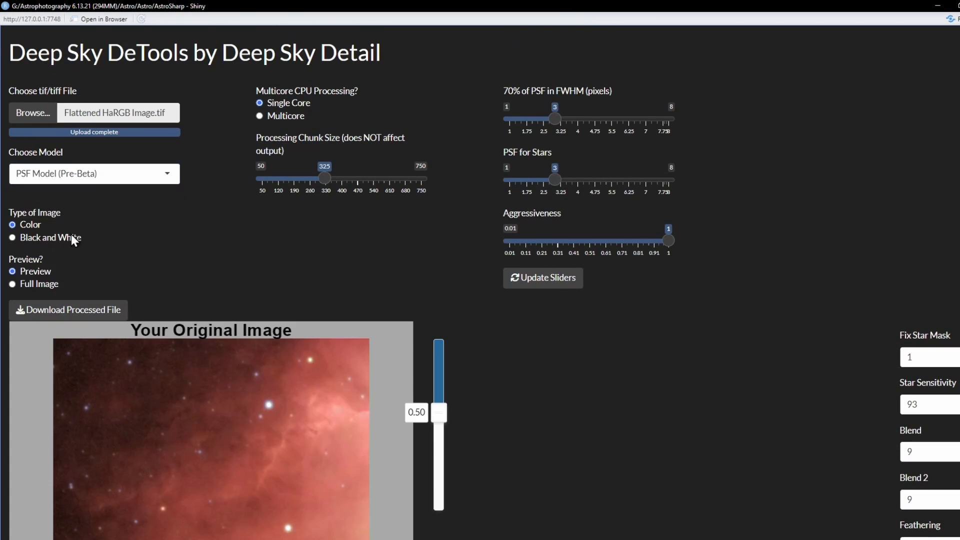
- Sharpen the preview with both PSF values at 3 and shift the preview area horizontally to 0.38
{"action": "scroll", "coordinate": [316, 257], "scroll_direction": "down", "scroll_amount": 1}
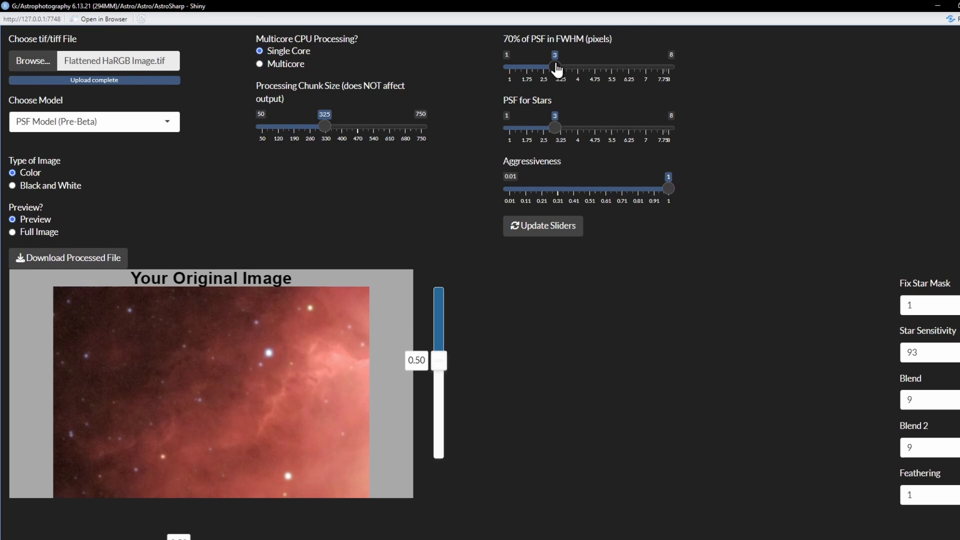
{"action": "left_click", "coordinate": [561, 229]}
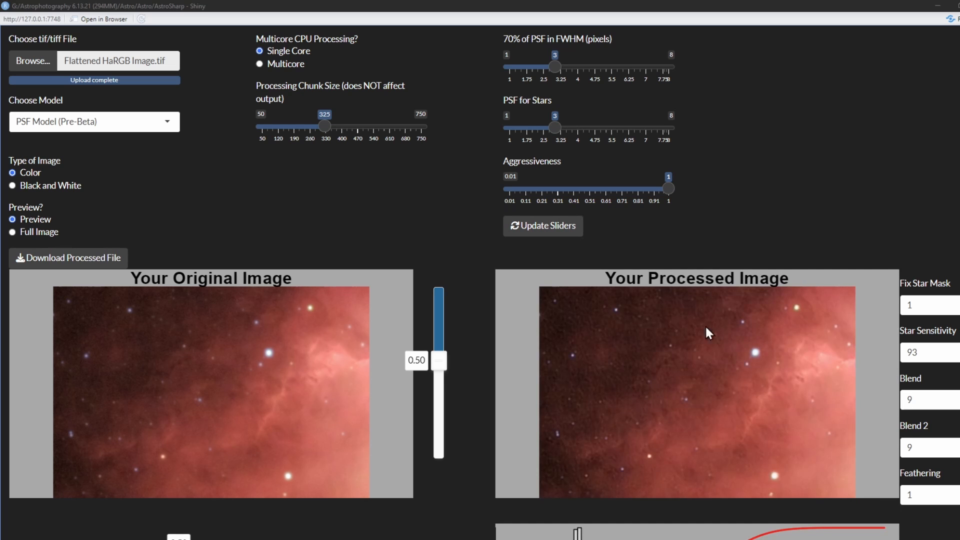
{"action": "scroll", "coordinate": [337, 427], "scroll_direction": "down", "scroll_amount": 1}
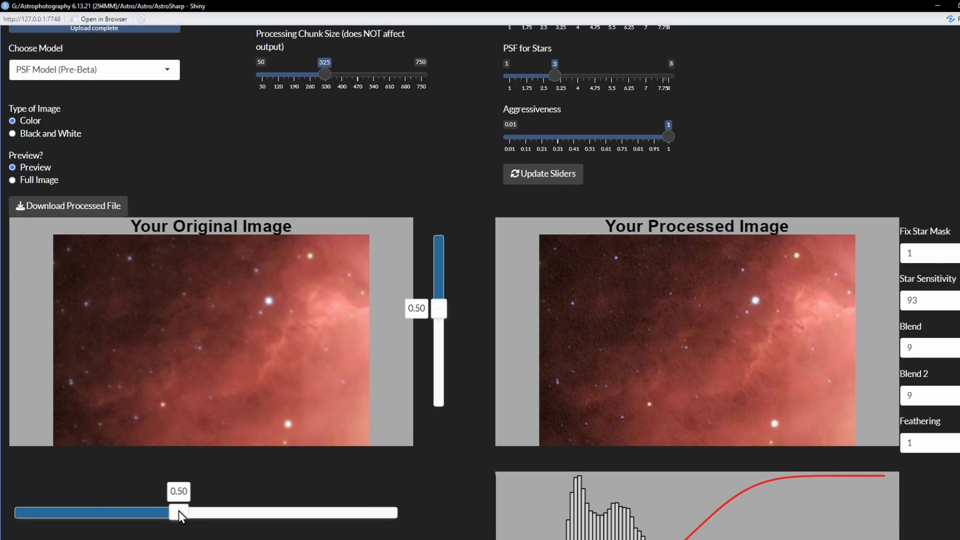
{"action": "left_click_drag", "start_coordinate": [179, 511], "coordinate": [121, 510]}
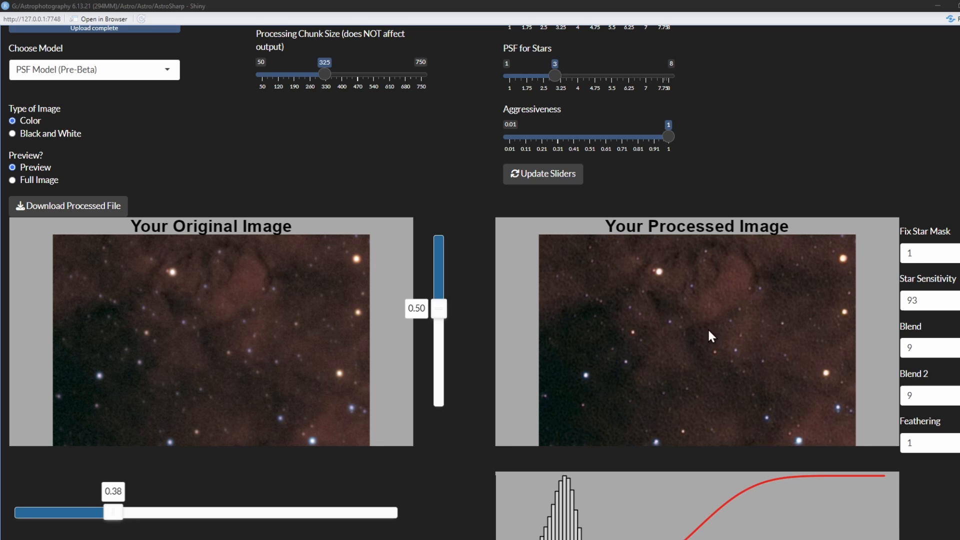
- Reduce the 70% of PSF in FWHM setting to 2 pixels and reprocess the preview with the same model
{"action": "scroll", "coordinate": [747, 342], "scroll_direction": "up", "scroll_amount": 2}
{"action": "left_click_drag", "start_coordinate": [557, 120], "coordinate": [532, 120]}
{"action": "left_click", "coordinate": [545, 283]}
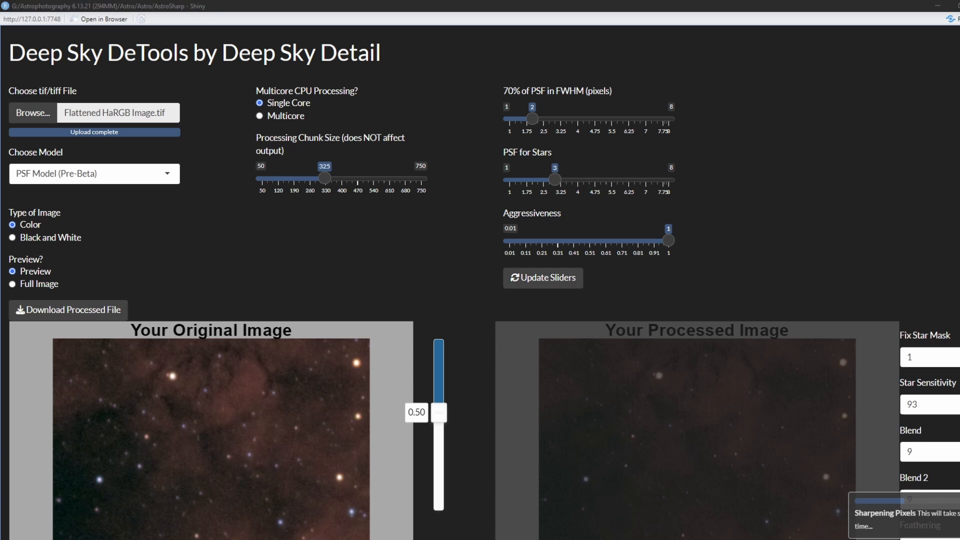
{"action": "scroll", "coordinate": [775, 260], "scroll_direction": "down", "scroll_amount": 2}
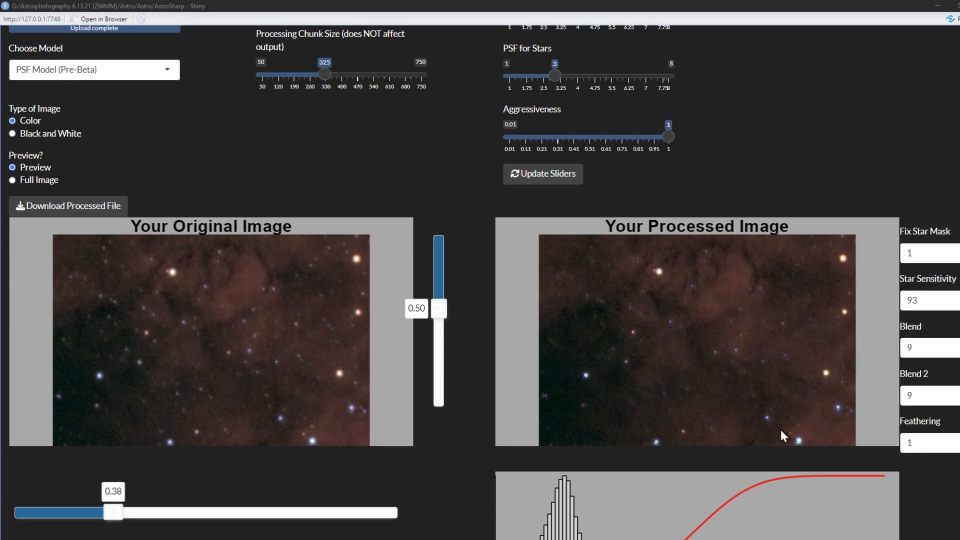
{"action": "left_click", "coordinate": [78, 73]}
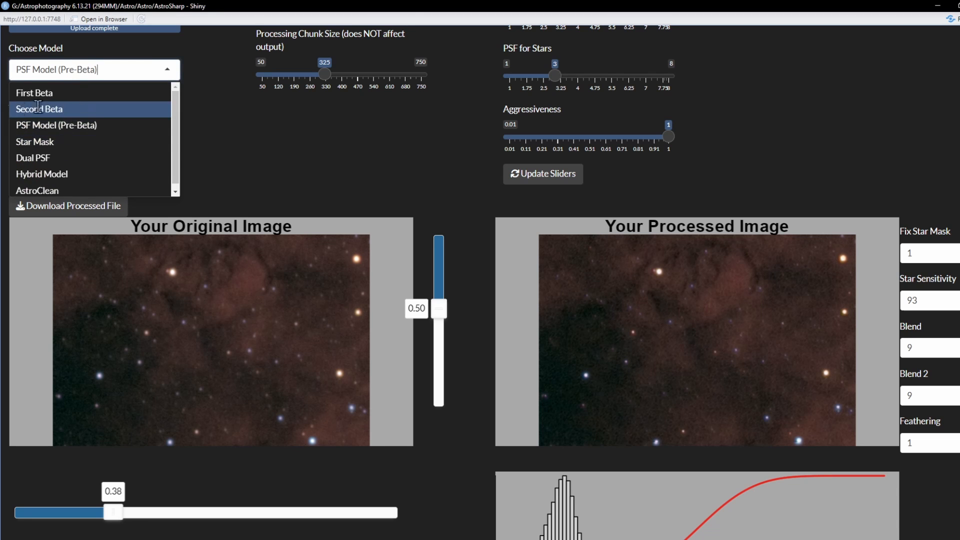
{"action": "left_click", "coordinate": [324, 133]}
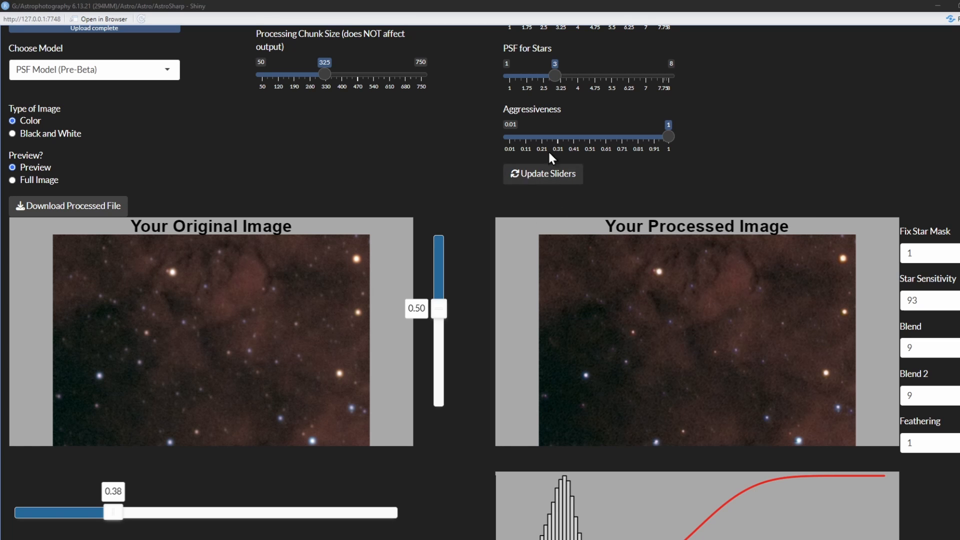
- Sharpen the full image and save the processed file as Sharpened PSF 3.tif in the M16 folder
{"action": "scroll", "coordinate": [495, 185], "scroll_direction": "up", "scroll_amount": 2}
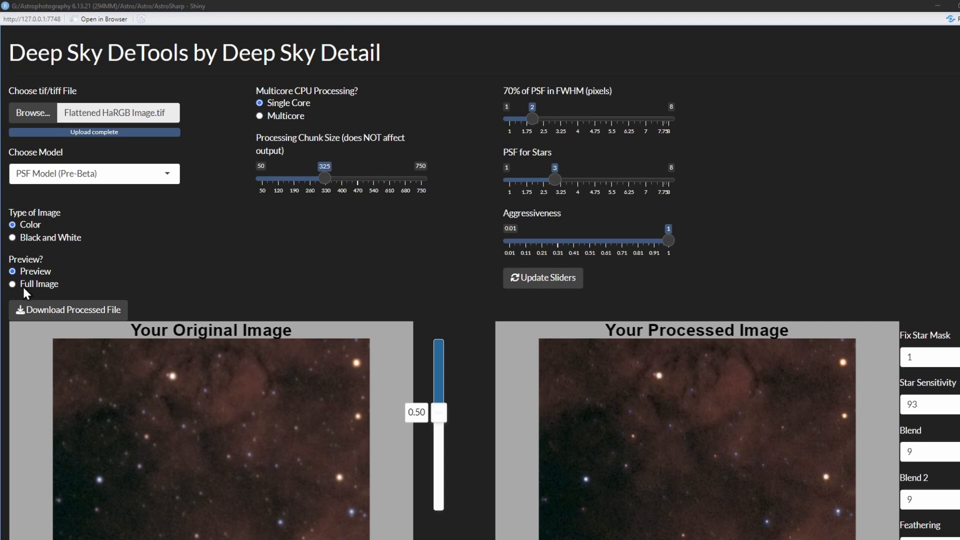
{"action": "left_click", "coordinate": [12, 284]}
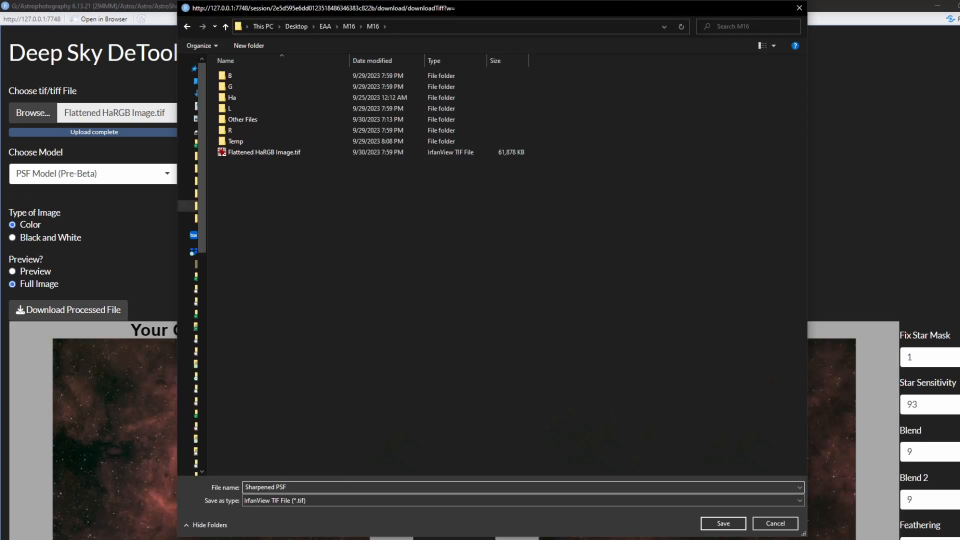
{"action": "key", "text": "Return"}
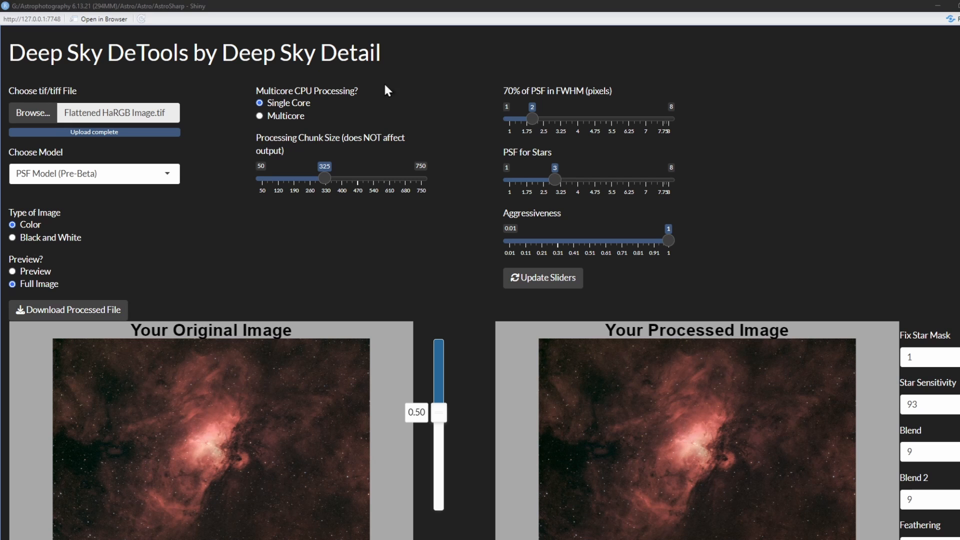
- Return to preview mode and load Sharpened PSF 3.tif as the source image
{"action": "left_click", "coordinate": [13, 272]}
{"action": "left_click", "coordinate": [39, 117]}
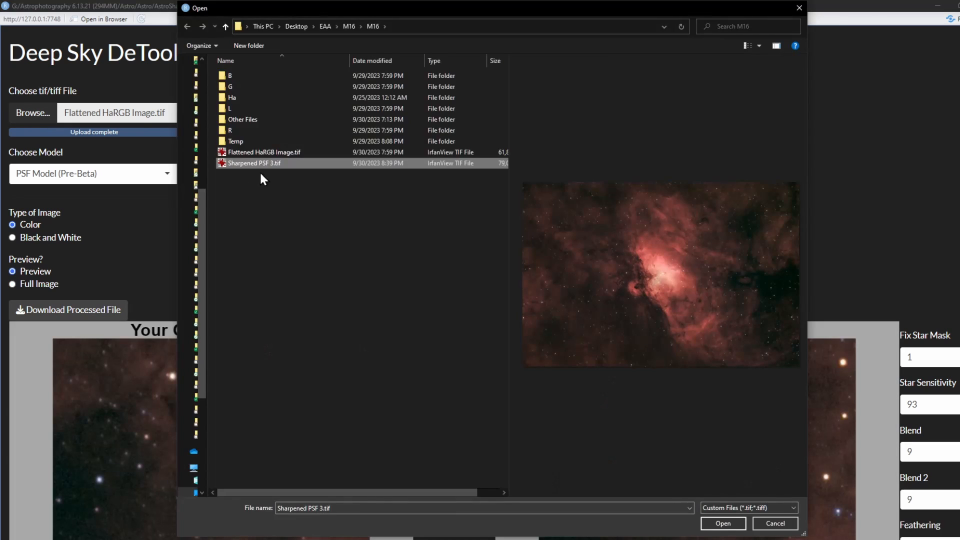
{"action": "left_click", "coordinate": [737, 523]}
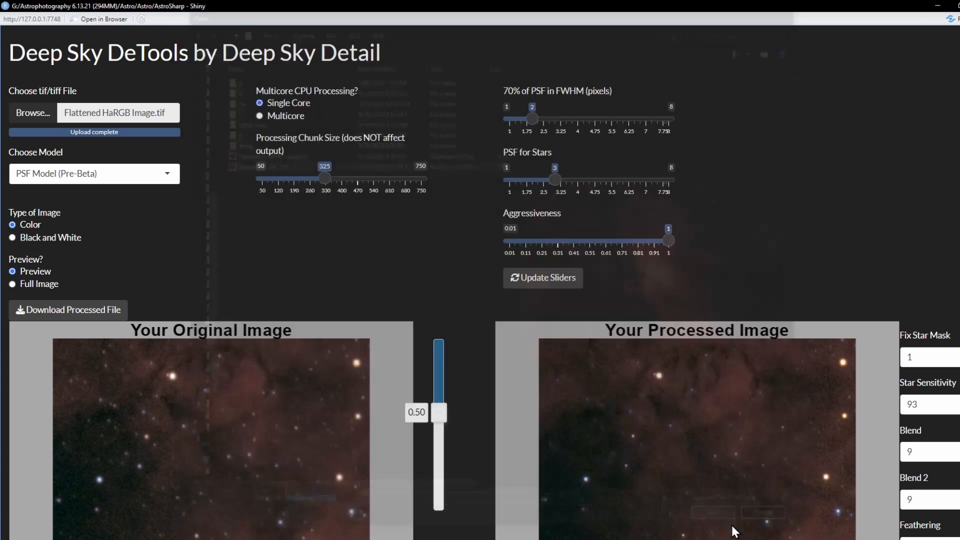
- Preview noise reduction with the AstroClean model at an Aggressiveness of 0.5 and shift the preview area horizontally to 0.46
{"action": "left_click", "coordinate": [128, 184]}
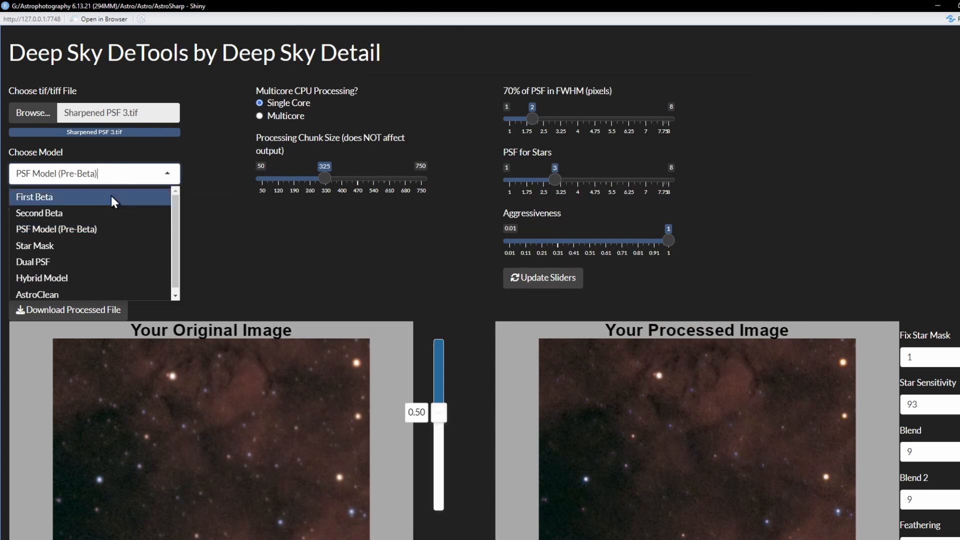
{"action": "left_click", "coordinate": [50, 266]}
{"action": "left_click_drag", "start_coordinate": [669, 240], "coordinate": [589, 248]}
{"action": "left_click", "coordinate": [552, 287]}
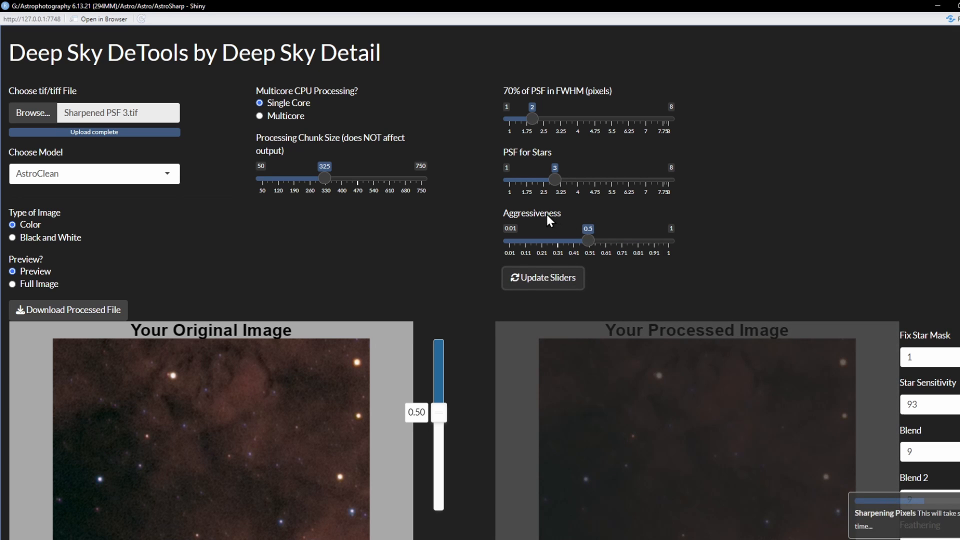
{"action": "scroll", "coordinate": [546, 215], "scroll_direction": "down", "scroll_amount": 3}
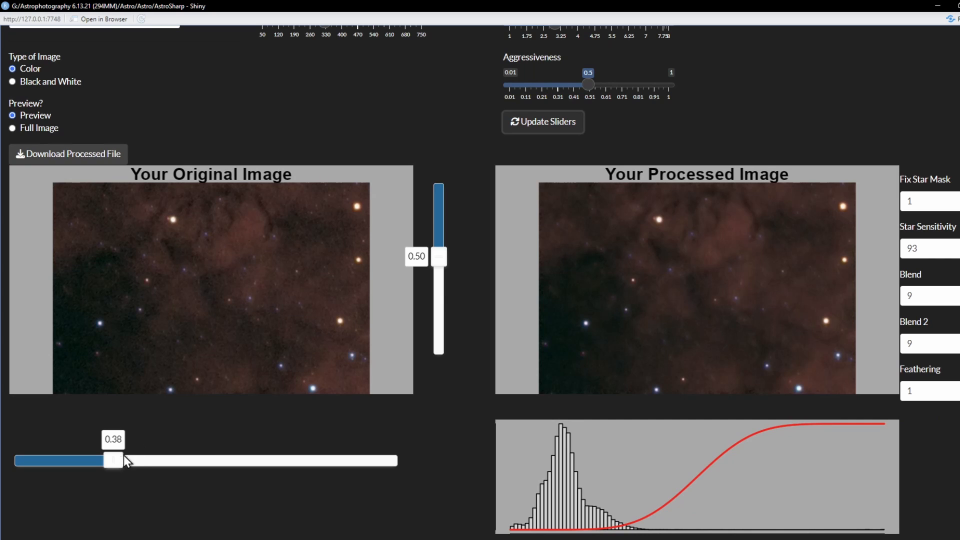
{"action": "left_click_drag", "start_coordinate": [124, 458], "coordinate": [165, 459]}
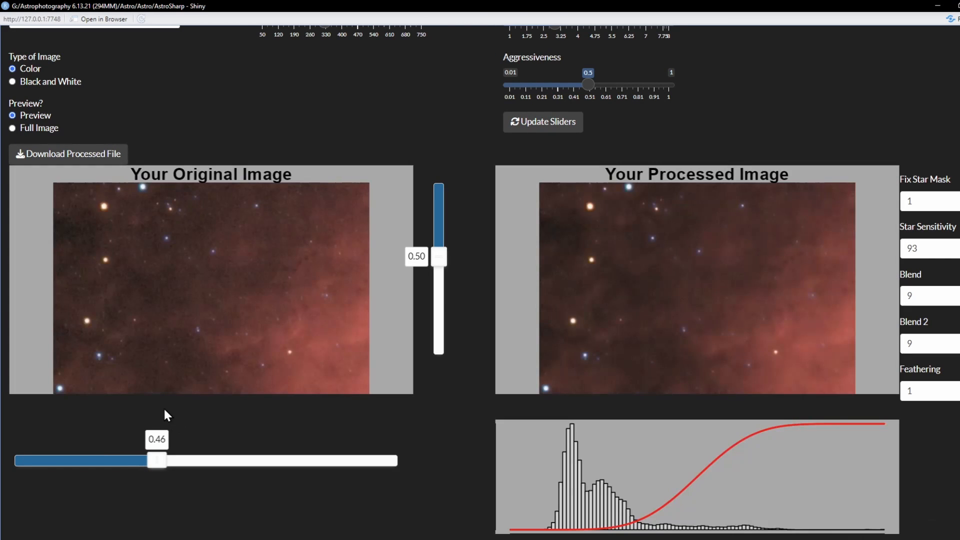
- Process the full image with the AstroClean model at the 0.5 Aggressiveness setting
{"action": "left_click", "coordinate": [13, 128]}
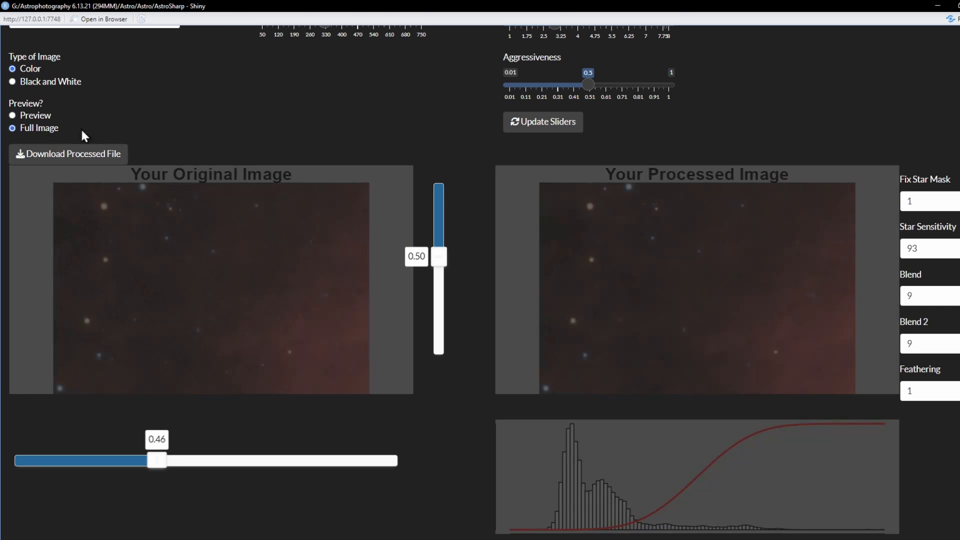
{"action": "left_click", "coordinate": [518, 126]}
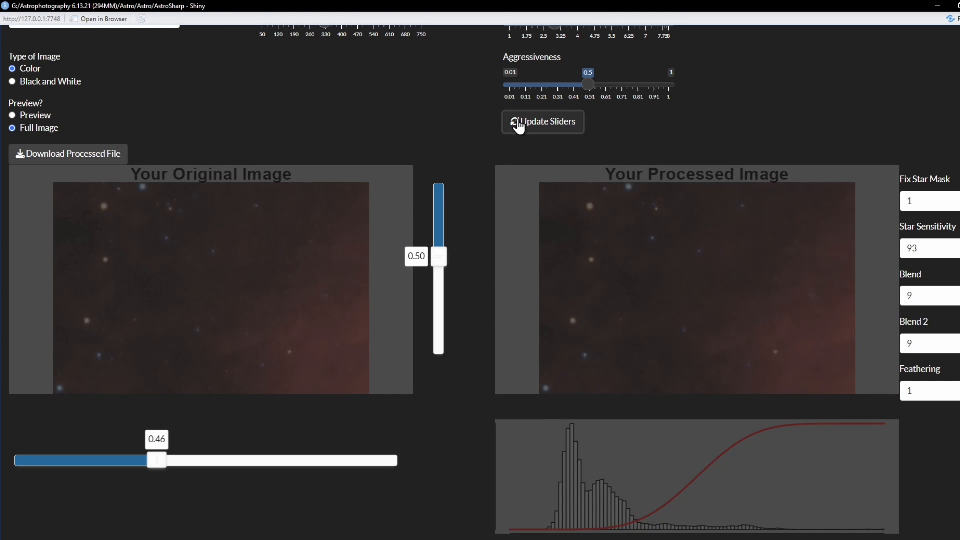
{"action": "scroll", "coordinate": [413, 140], "scroll_direction": "up", "scroll_amount": 1}
{"action": "scroll", "coordinate": [413, 141], "scroll_direction": "up", "scroll_amount": 3}
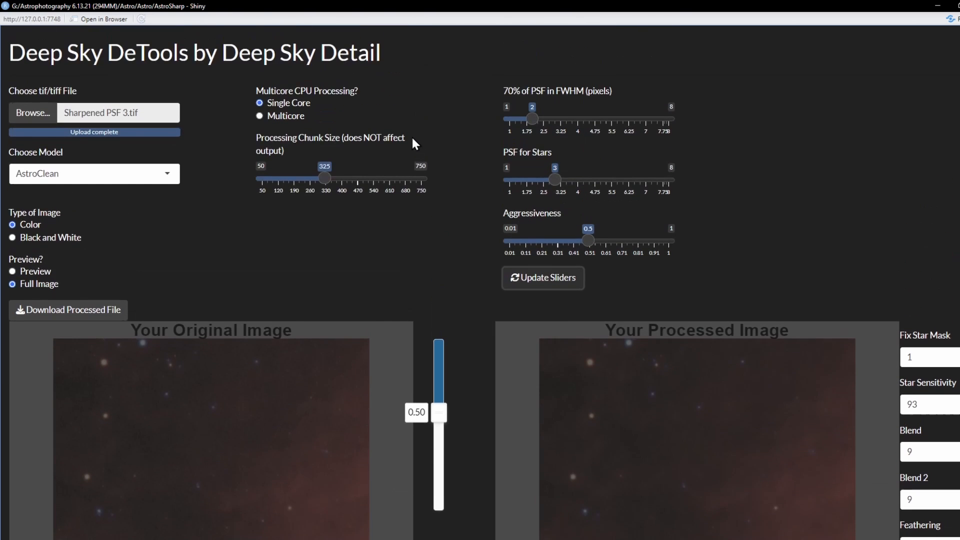